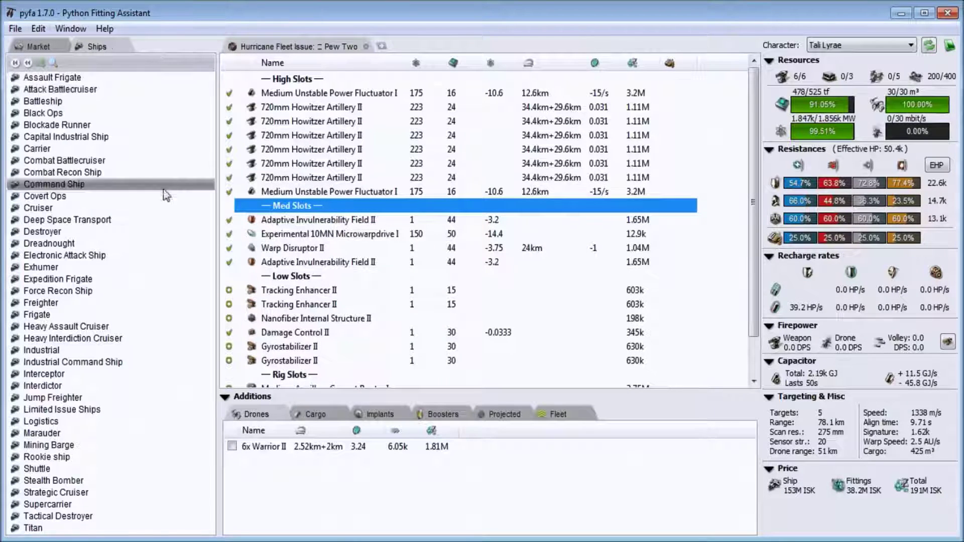
Step: Copy the Nemesis fit 'Death by Inches' under the name 'Ohai' and open the copy
scroll(65, 241, "down", 1)
left_click(52, 481)
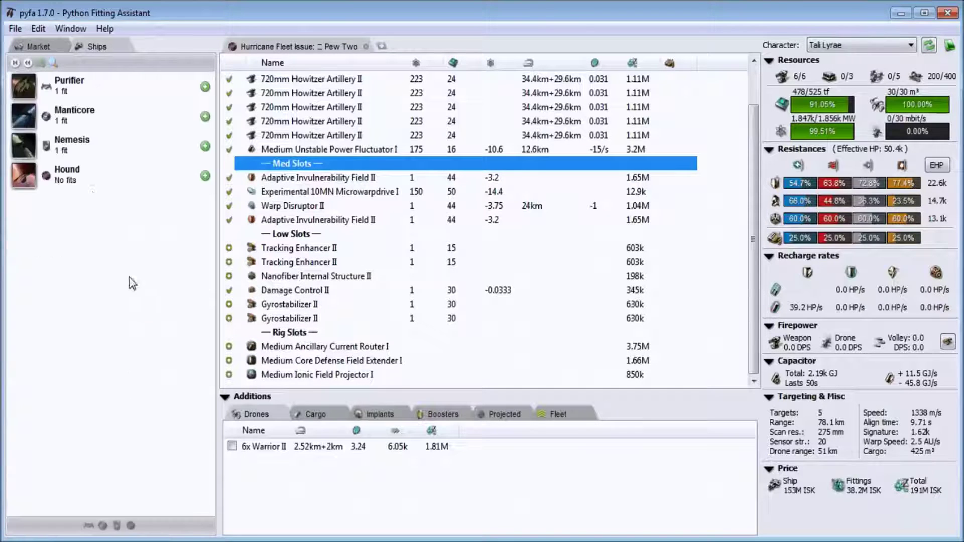
left_click(82, 153)
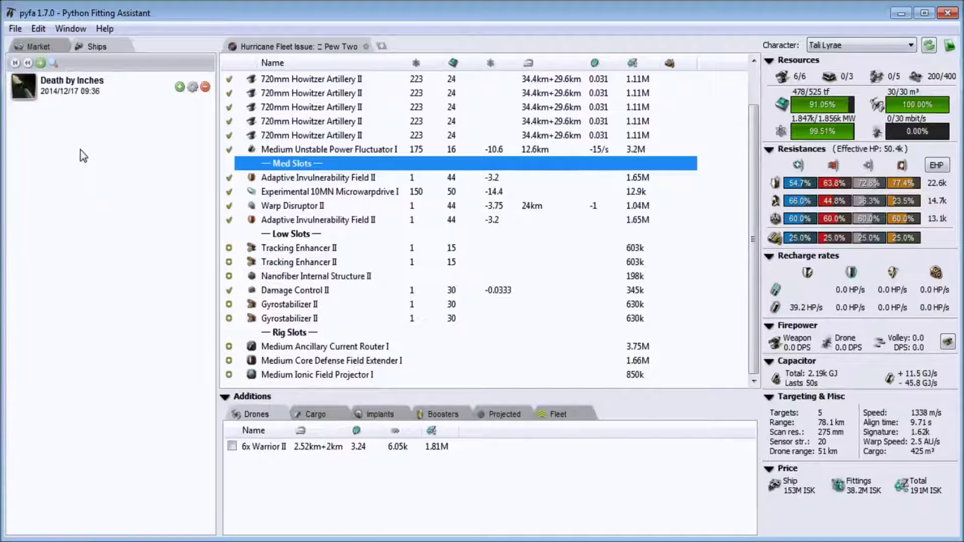
left_click(179, 87)
type("Ohai")
key("Return")
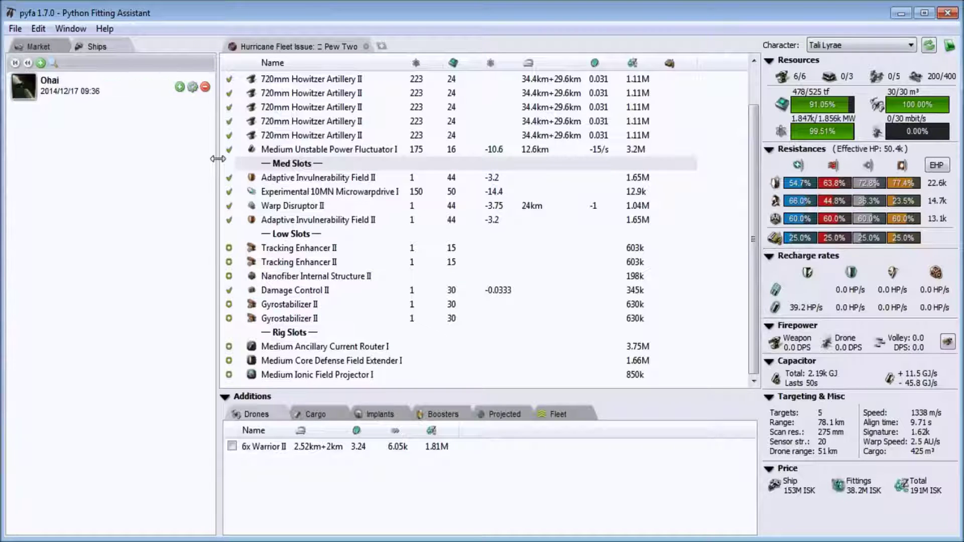
left_click(149, 86)
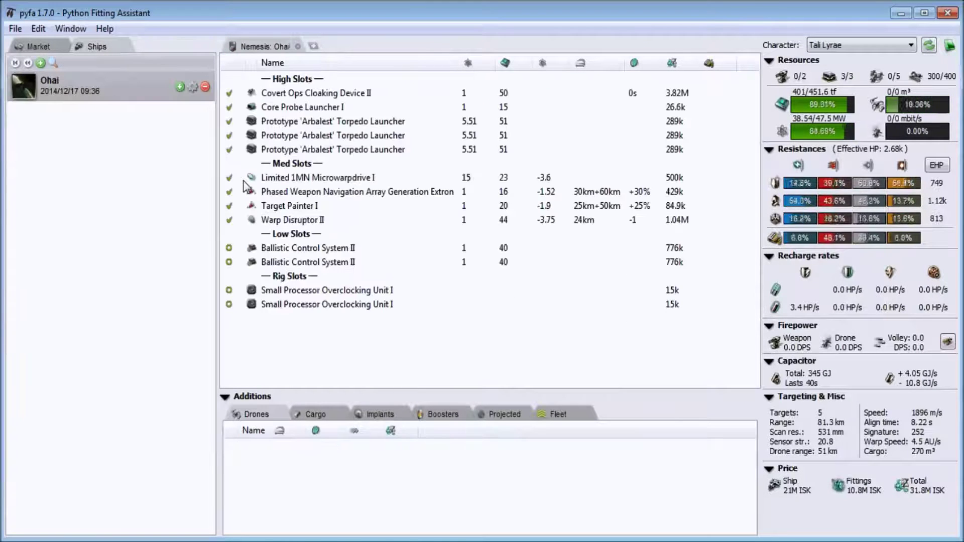
Step: Show the torpedo launcher market group and remove all three Arbalest torpedo launchers
right_click(321, 122)
left_click(362, 156)
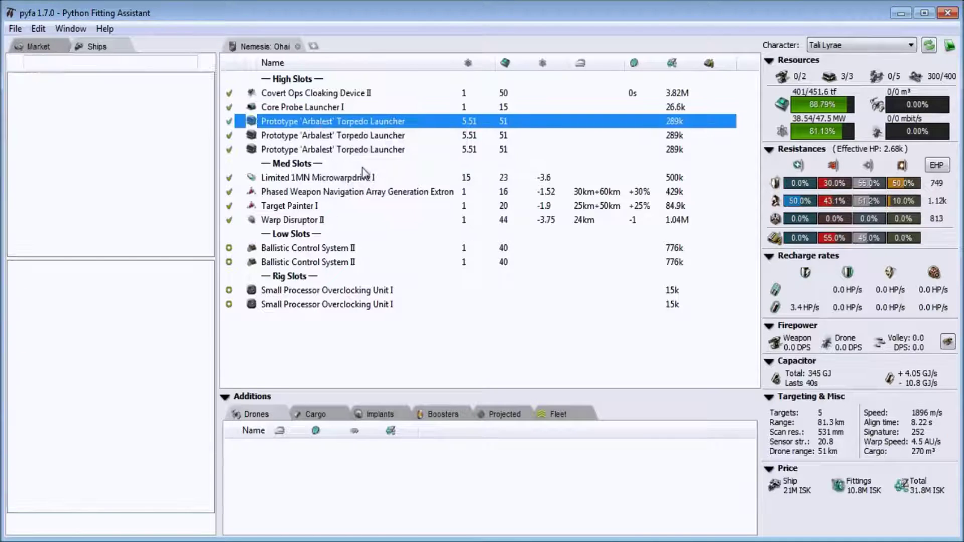
double_click(301, 138)
double_click(300, 141)
double_click(300, 149)
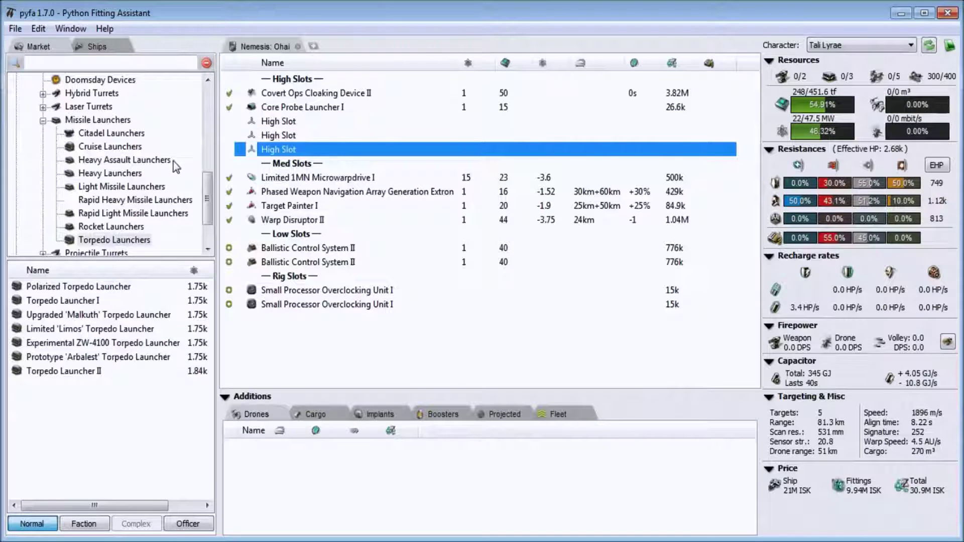
left_click(123, 241)
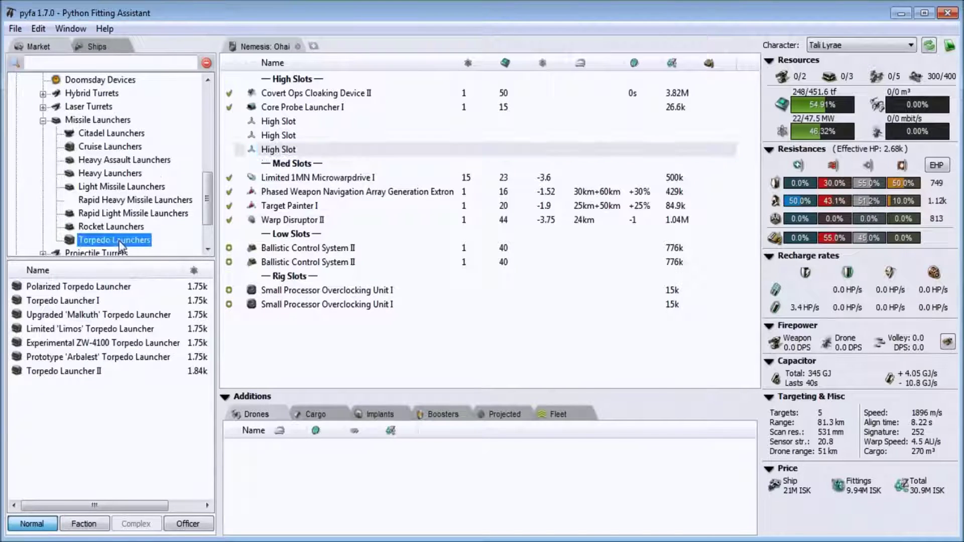
Step: Jump the market browser to the microwarpdrive group from the fitted Limited 1MN Microwarpdrive I
right_click(313, 177)
left_click(352, 202)
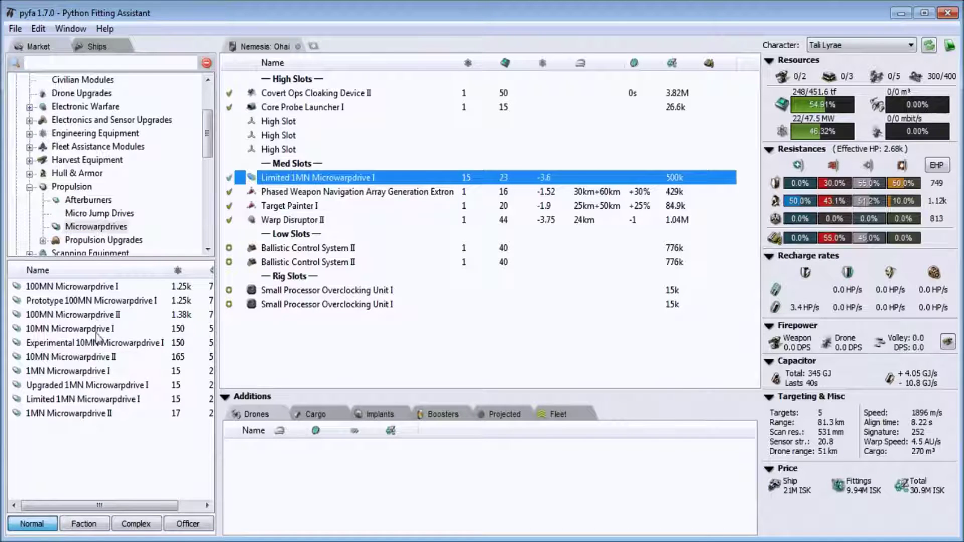
right_click(314, 180)
left_click(361, 207)
right_click(308, 177)
left_click(276, 192)
right_click(275, 194)
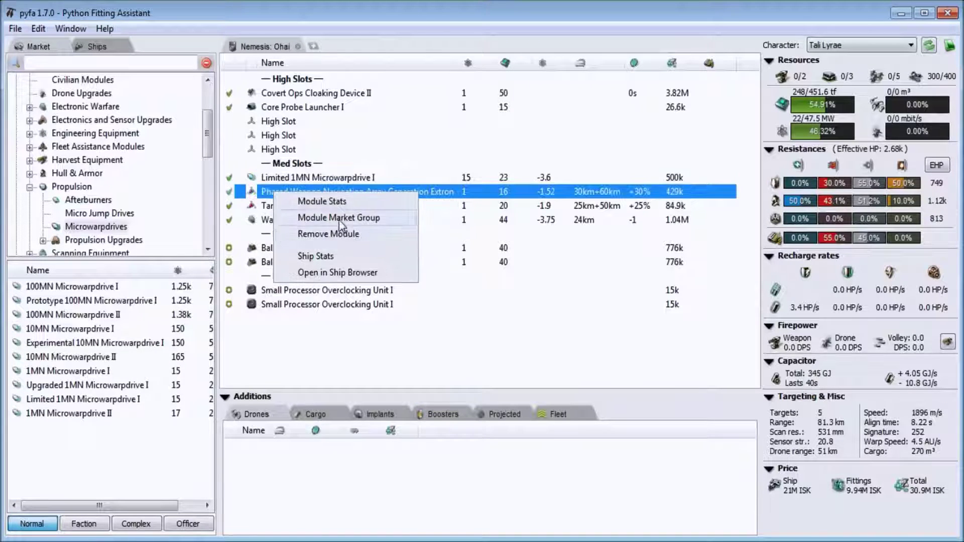
left_click(339, 219)
left_click(282, 178)
right_click(282, 177)
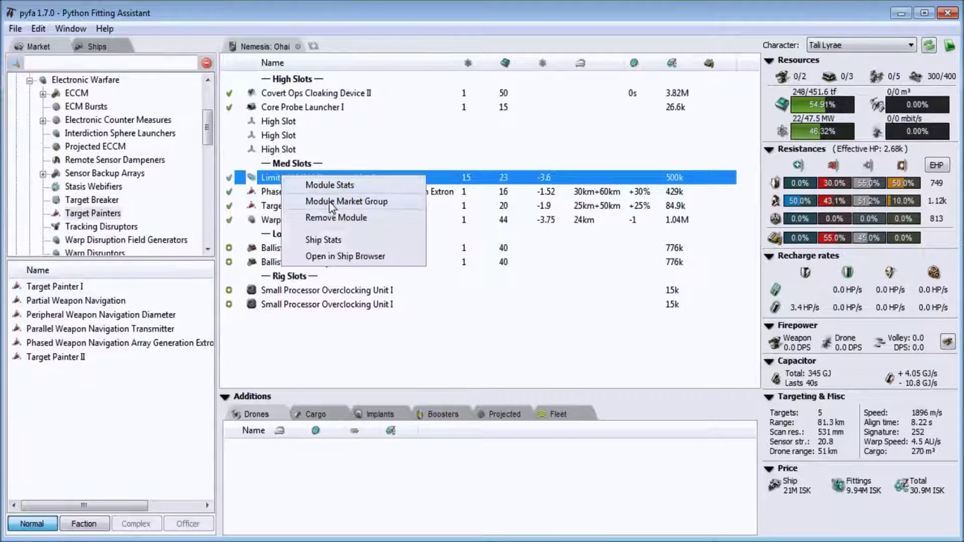
left_click(330, 202)
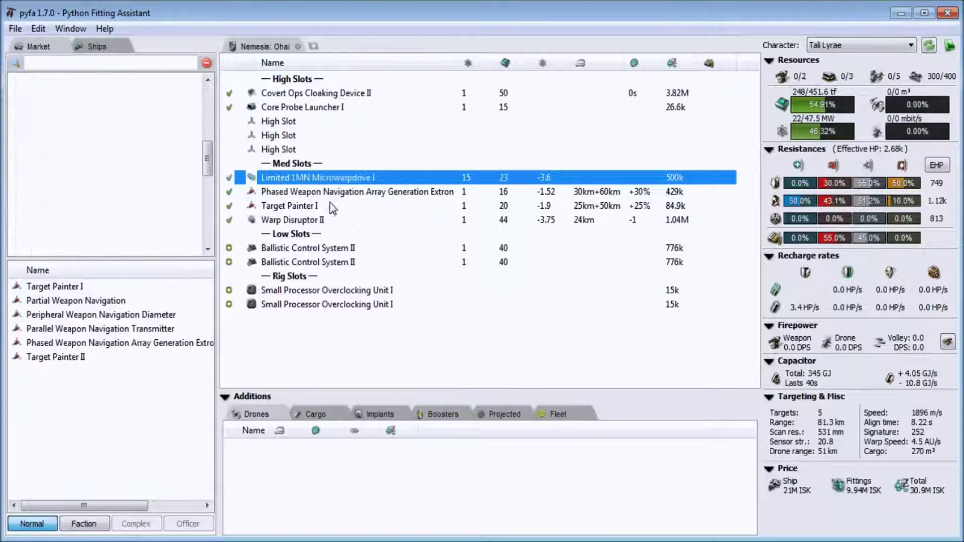
Step: Replace the Limited 1MN Microwarpdrive I with an Upgraded 1MN Microwarpdrive I
double_click(342, 178)
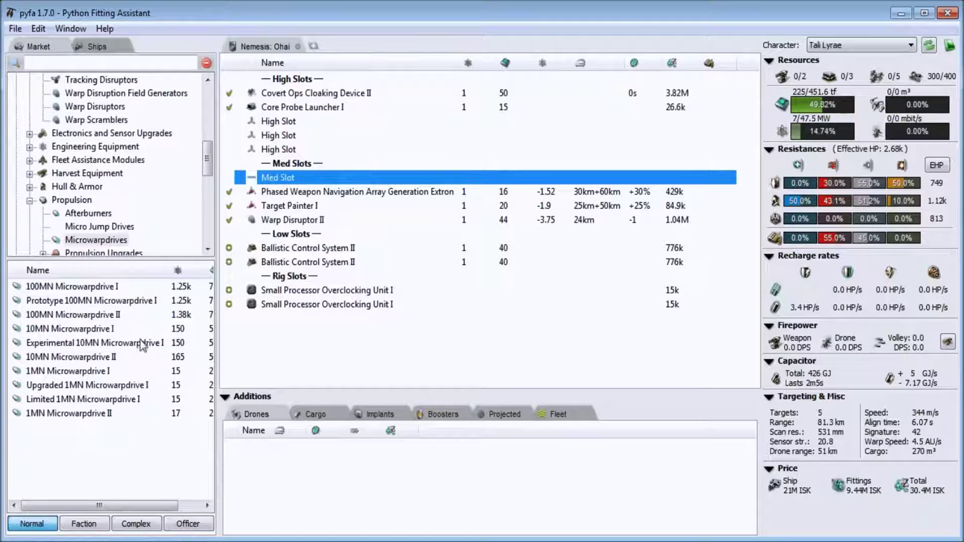
double_click(88, 385)
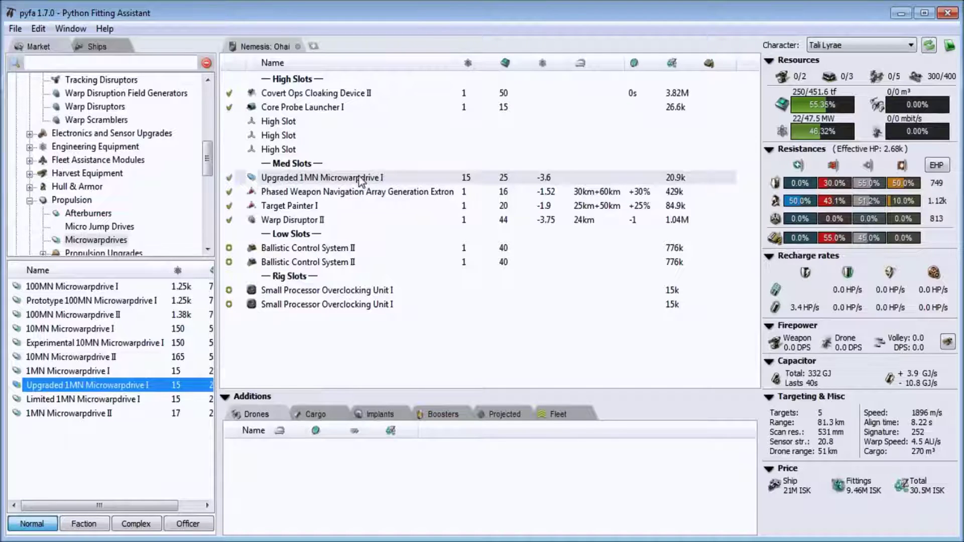
left_click(348, 178)
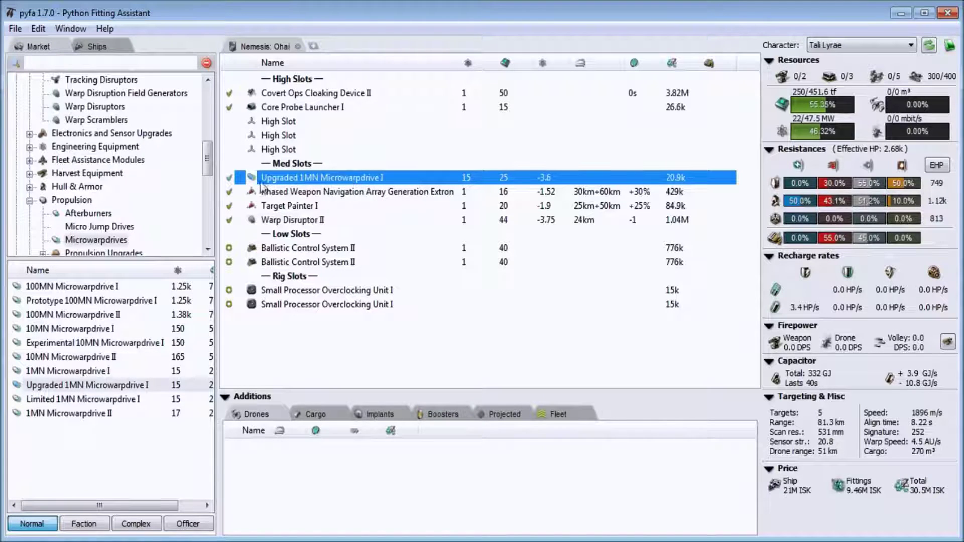
double_click(295, 176)
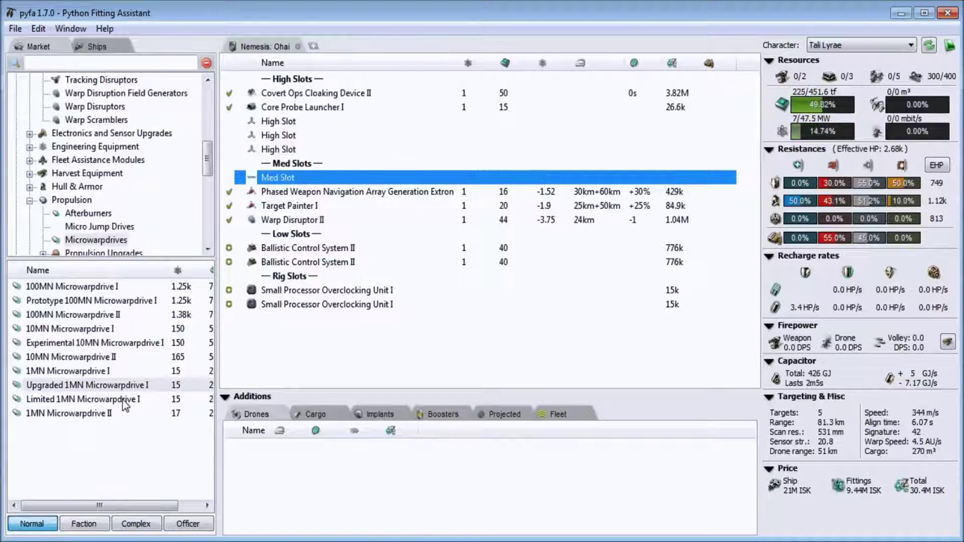
double_click(119, 384)
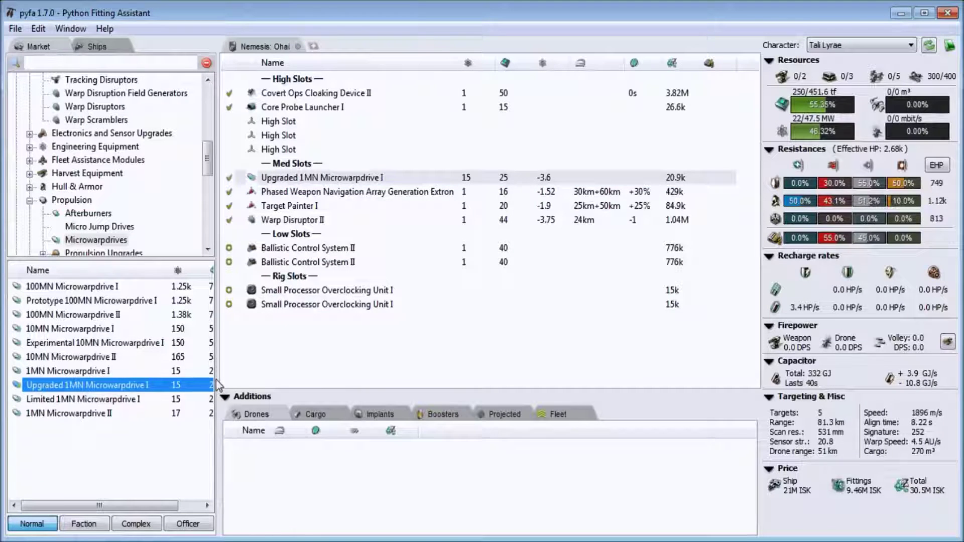
Step: Widen the market list and swap back to the Limited 1MN Microwarpdrive I
left_click_drag(217, 386, 235, 385)
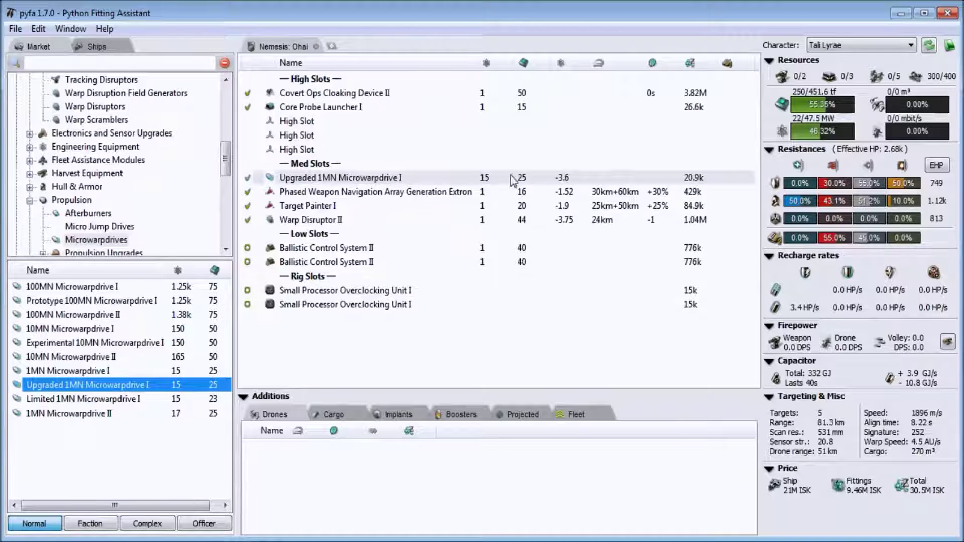
mouse_move(827, 104)
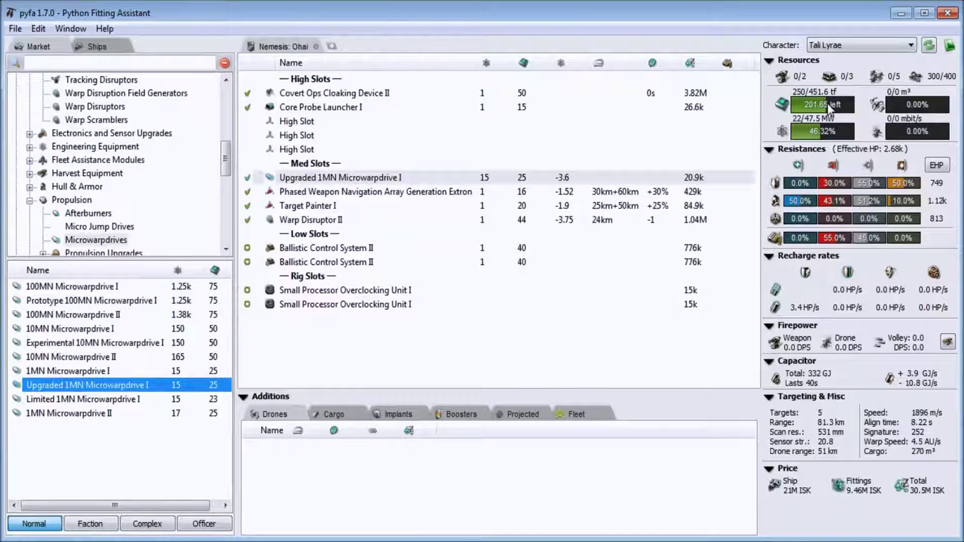
double_click(401, 178)
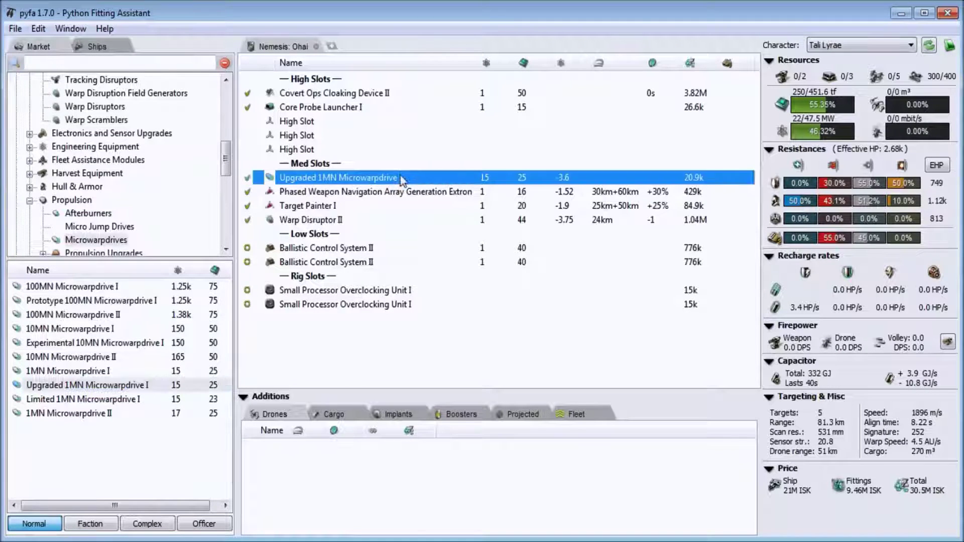
left_click(115, 400)
double_click(114, 400)
mouse_move(839, 102)
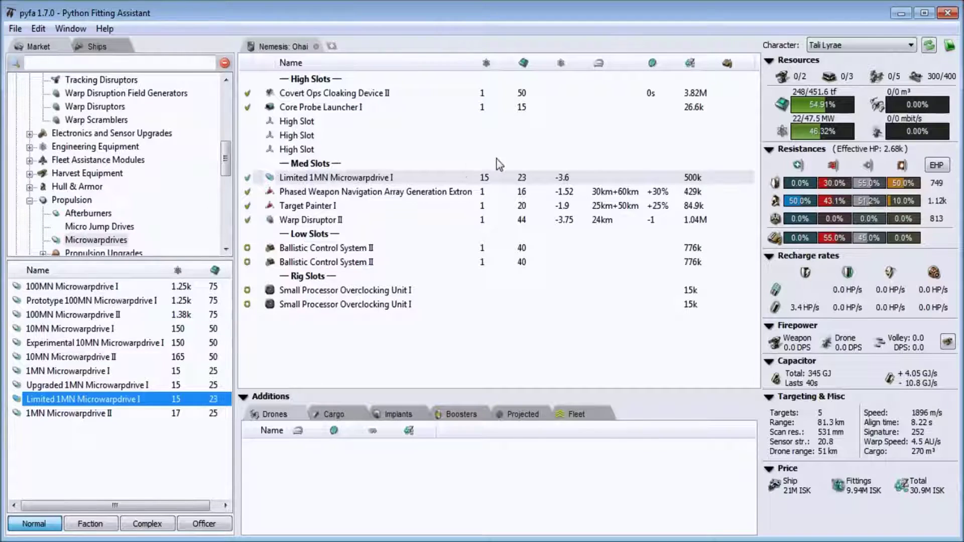
left_click(839, 46)
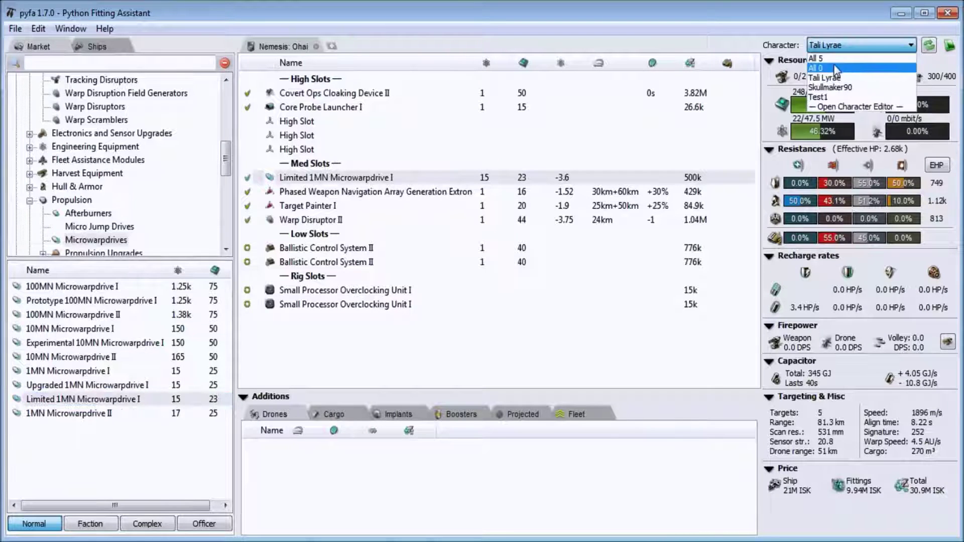
left_click(827, 47)
left_click(827, 47)
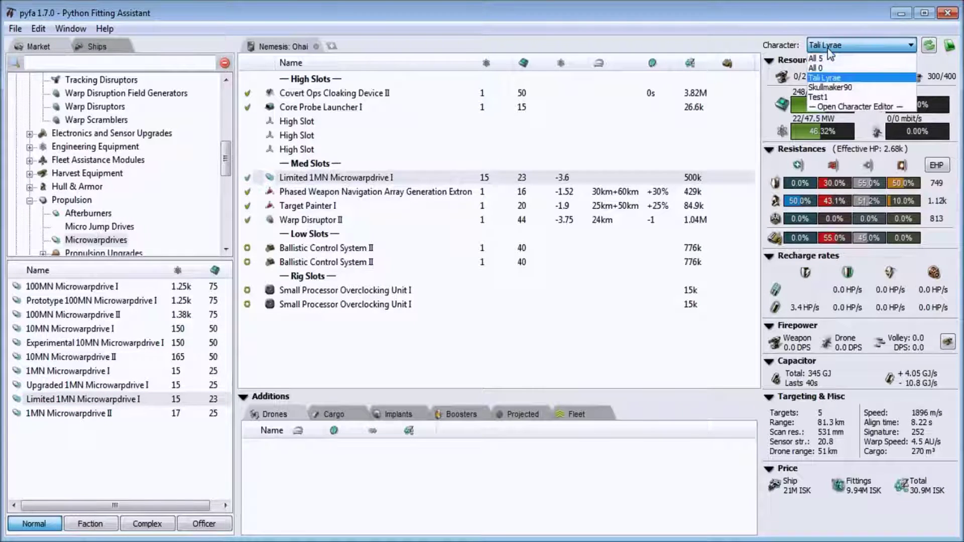
left_click(836, 45)
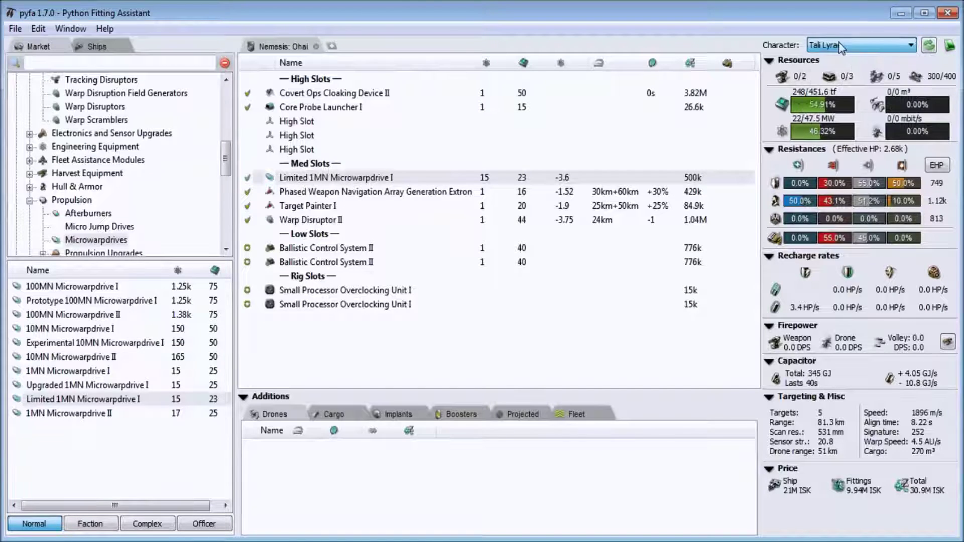
left_click(838, 45)
left_click(840, 69)
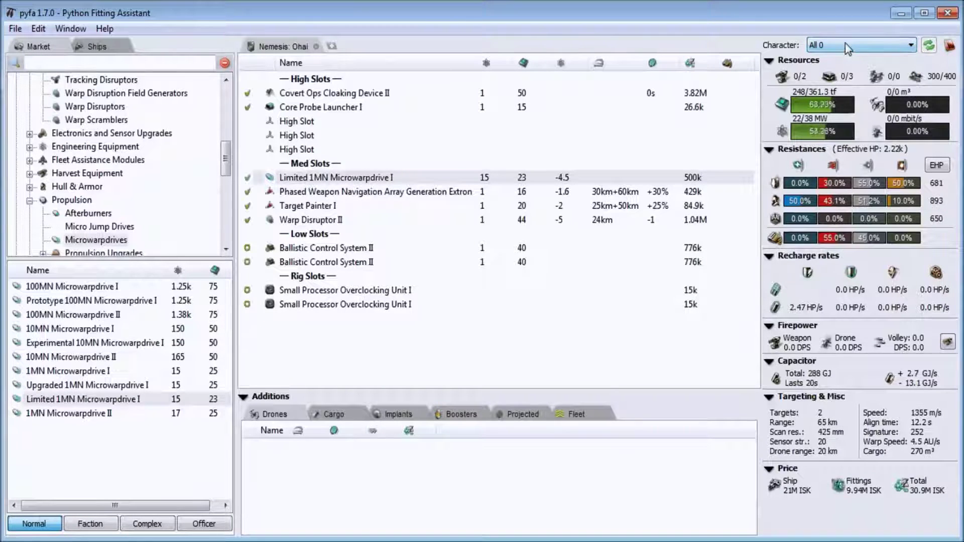
left_click(845, 45)
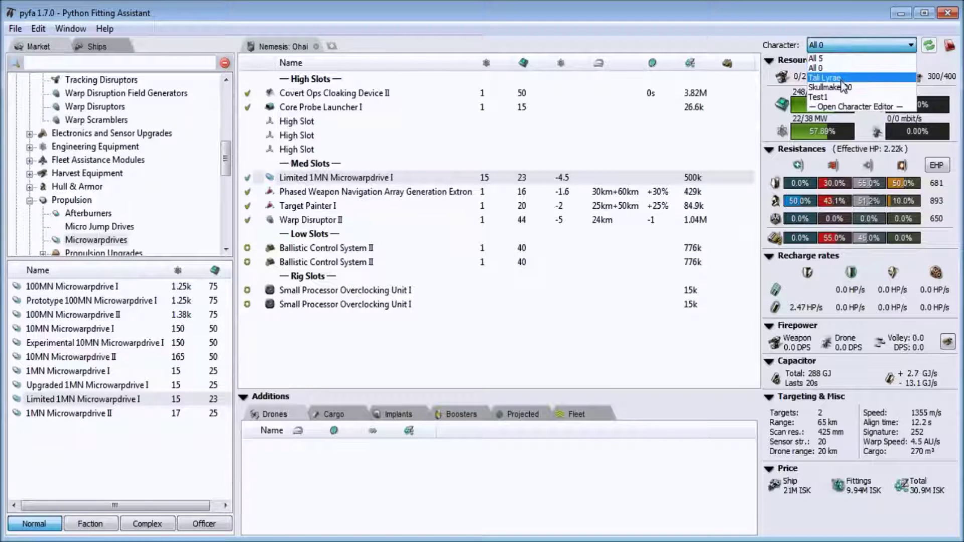
left_click(833, 78)
left_click(836, 45)
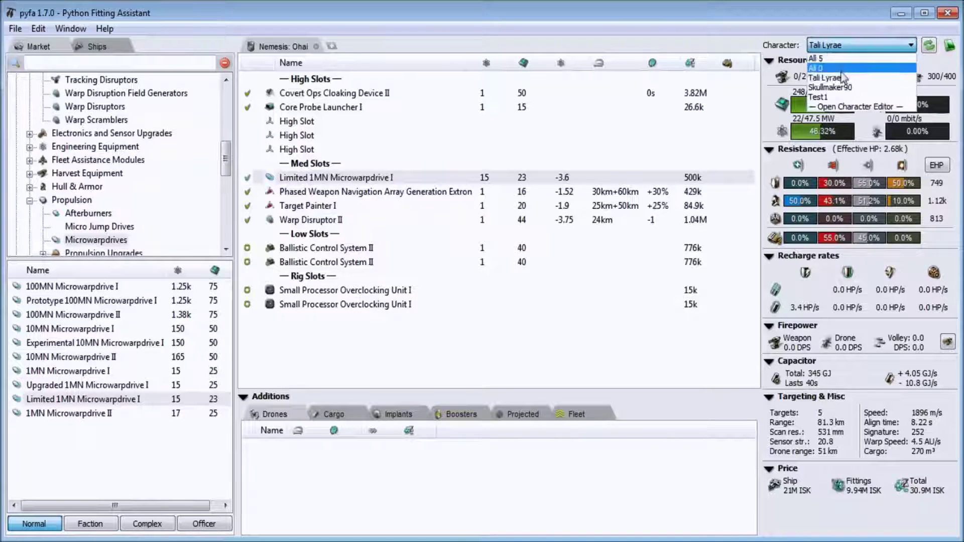
left_click(824, 58)
left_click(835, 44)
left_click(845, 78)
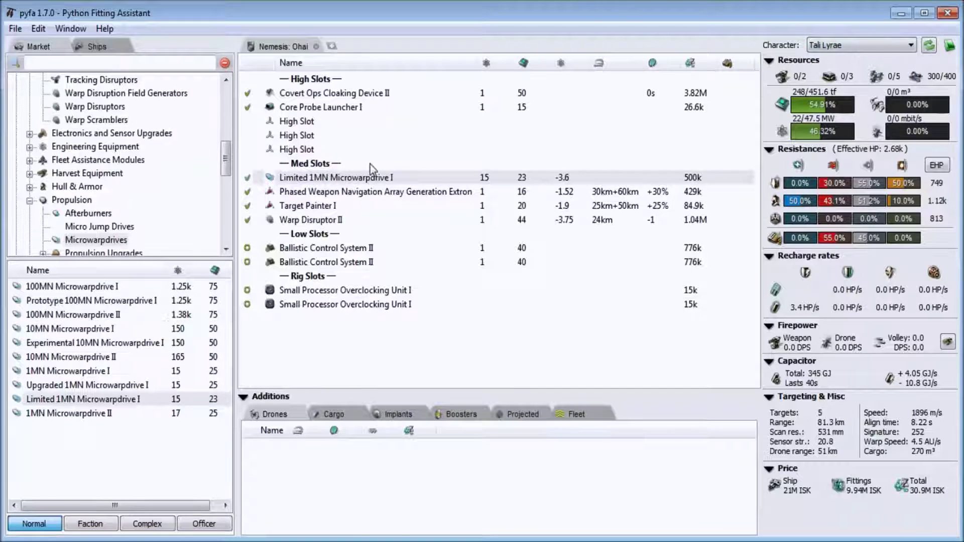
Step: Toggle the microwarpdrive between active and online, and set the cloak to online only
left_click(247, 177)
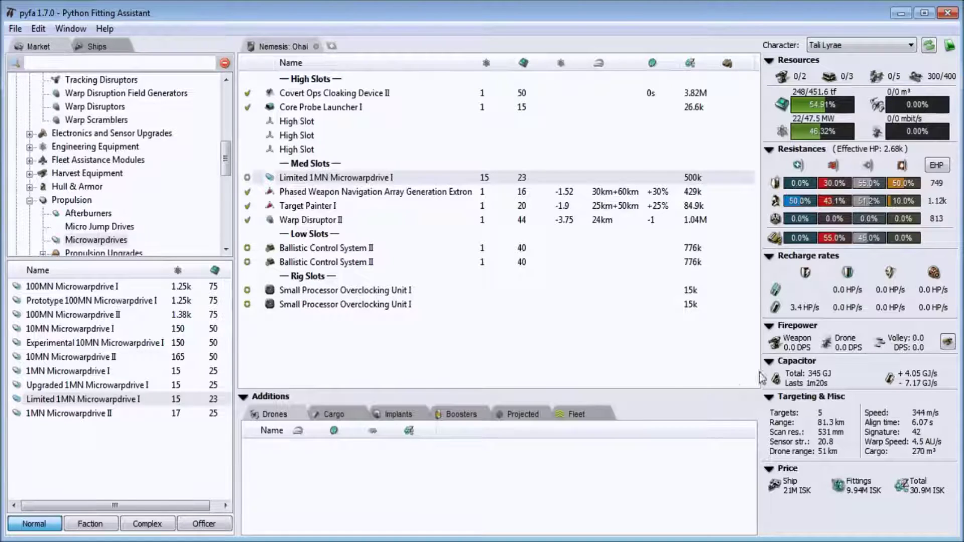
left_click(247, 177)
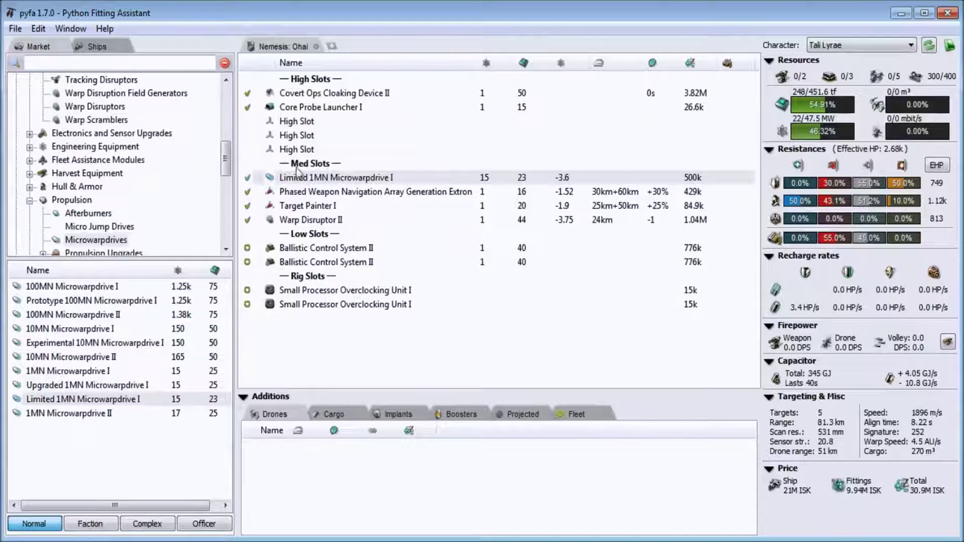
left_click(247, 93)
left_click(247, 177)
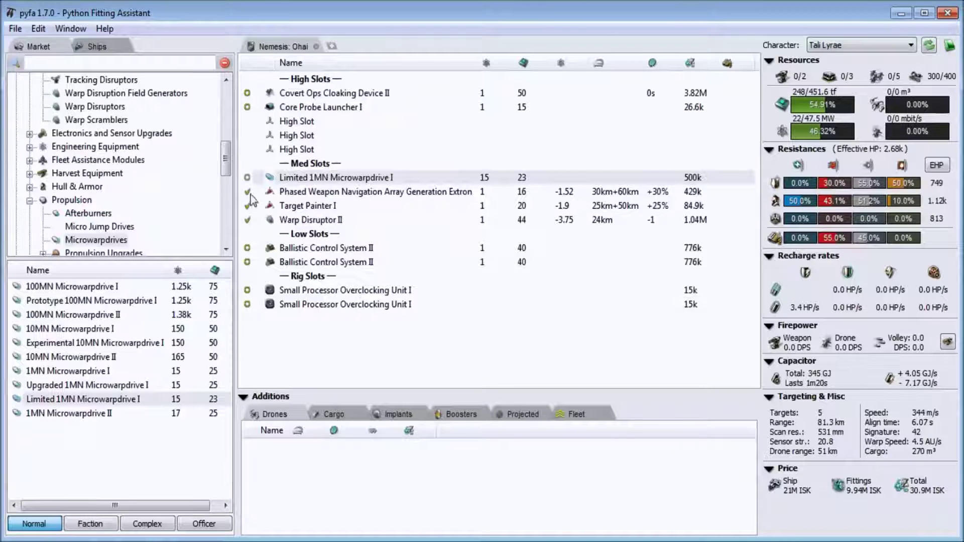
Step: Activate the Warp Disruptor II, Phased Weapon Navigation Array, Target Painter and microwarpdrive together
left_click(247, 221)
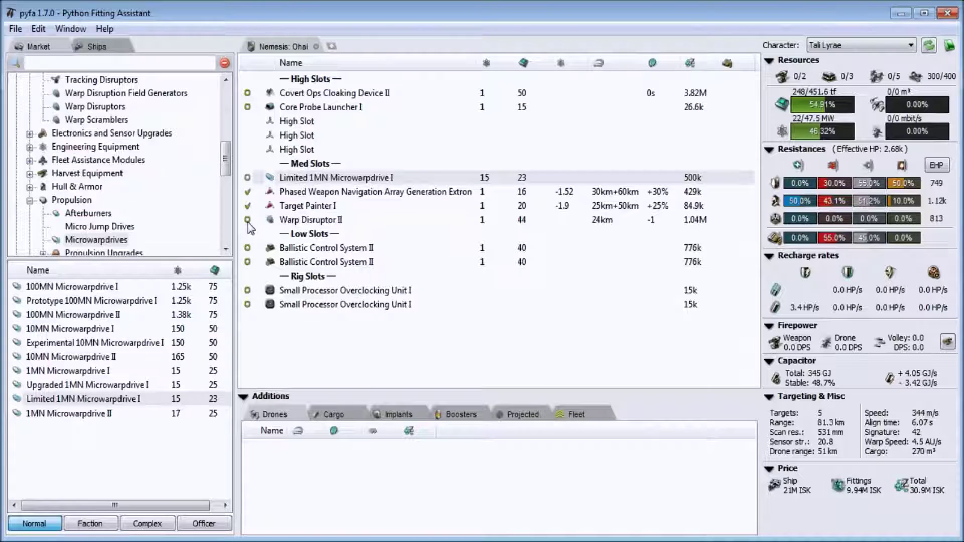
left_click(248, 220)
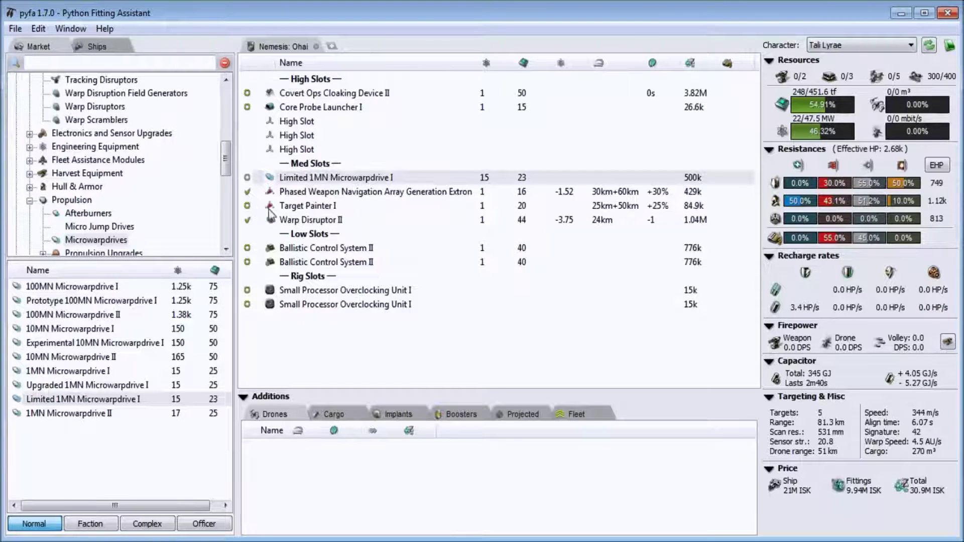
left_click(248, 192)
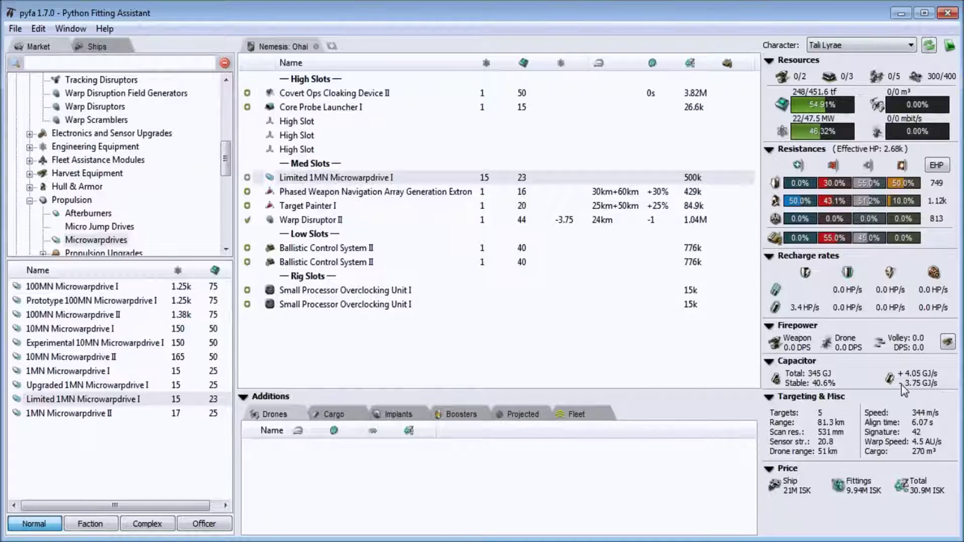
left_click(246, 177)
left_click(246, 191)
left_click(247, 206)
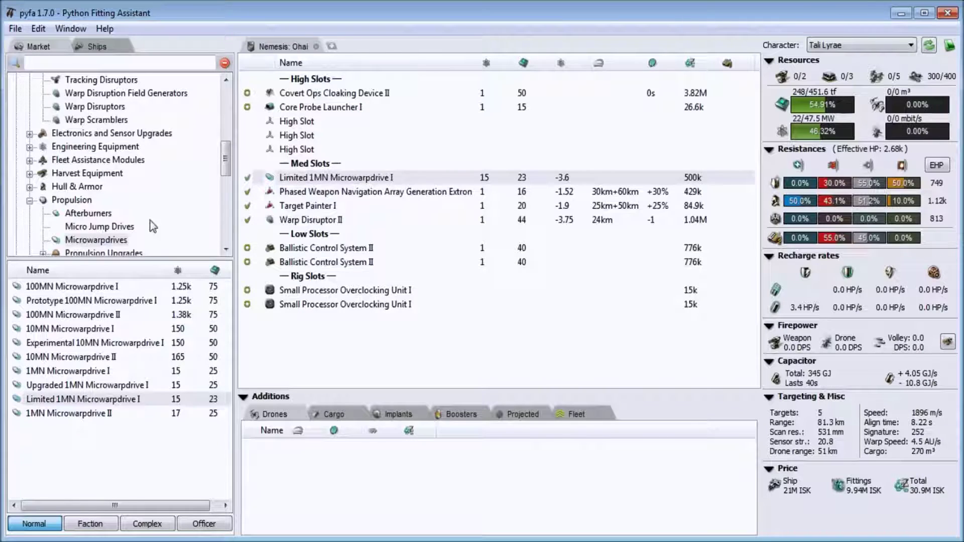
left_click(29, 200)
scroll(32, 206, "up", 5)
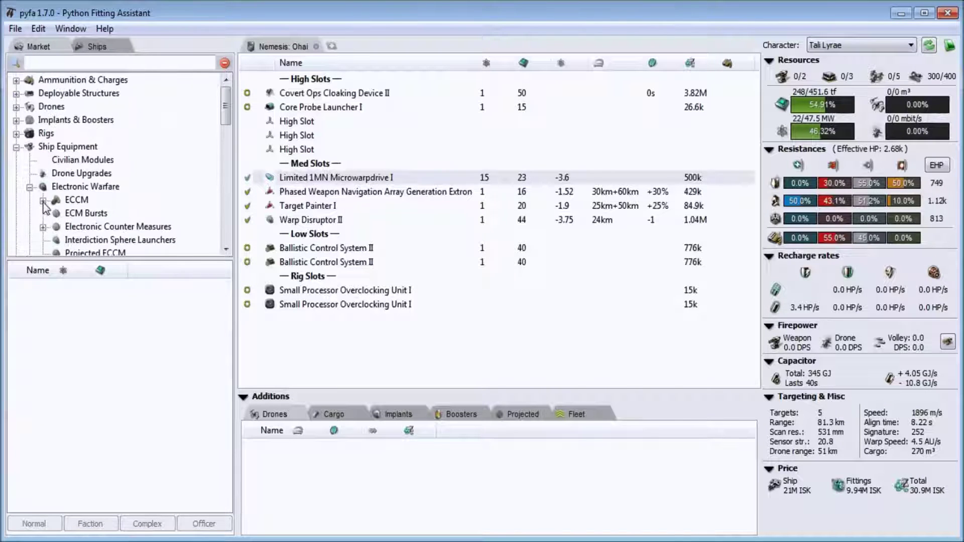
Step: Overheat the Limited 1MN Microwarpdrive I, lifting speed from 1896 to 2672 m/s
left_click(30, 187)
left_click(16, 146)
left_click(317, 179)
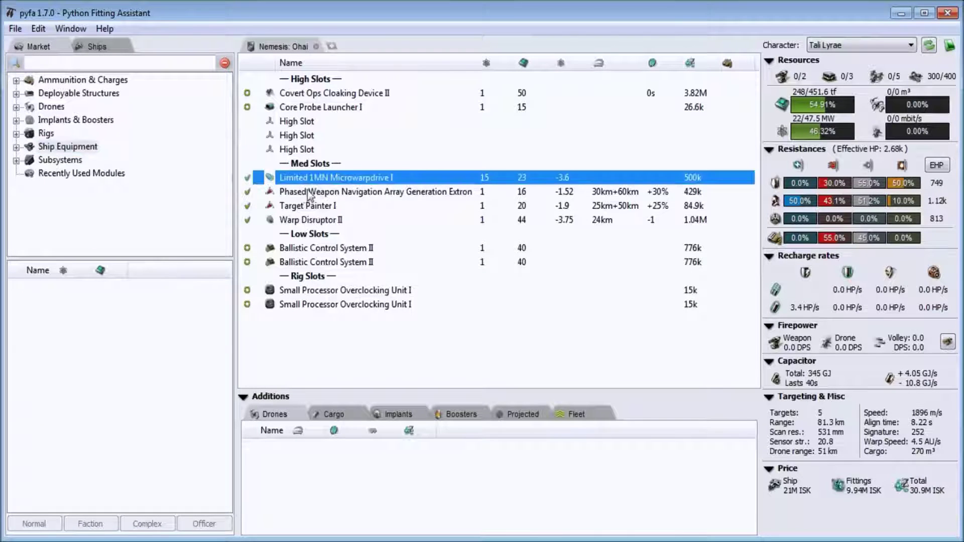
left_click(247, 177)
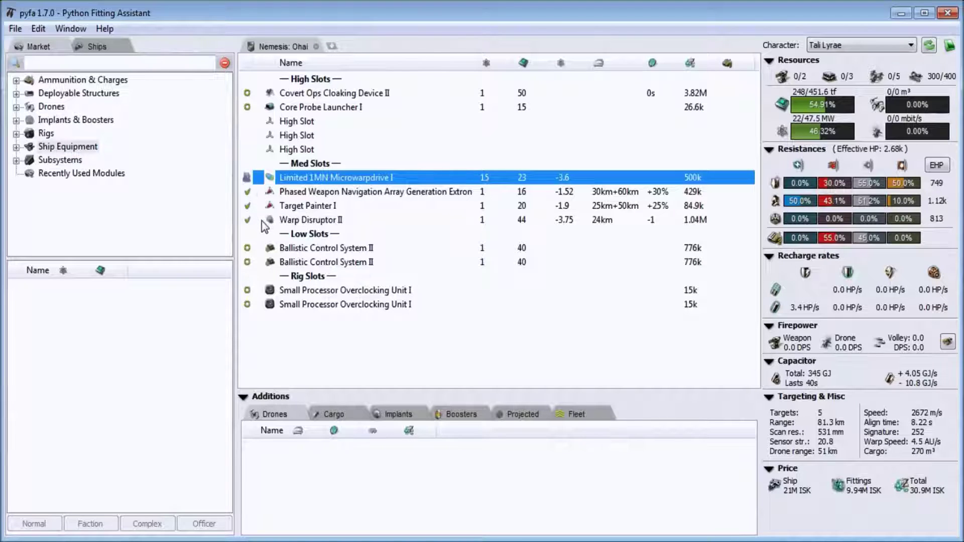
left_click(249, 178)
left_click(246, 178)
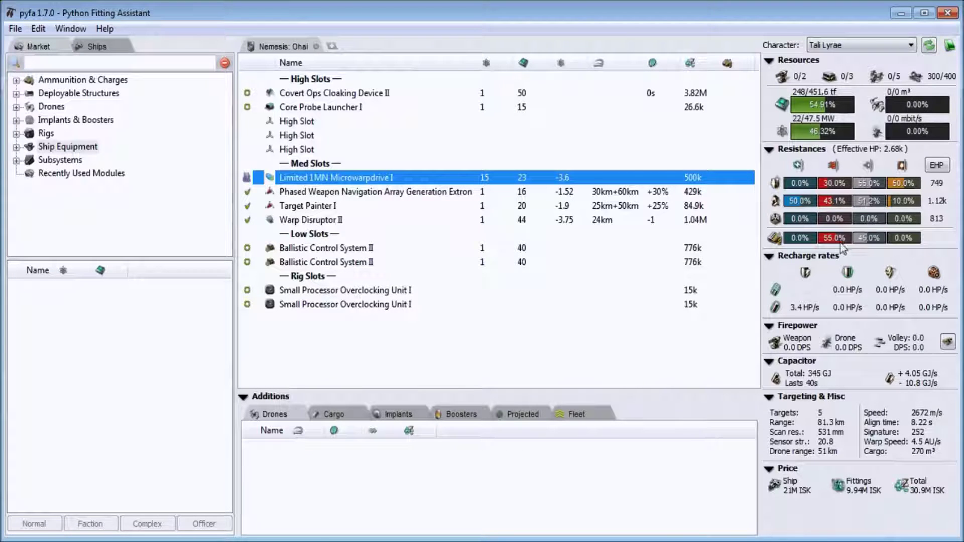
Step: Apply the Antimatter damage pattern to the resistances table
right_click(853, 237)
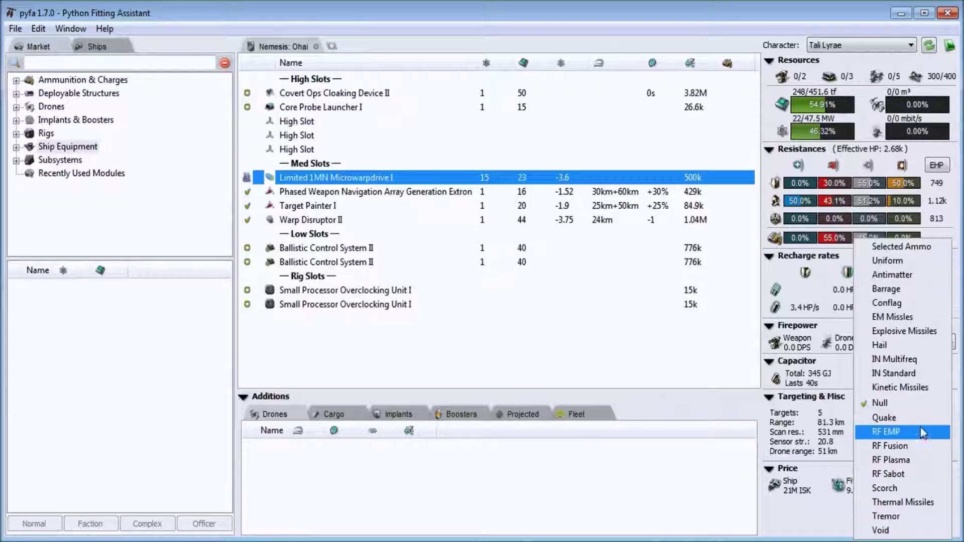
left_click(905, 275)
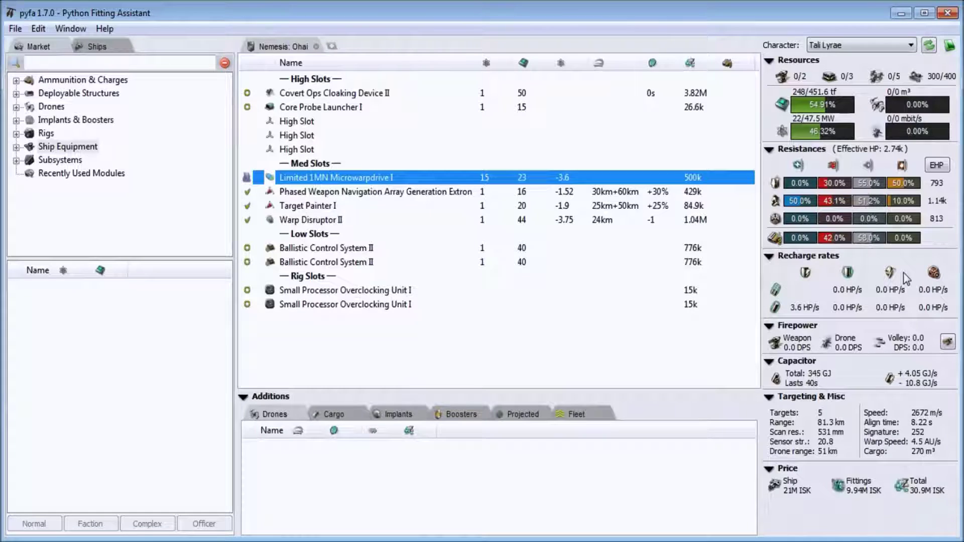
right_click(879, 238)
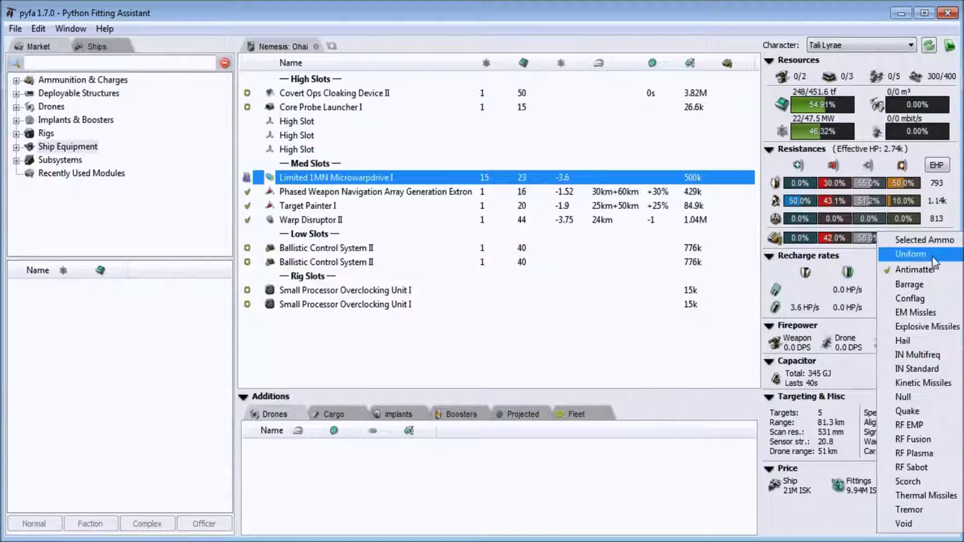
left_click(906, 254)
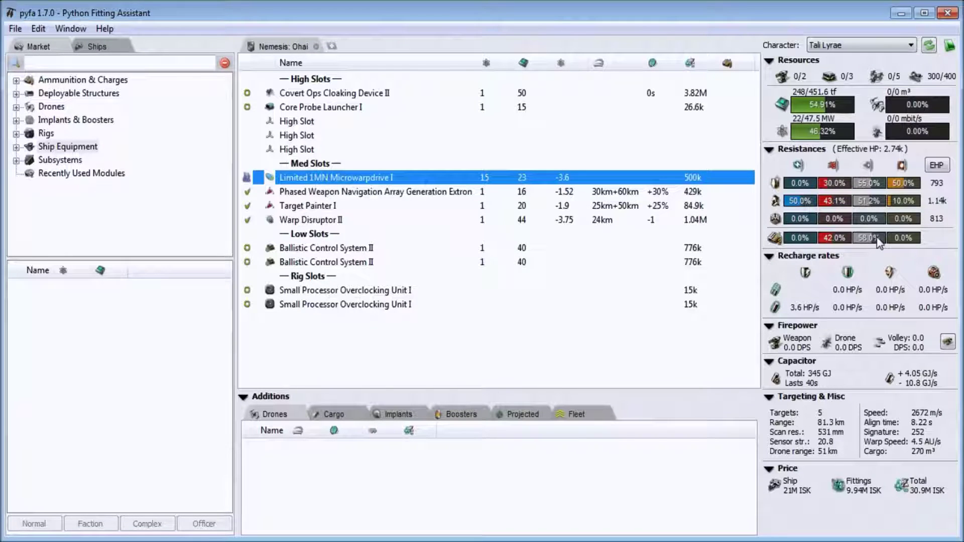
right_click(833, 241)
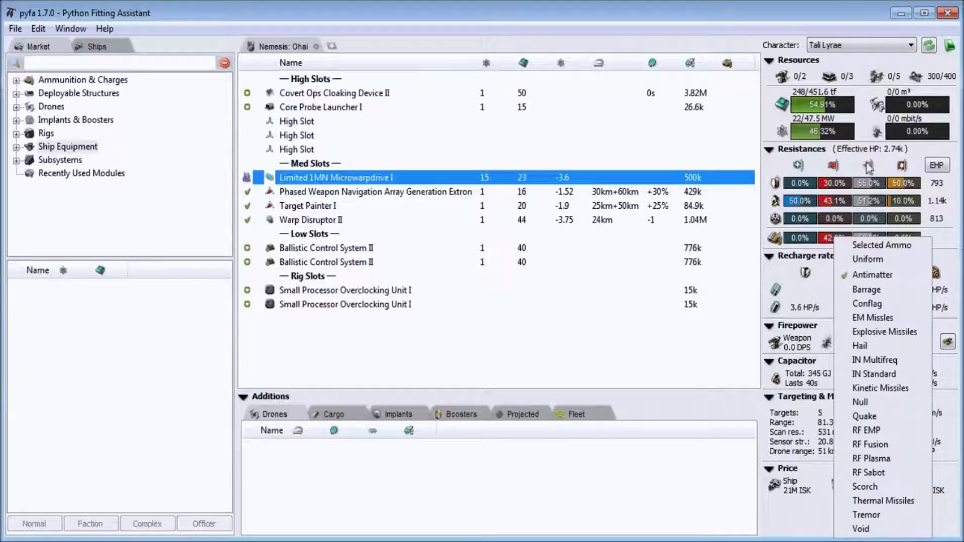
left_click(897, 150)
left_click(893, 150)
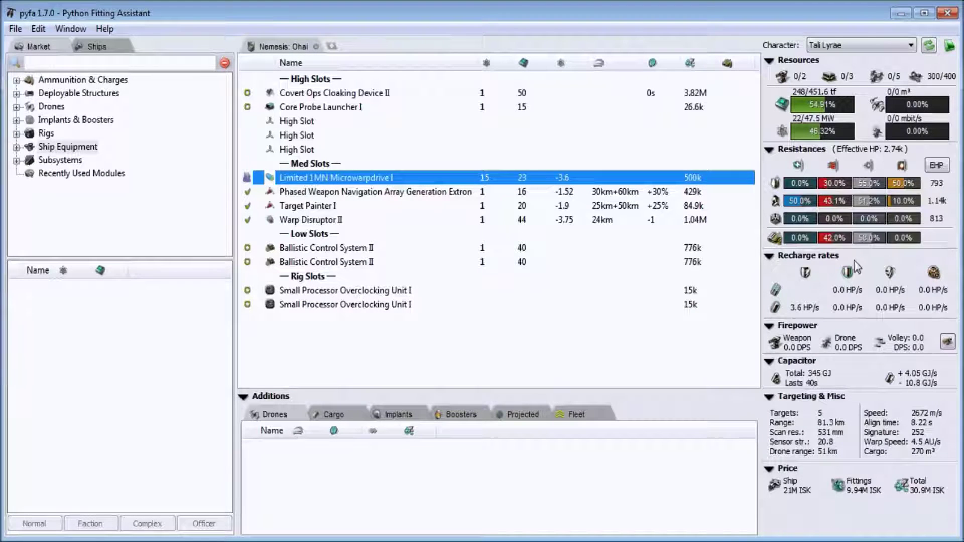
right_click(840, 237)
left_click(880, 269)
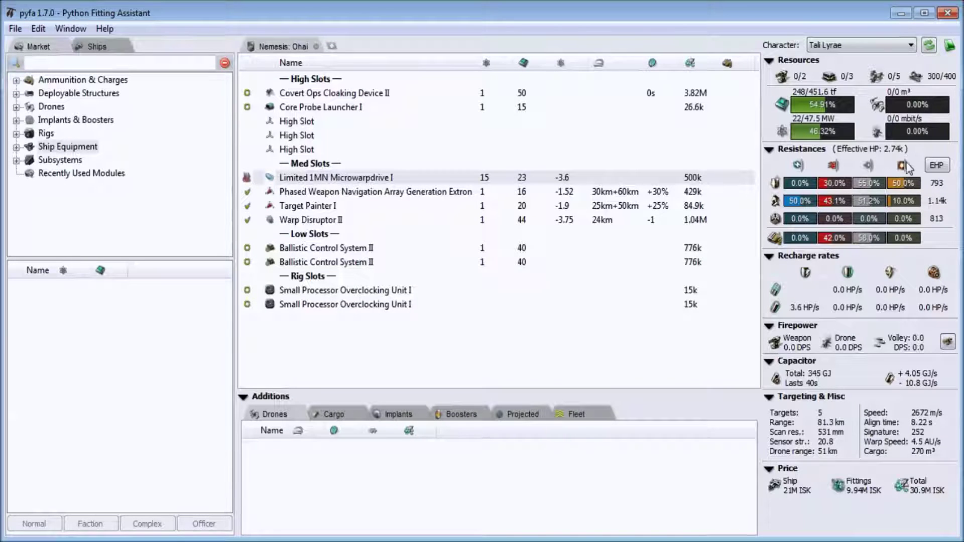
Step: Switch the damage pattern to Kinetic Missiles, bringing effective HP to 3.01k
right_click(841, 244)
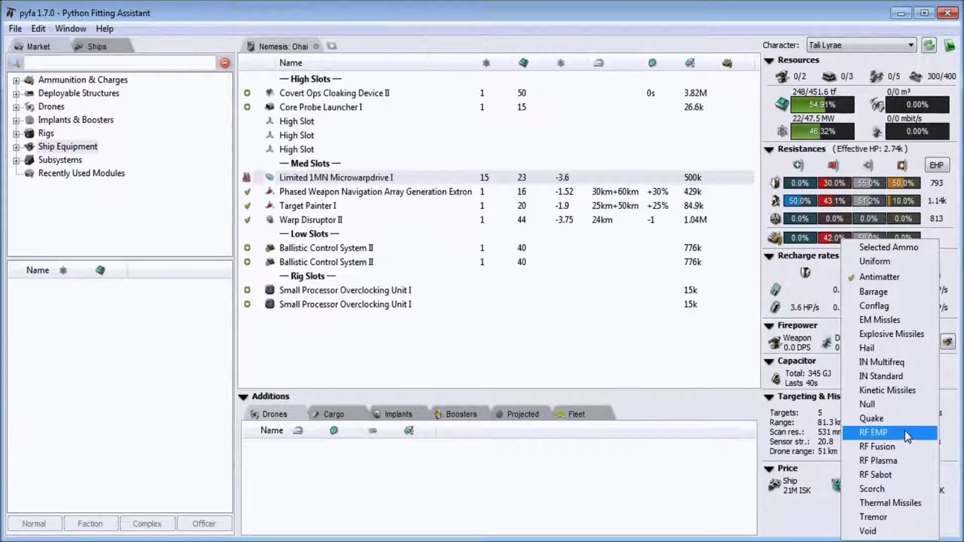
left_click(905, 391)
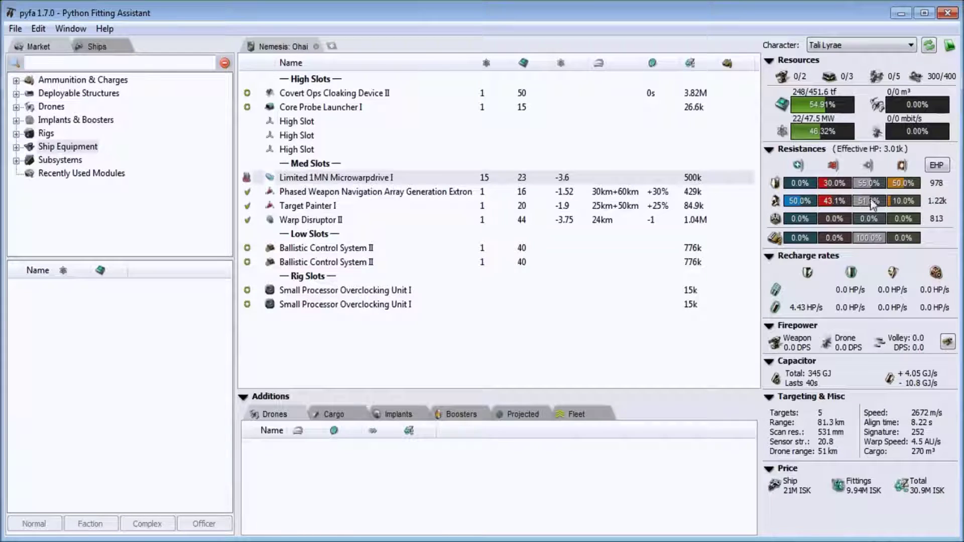
right_click(860, 237)
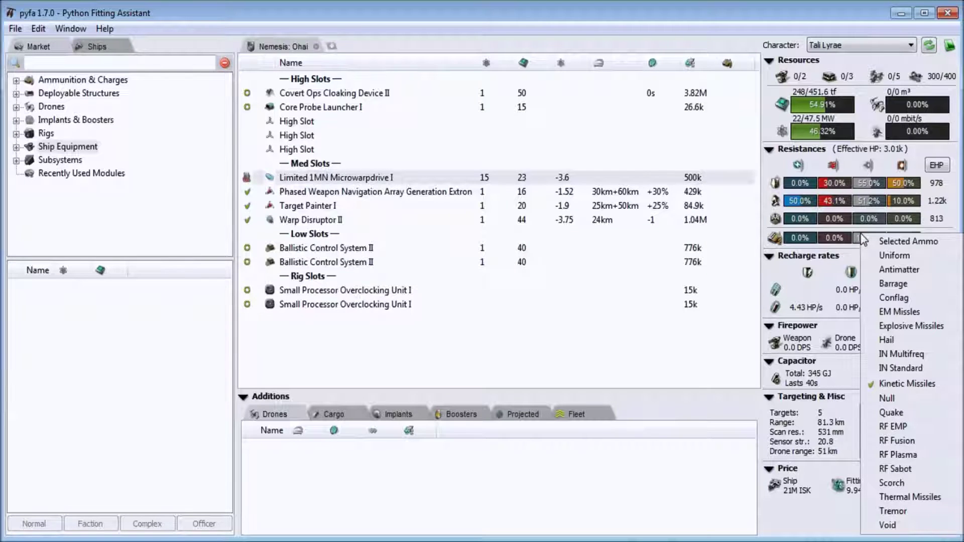
left_click(853, 238)
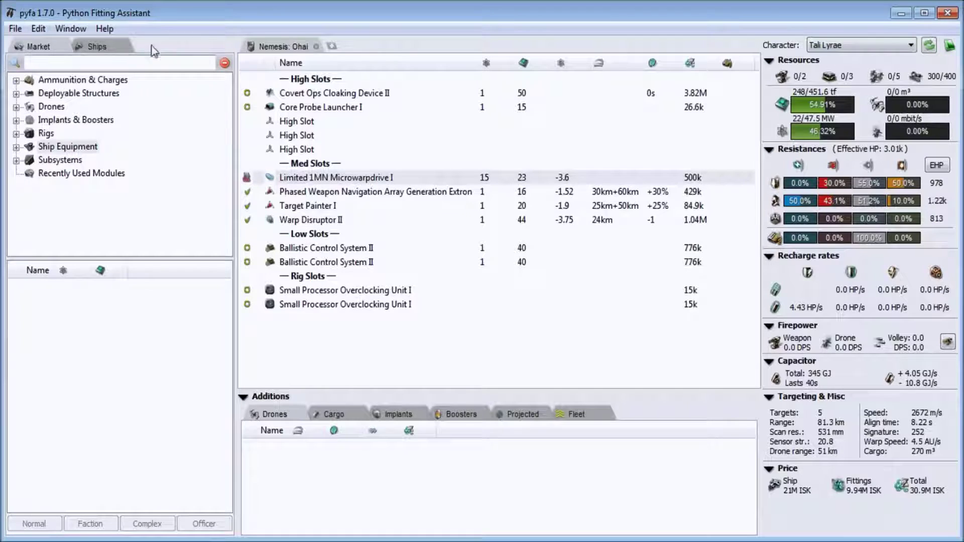
Step: Load the Manticore 'Max' and Purifier 'Max' stealth bomber fits from the ship browser
left_click(95, 48)
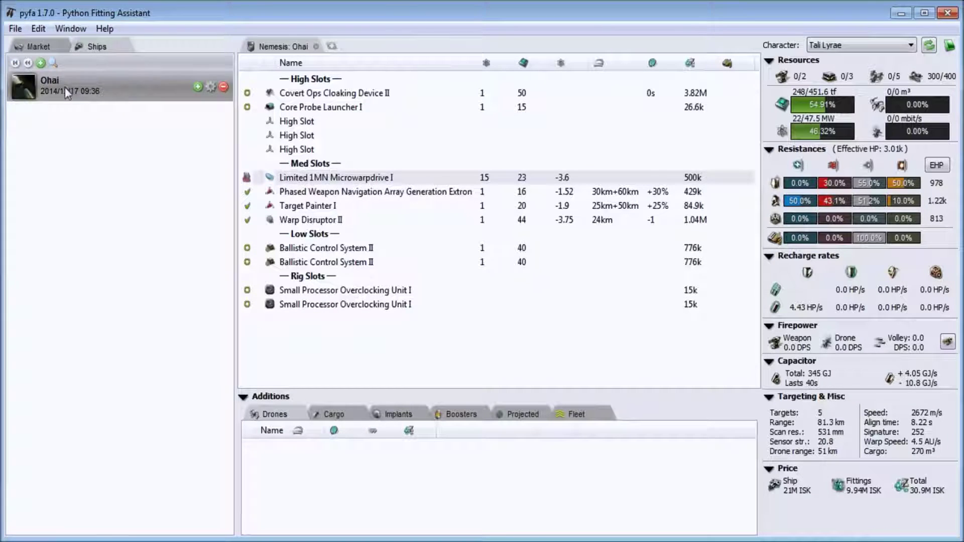
left_click(28, 63)
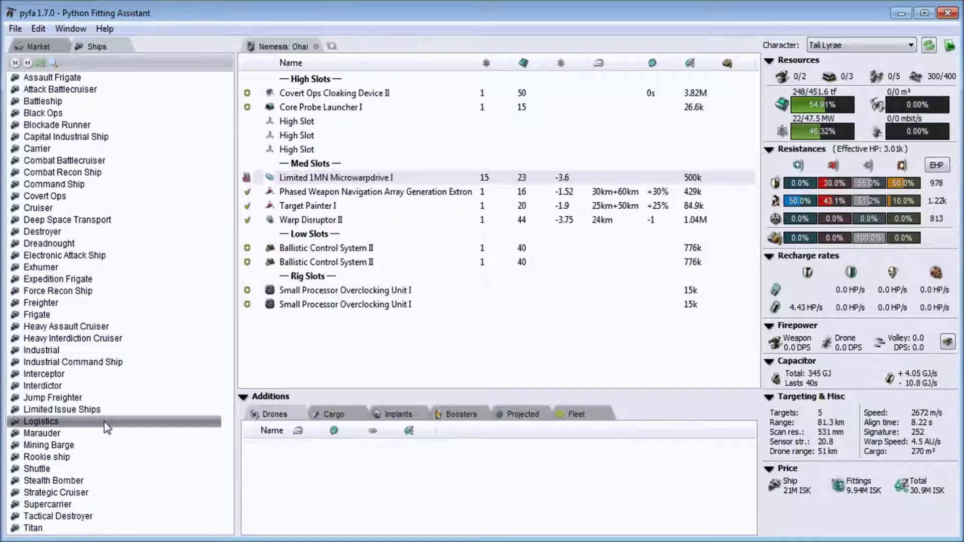
left_click(93, 481)
left_click(99, 130)
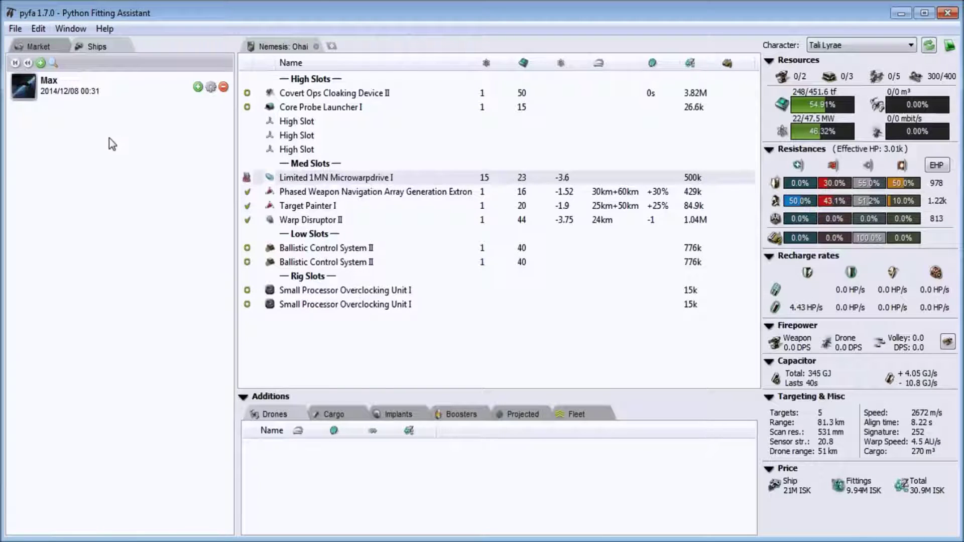
left_click(99, 103)
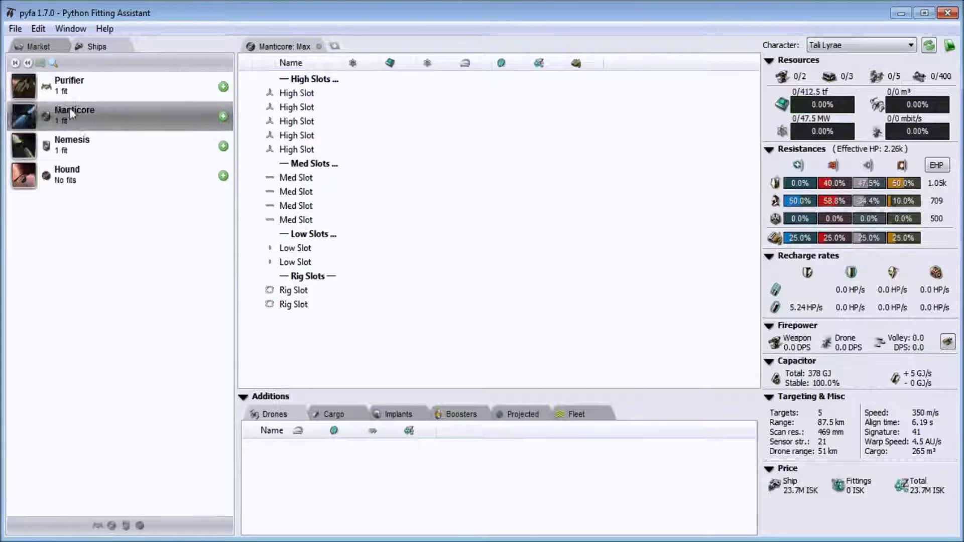
left_click(73, 95)
left_click(90, 98)
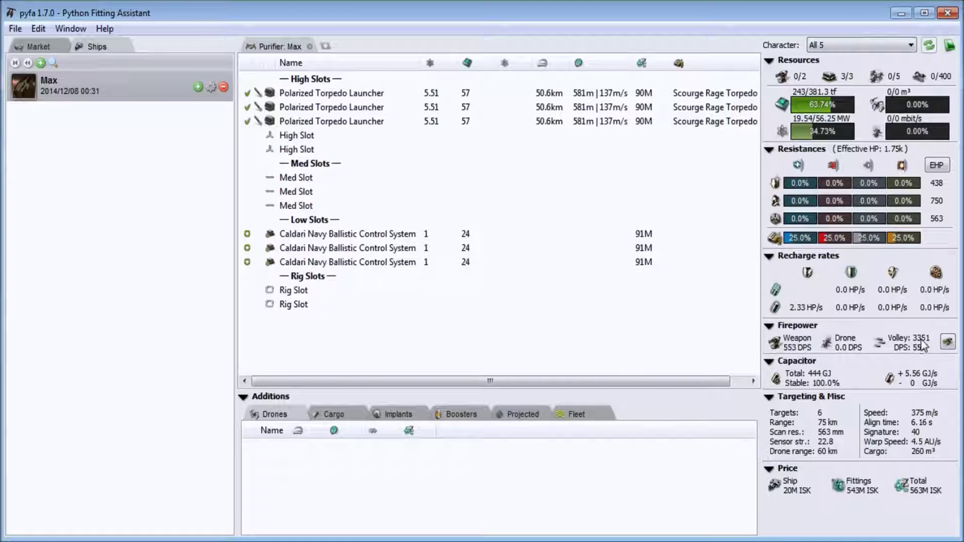
left_click(28, 64)
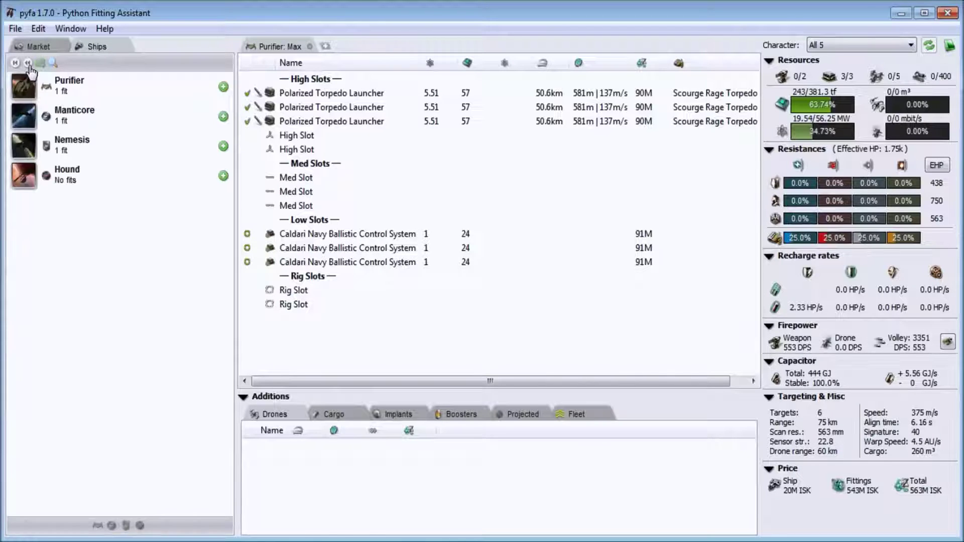
left_click(28, 63)
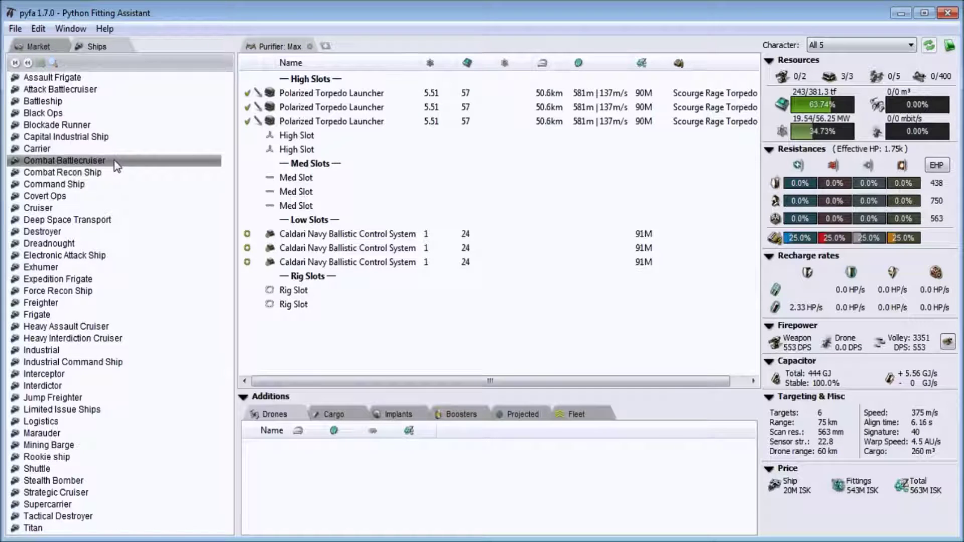
Step: Load the Oracle 'Bash' fit, then the Naga fit, and return to all ship groups
left_click(83, 89)
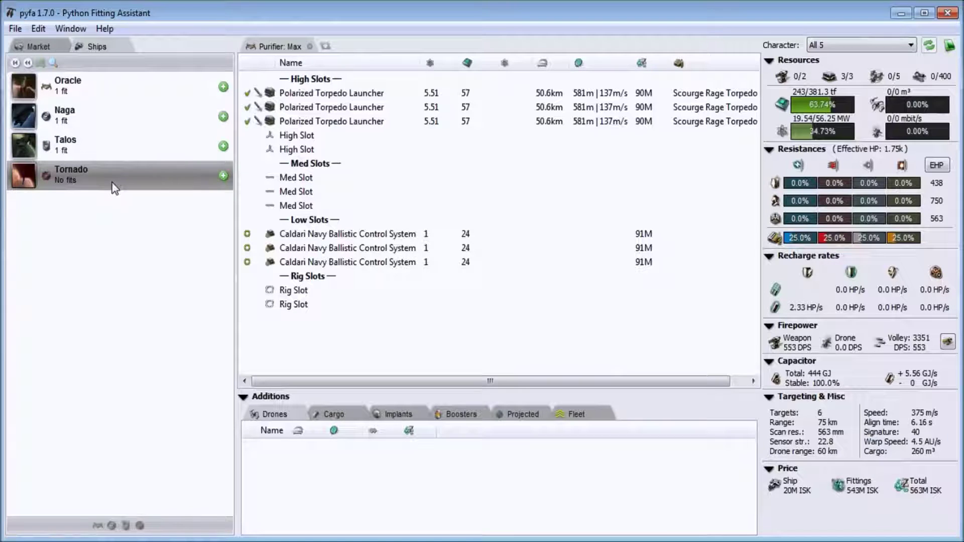
left_click(116, 86)
left_click(119, 98)
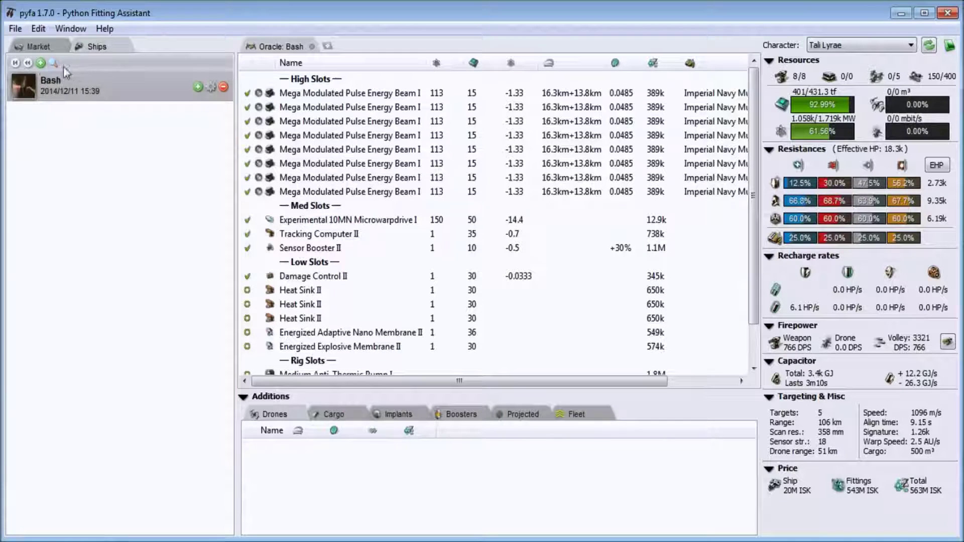
left_click(28, 63)
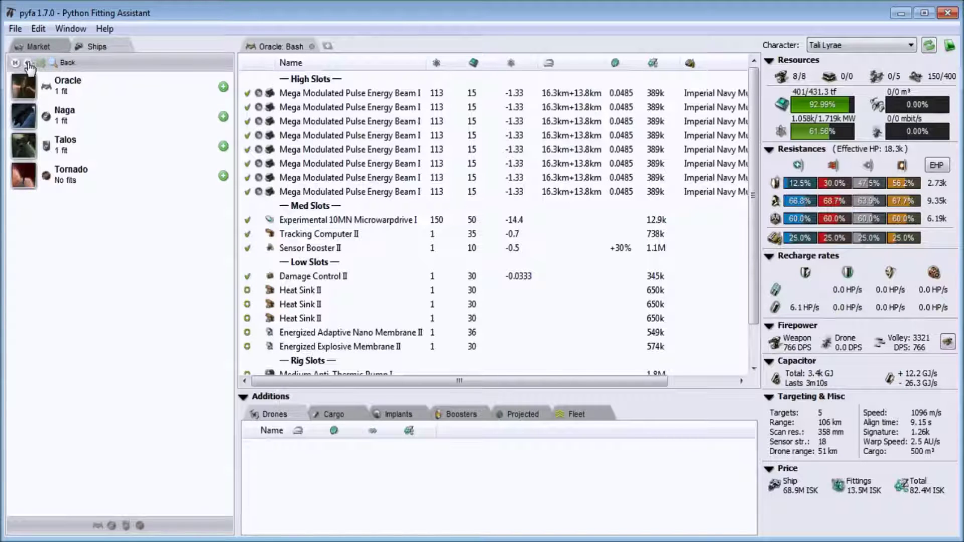
left_click(20, 115)
left_click(22, 86)
left_click(28, 63)
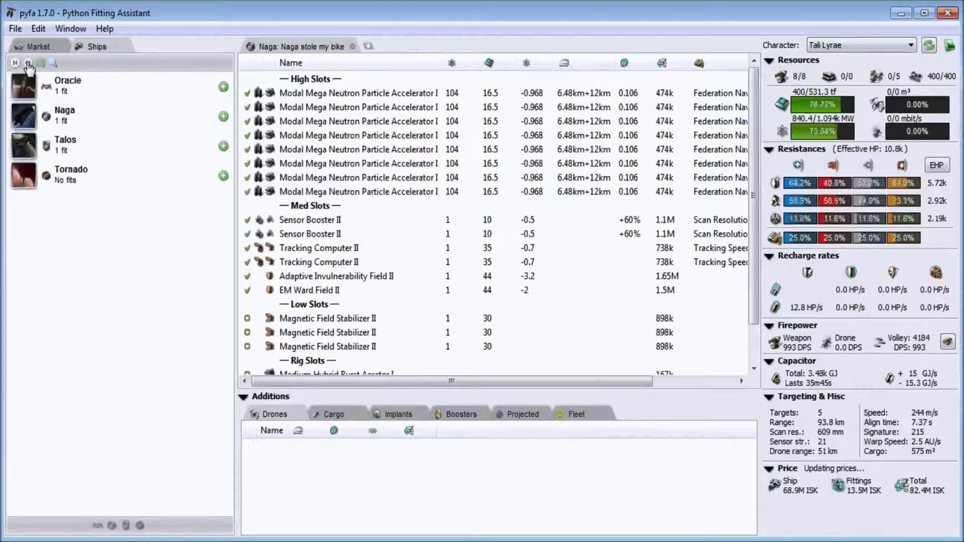
left_click(28, 62)
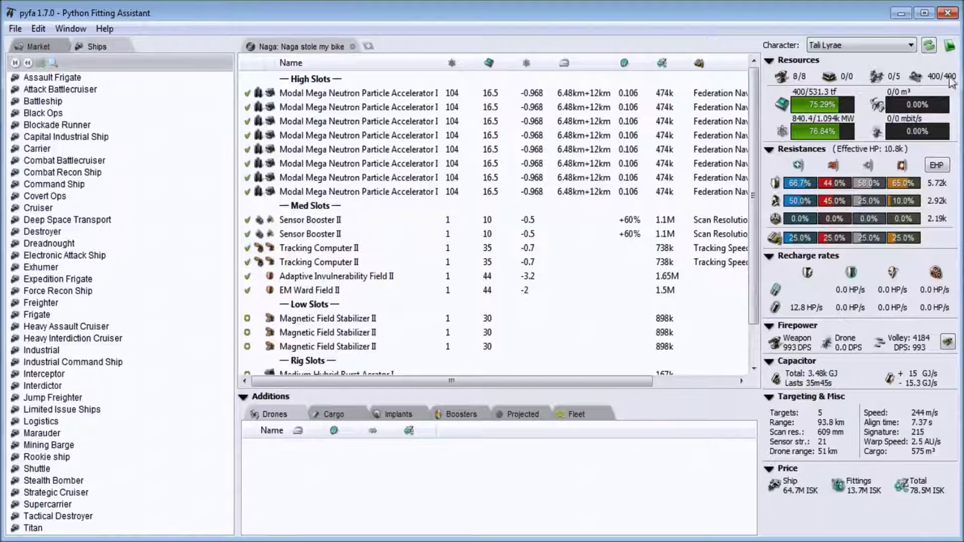
Step: Show the rig market group and remove the fitted Collision Accelerator and Burst Aerator rigs
left_click(316, 305)
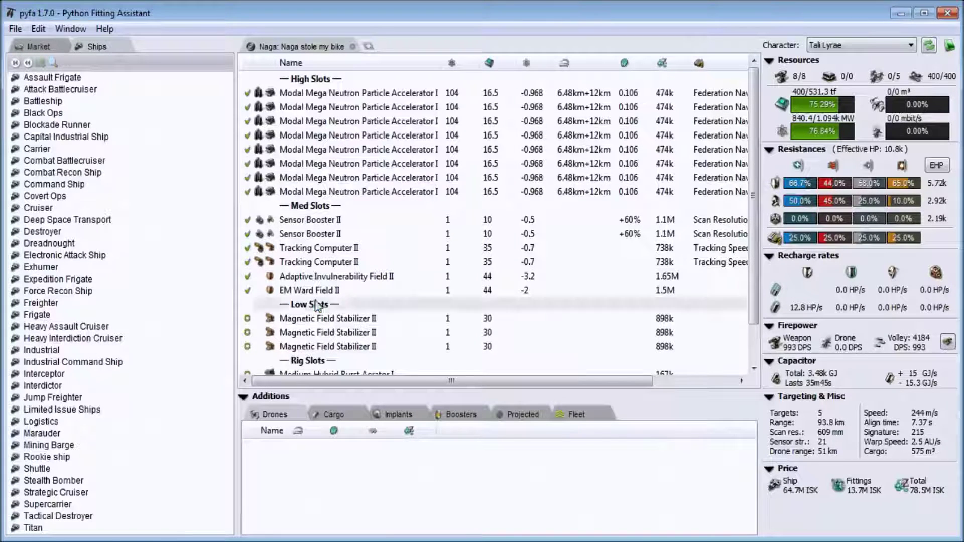
scroll(316, 307, "down", 1)
left_click(352, 347)
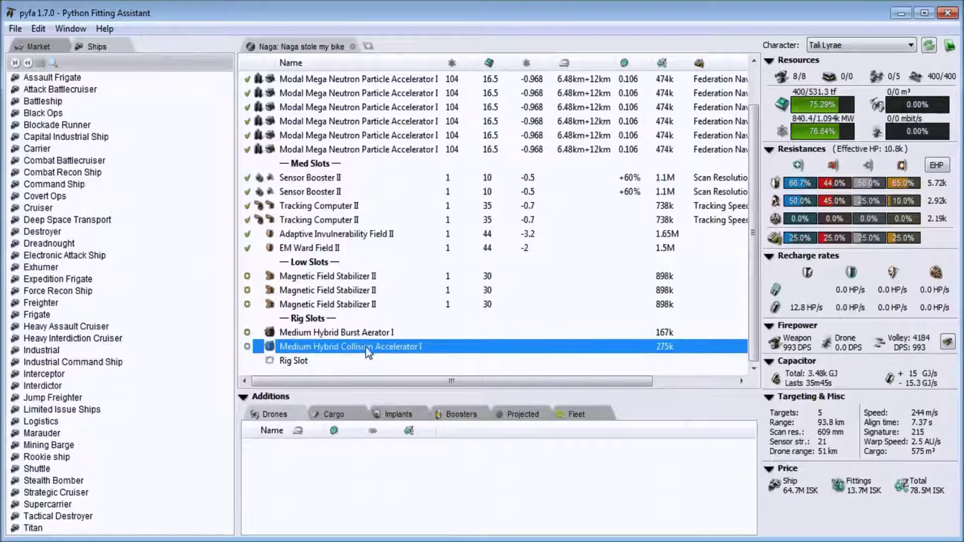
right_click(365, 349)
left_click(422, 399)
double_click(321, 350)
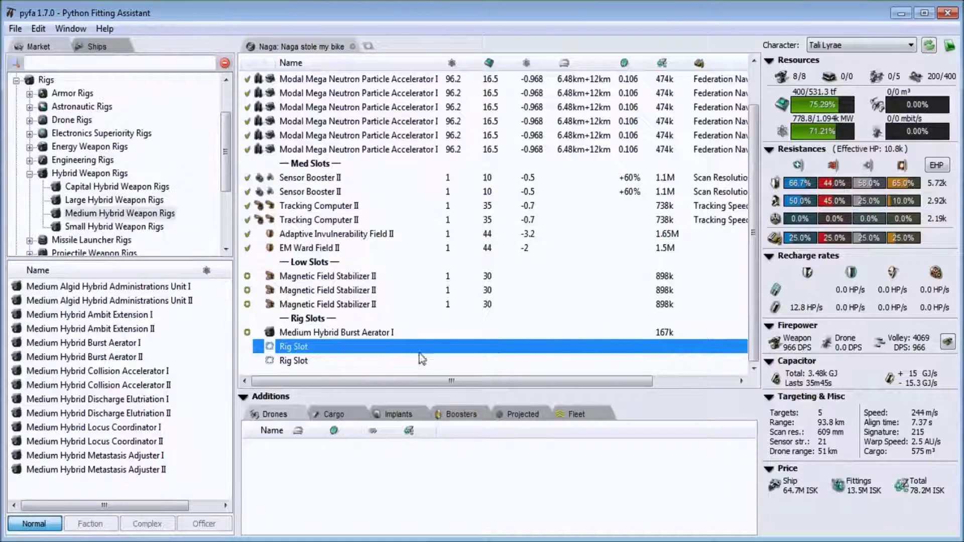
double_click(381, 332)
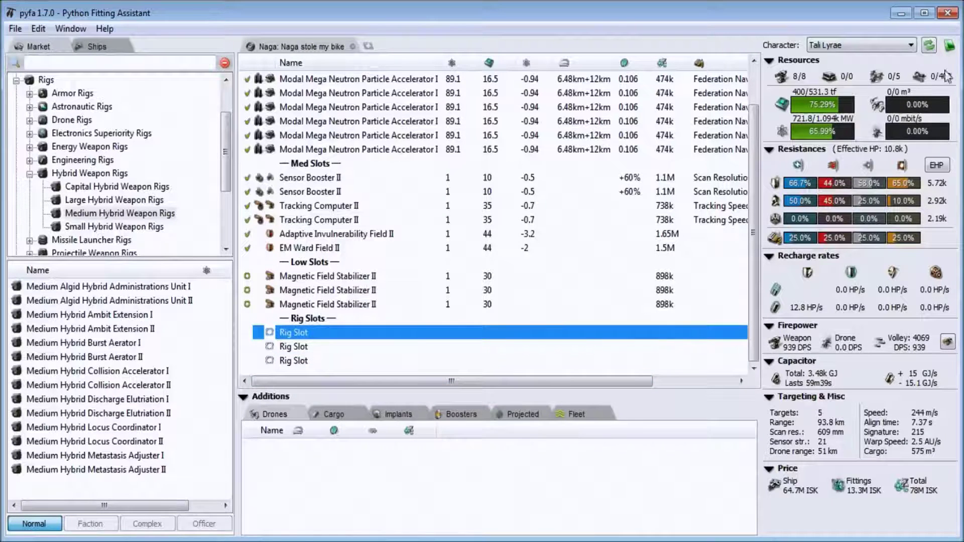
Step: Try an Ambit Extension plus Burst Aerator pair, then two Medium Hybrid Ambit Extension I rigs
double_click(108, 315)
double_click(108, 343)
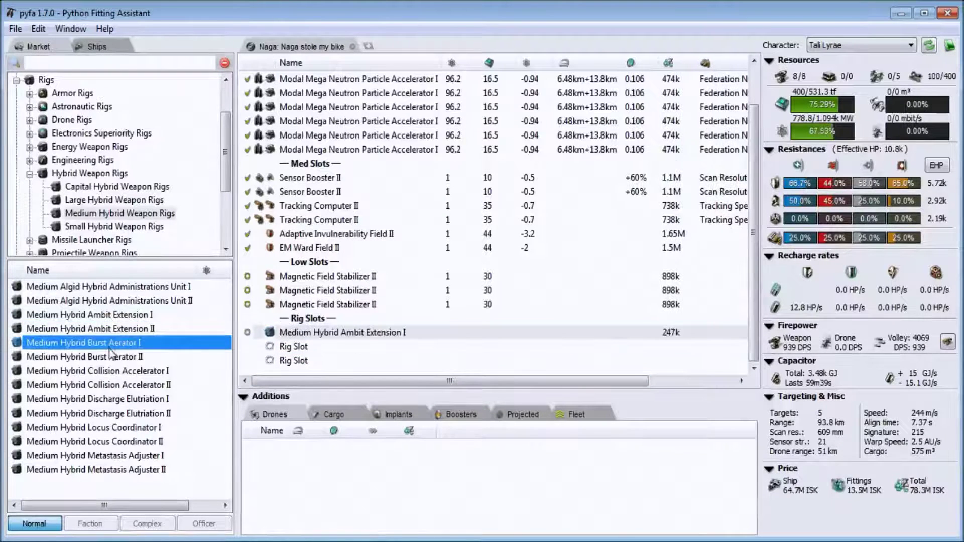
left_click(309, 337)
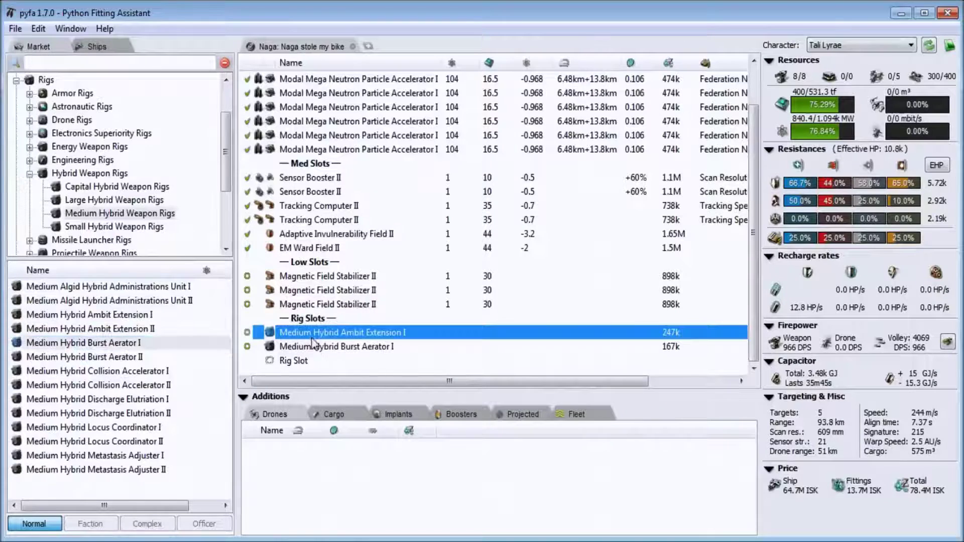
double_click(314, 348)
double_click(309, 332)
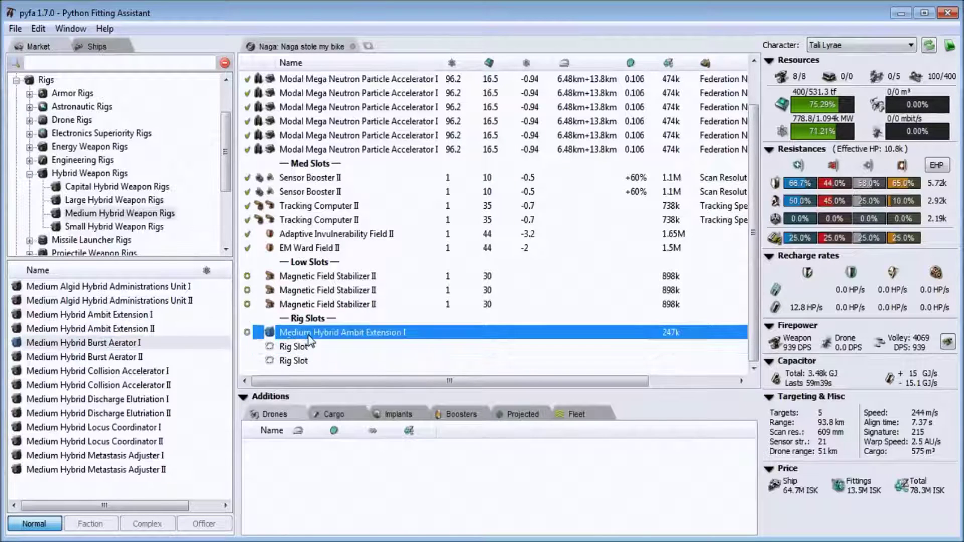
left_click(129, 316)
double_click(129, 316)
double_click(130, 316)
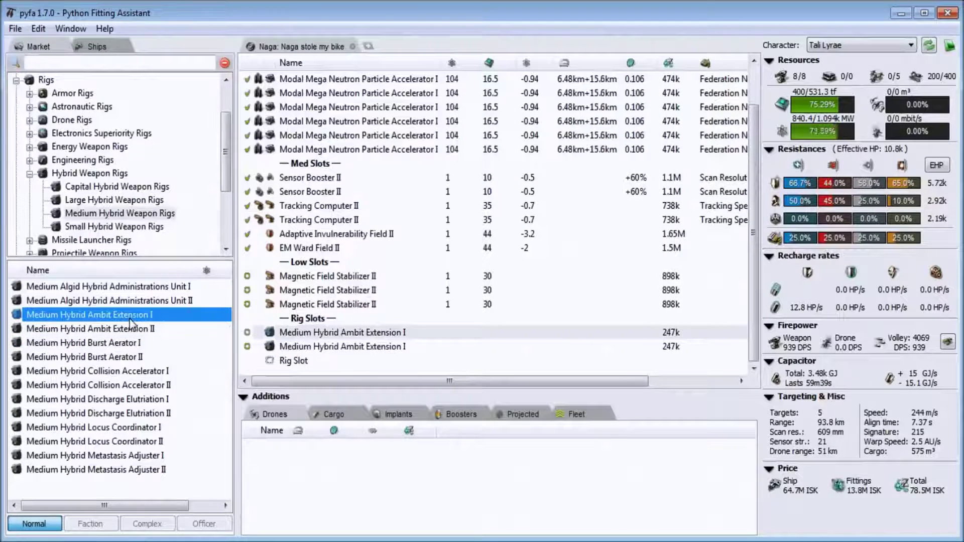
double_click(321, 333)
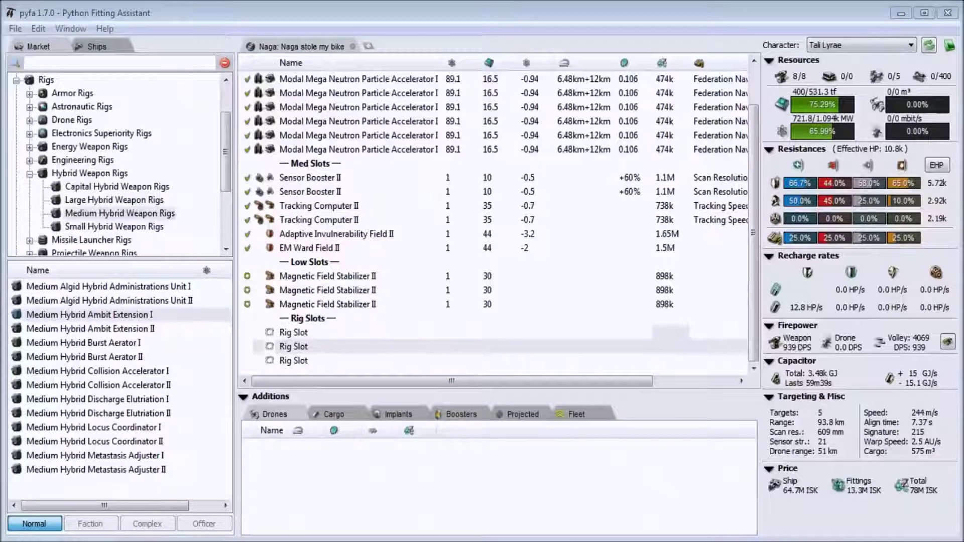
Step: Fit two Medium Hybrid Burst Aerator I rigs, remove both, and collapse the market tree
left_click(136, 342)
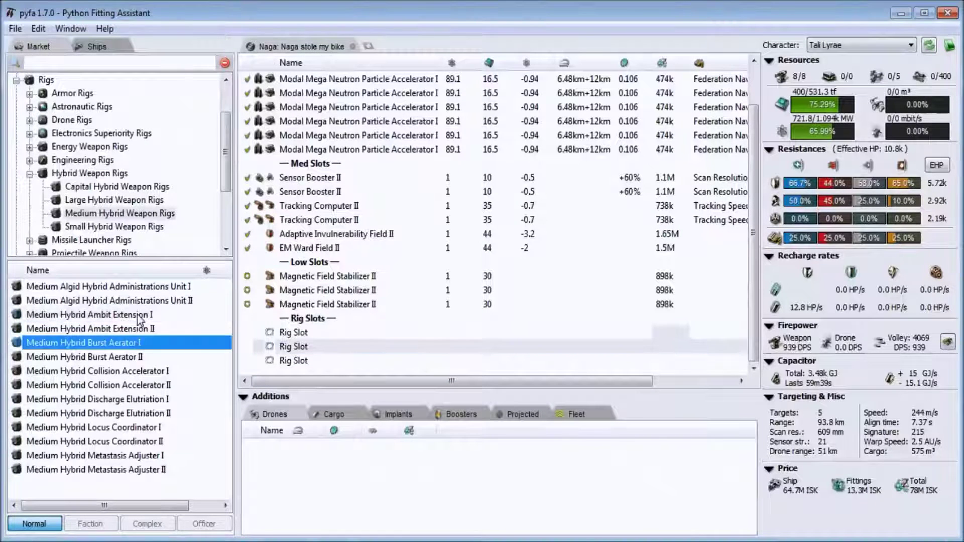
double_click(136, 343)
double_click(135, 343)
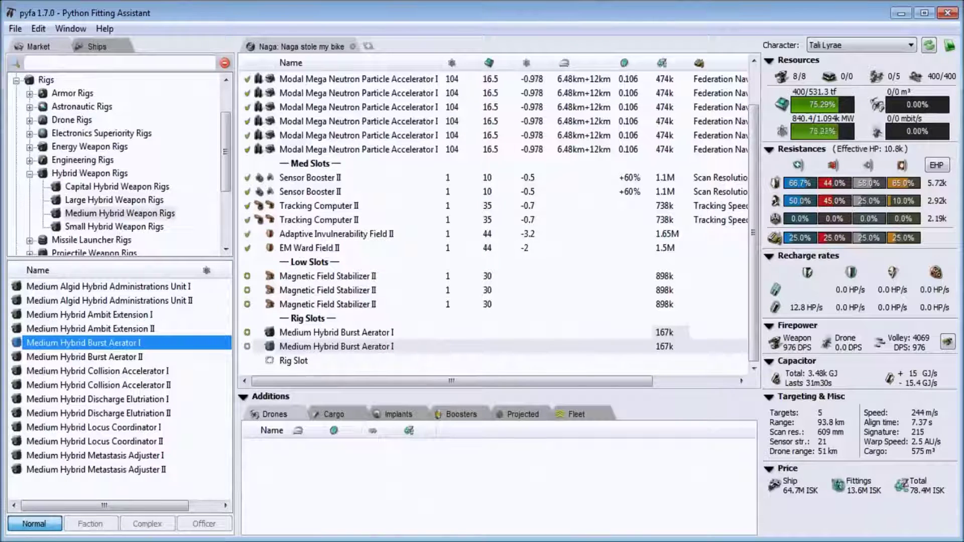
double_click(308, 333)
double_click(311, 346)
left_click(30, 173)
left_click(16, 79)
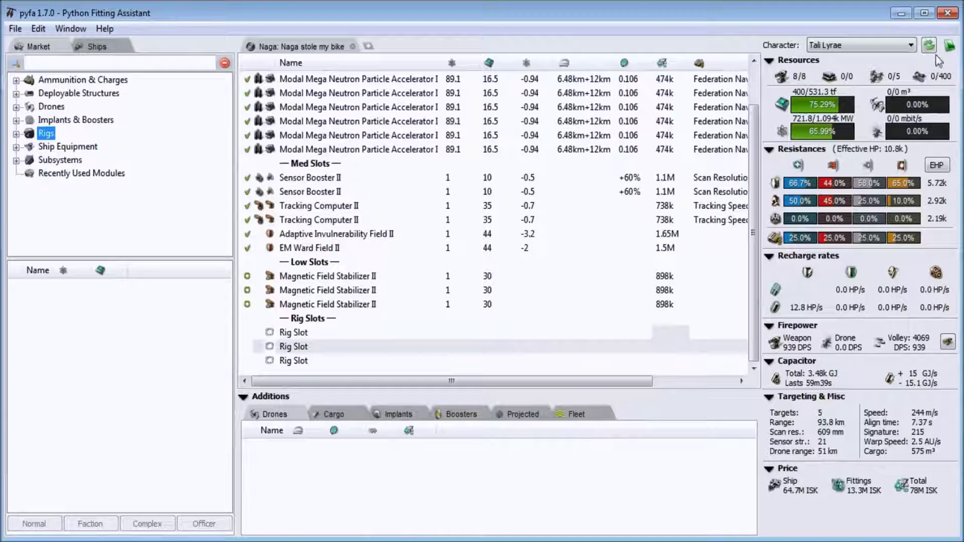
Step: Browse the Force Recon Ship, Carrier and Black Ops groups in the ship browser
left_click(362, 98)
scroll(364, 105, "up", 1)
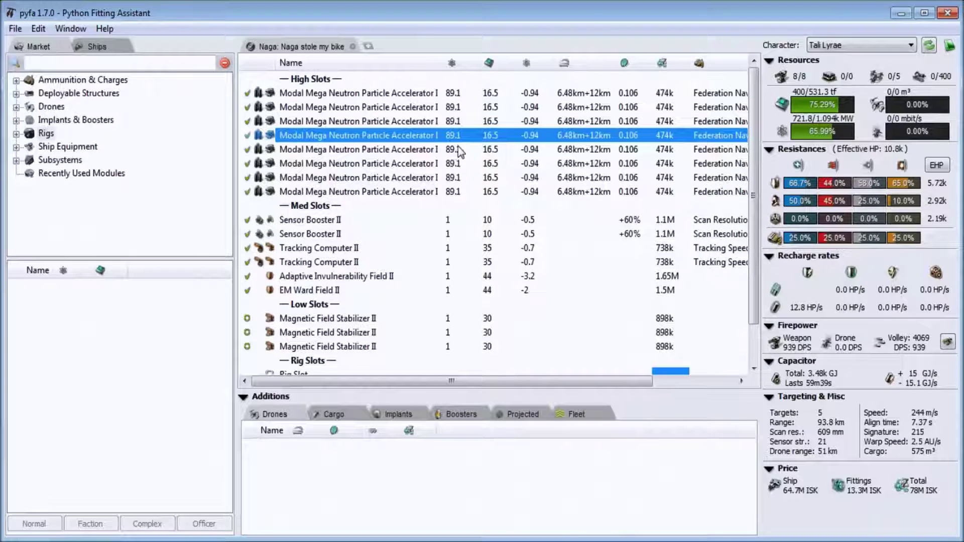
left_click(113, 44)
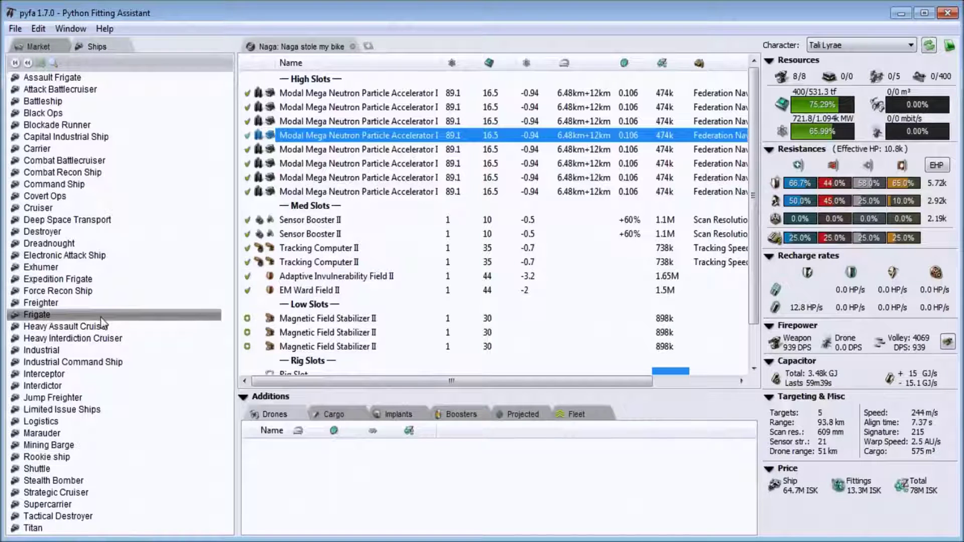
left_click(74, 291)
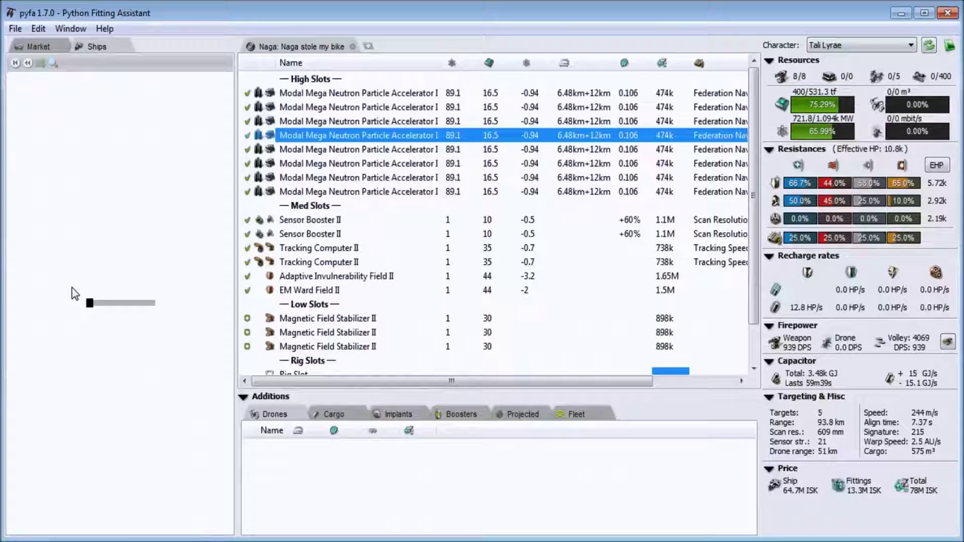
left_click(28, 63)
left_click(92, 98)
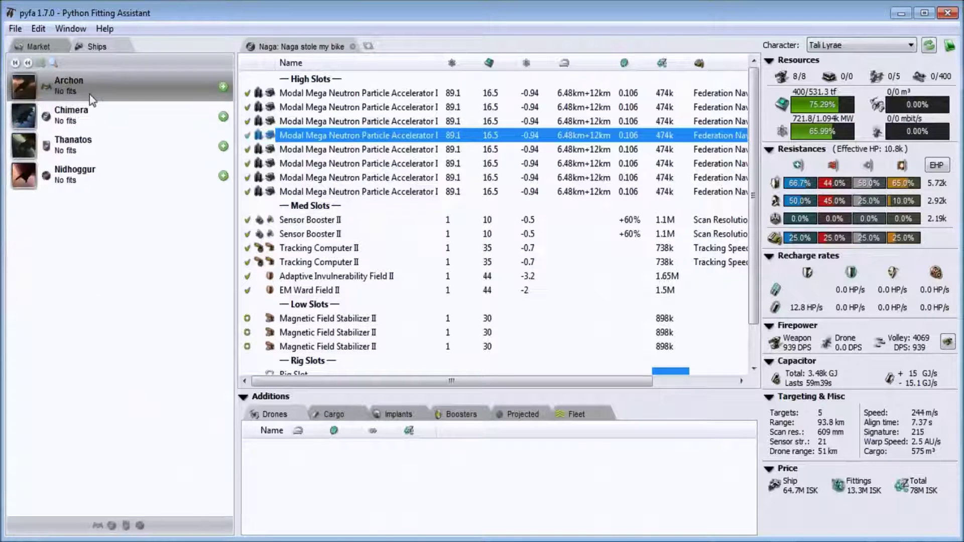
left_click(27, 62)
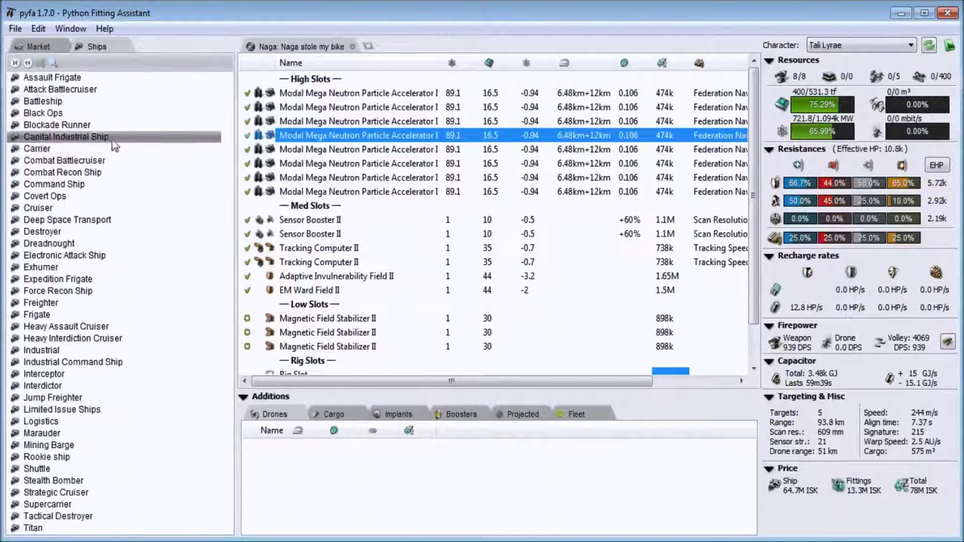
left_click(86, 117)
left_click(27, 63)
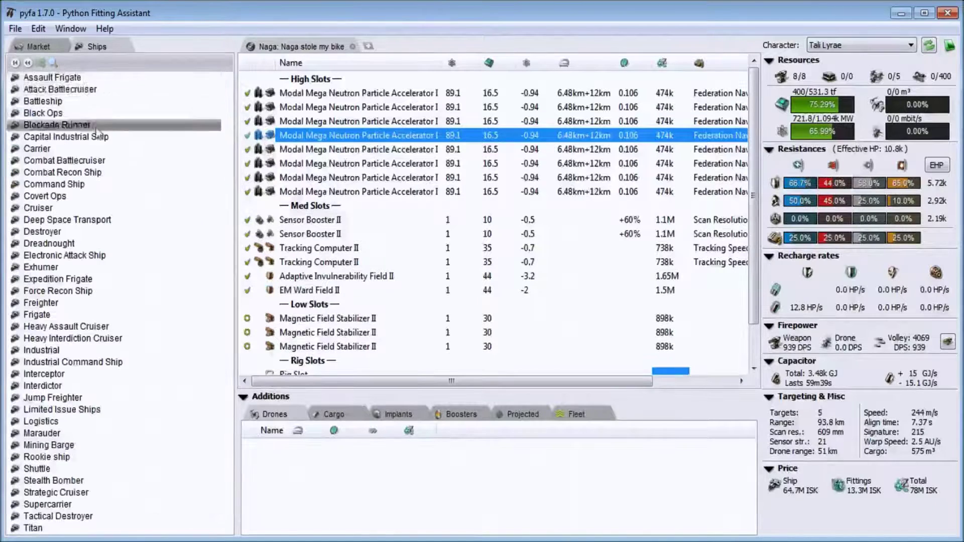
Step: Load the Hawk fit 'Dual Small ASB' from the Assault Frigate group
left_click(70, 79)
left_click(107, 164)
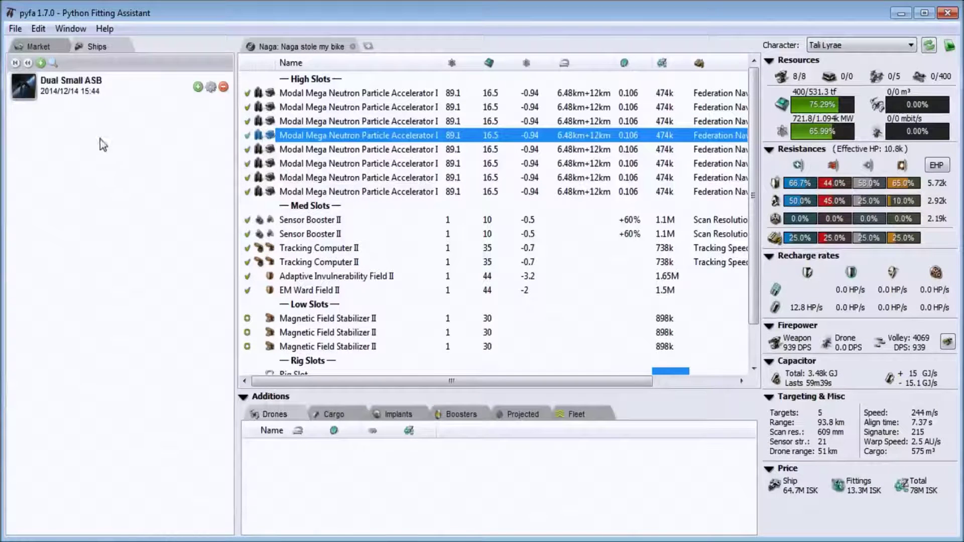
left_click(76, 81)
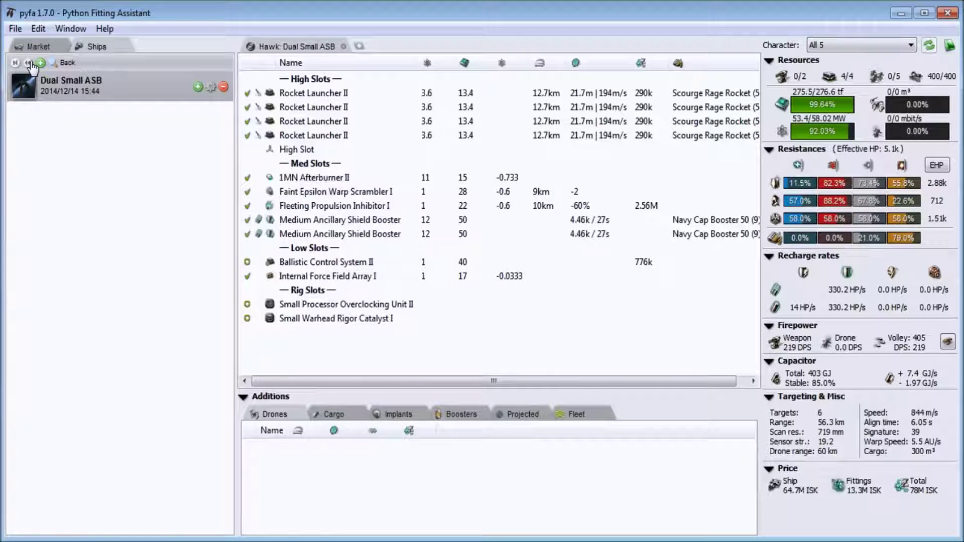
left_click(884, 45)
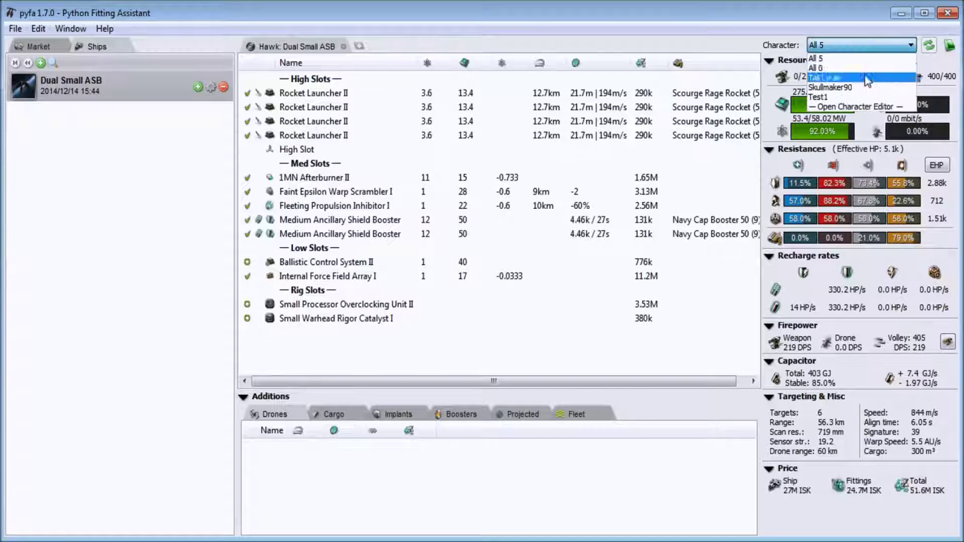
Step: Switch the character from All 5 to the trained pilot, dropping Hawk DPS from 219 to 179
left_click(884, 76)
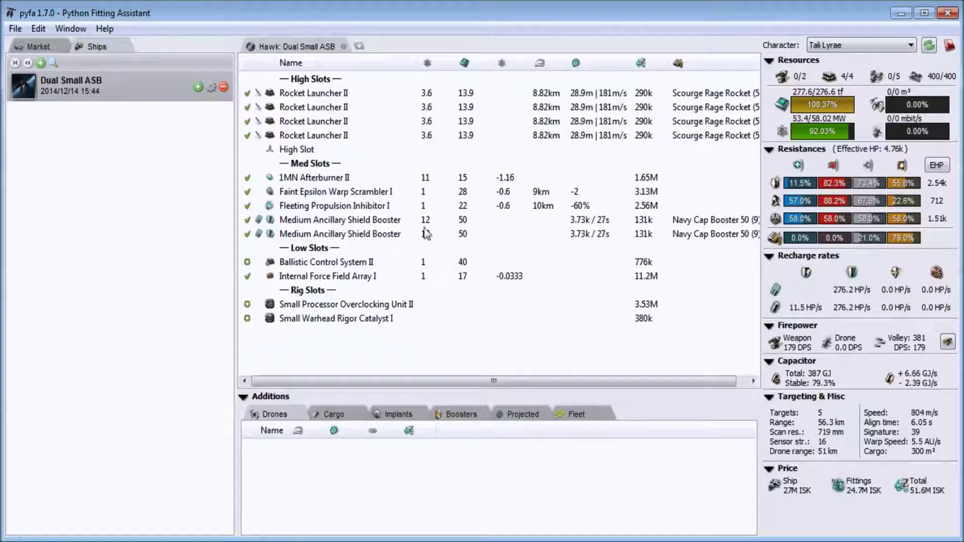
left_click(364, 233)
left_click(365, 220)
left_click(366, 233)
left_click(365, 219)
left_click(367, 234)
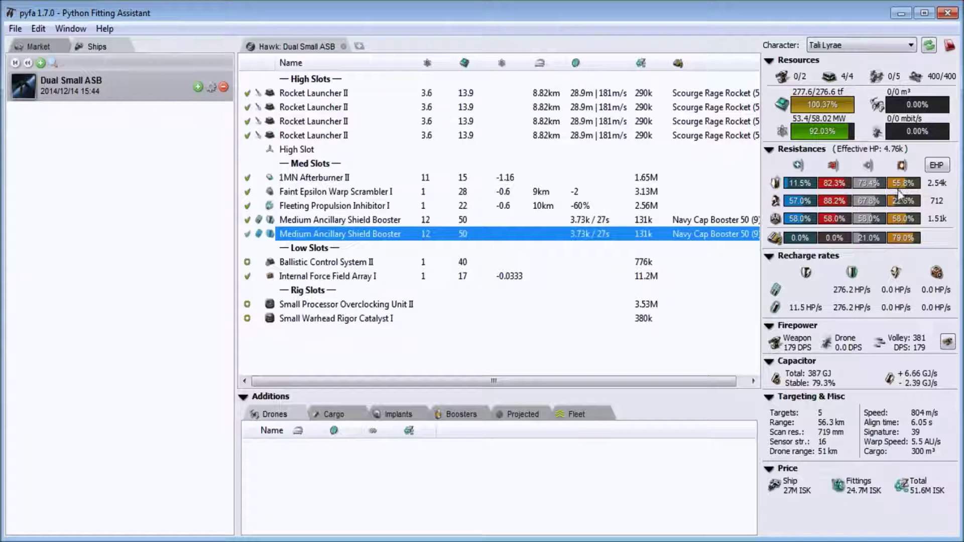
Step: Set the incoming damage pattern for resistances to Barrage
right_click(890, 243)
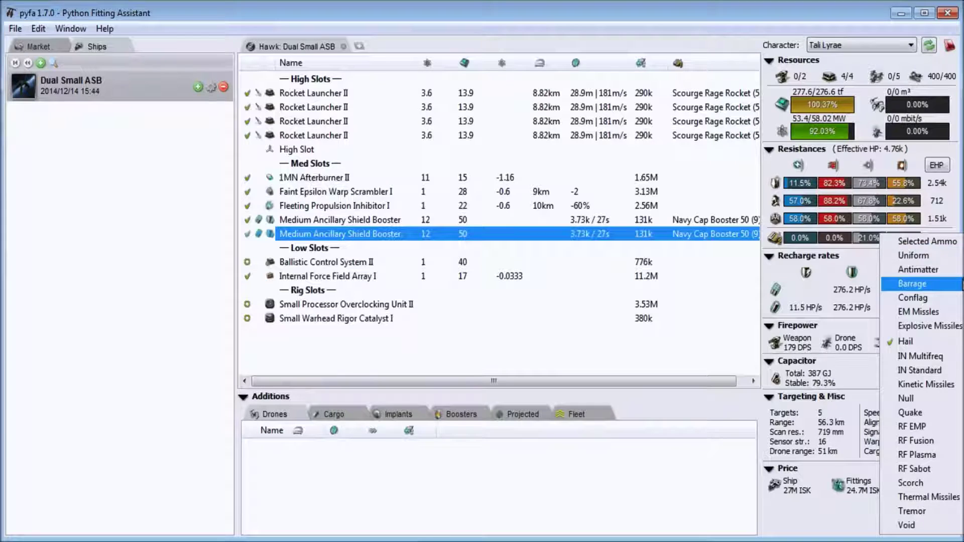
left_click(958, 284)
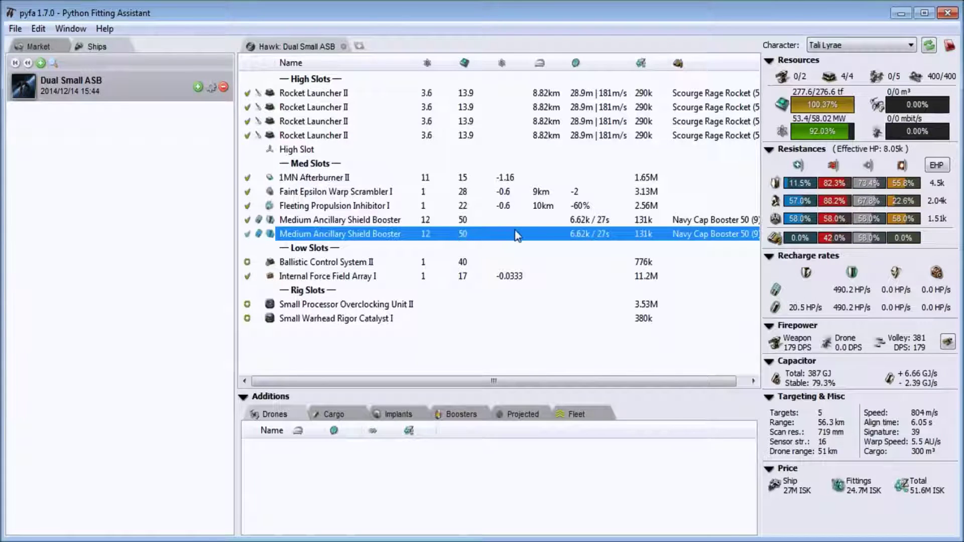
left_click(348, 219)
left_click(346, 233)
Step: Unload the charge from the first Medium Ancillary Shield Booster
right_click(363, 221)
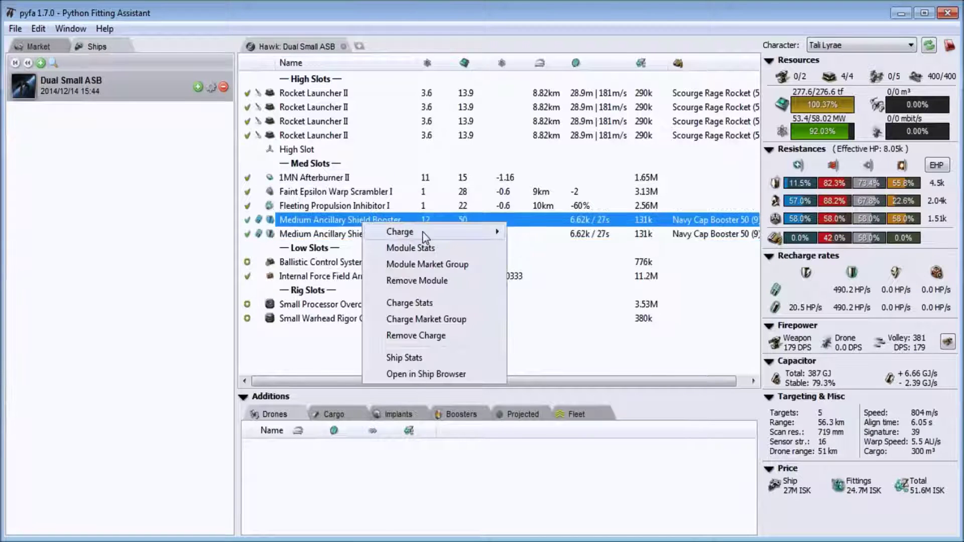
mouse_move(424, 233)
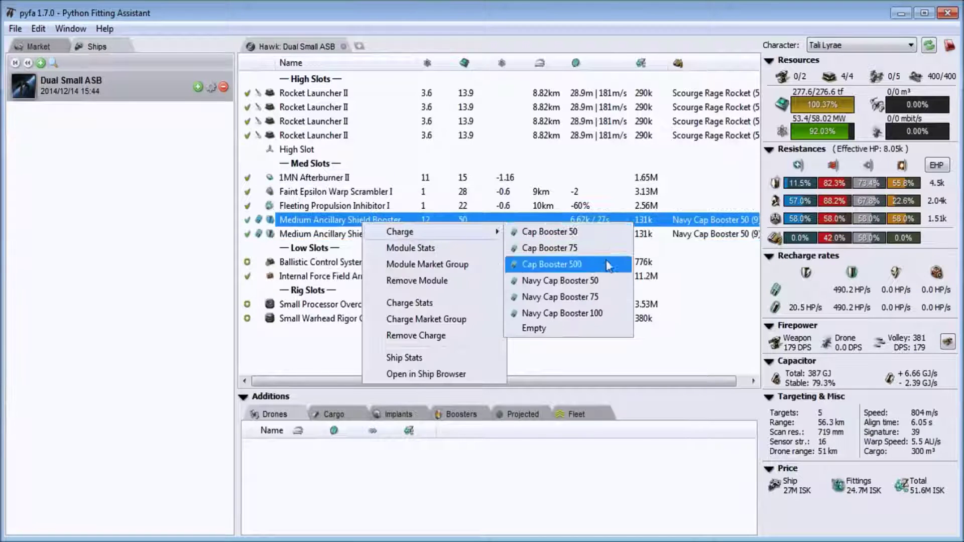
left_click(566, 330)
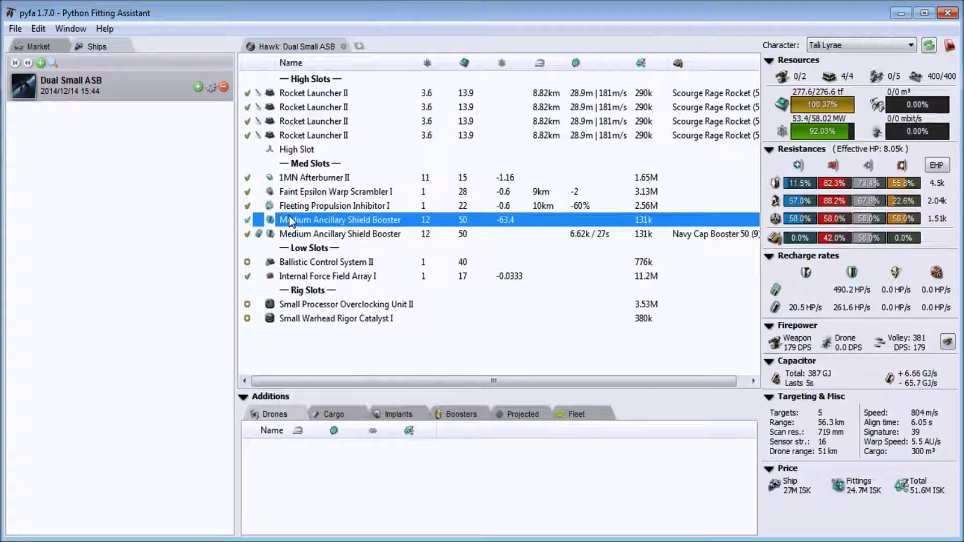
Step: Load Navy Cap Booster 50 into that shield booster, making the capacitor stable at 79.3%
right_click(345, 223)
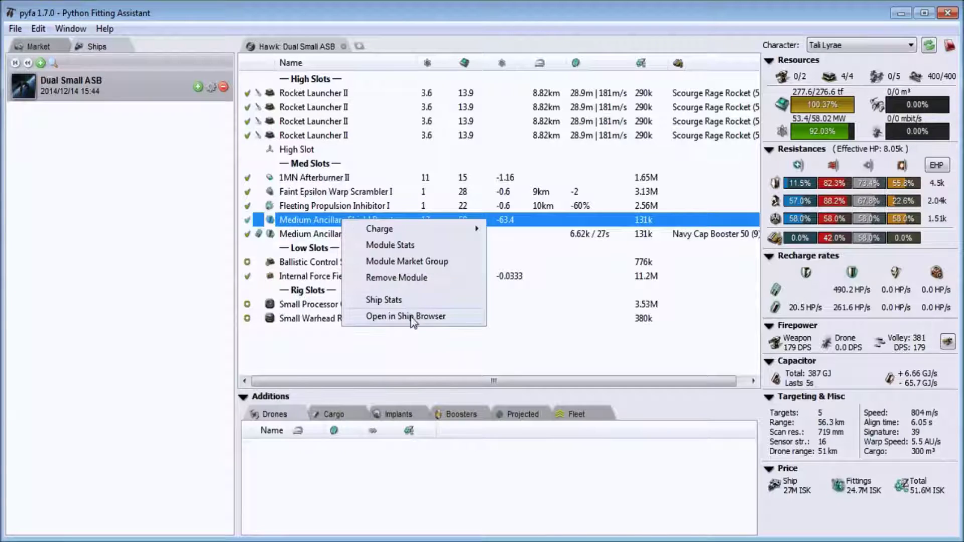
left_click(864, 307)
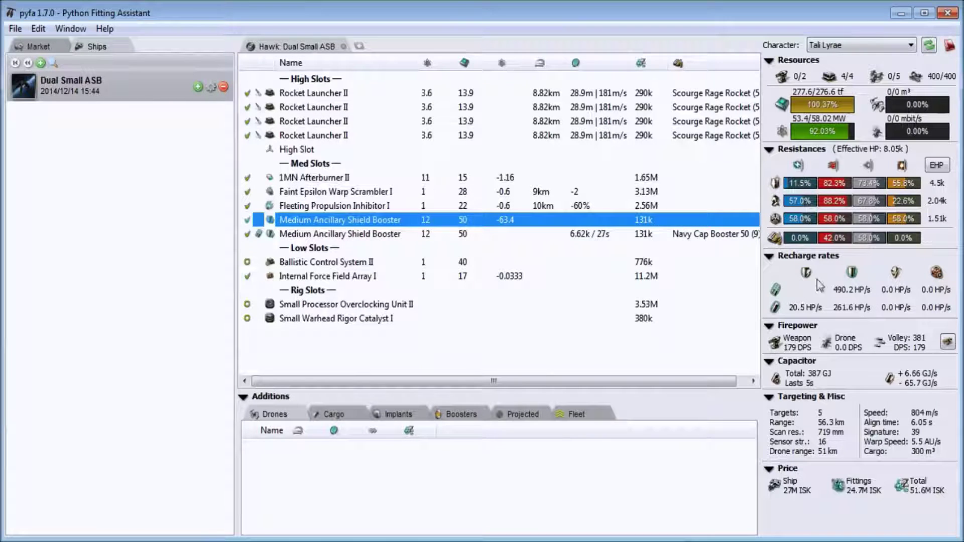
right_click(334, 219)
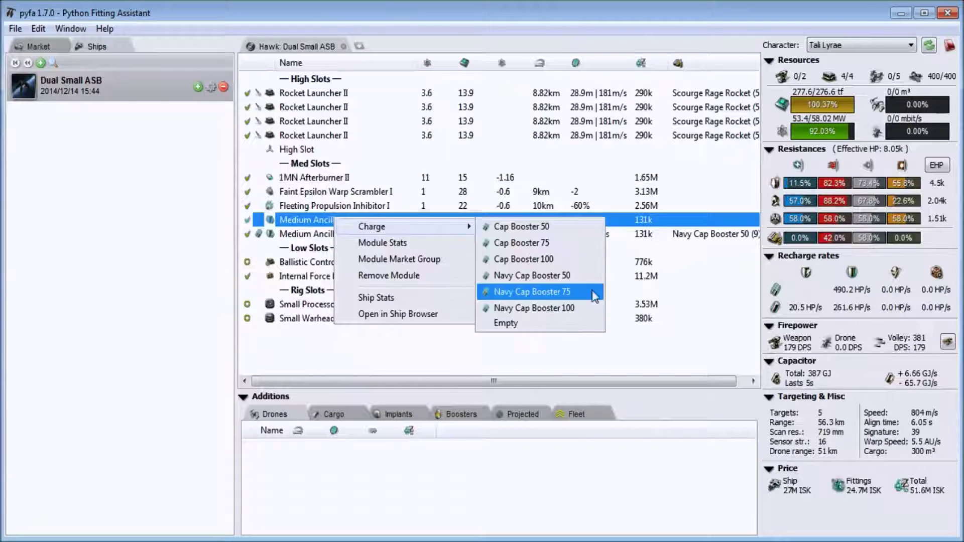
left_click(577, 269)
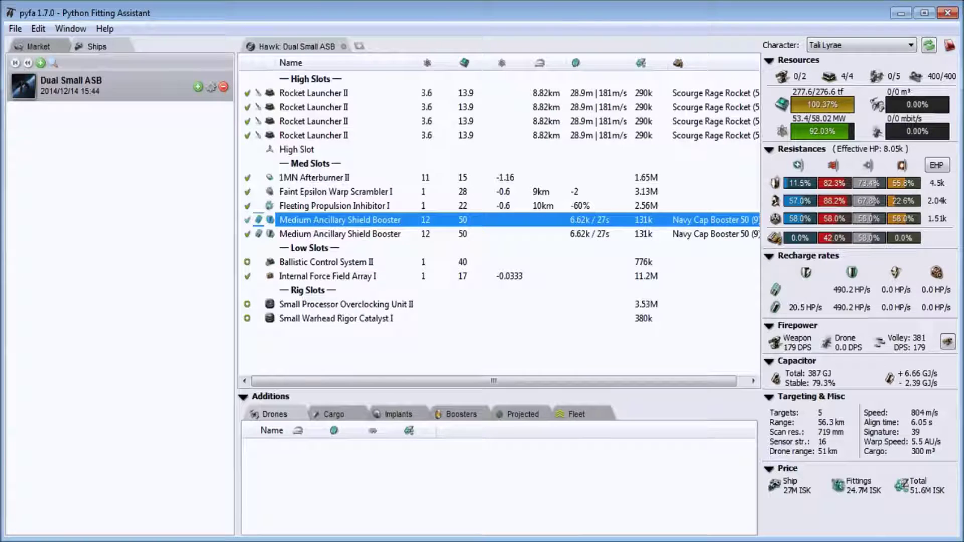
key("alt+Tab")
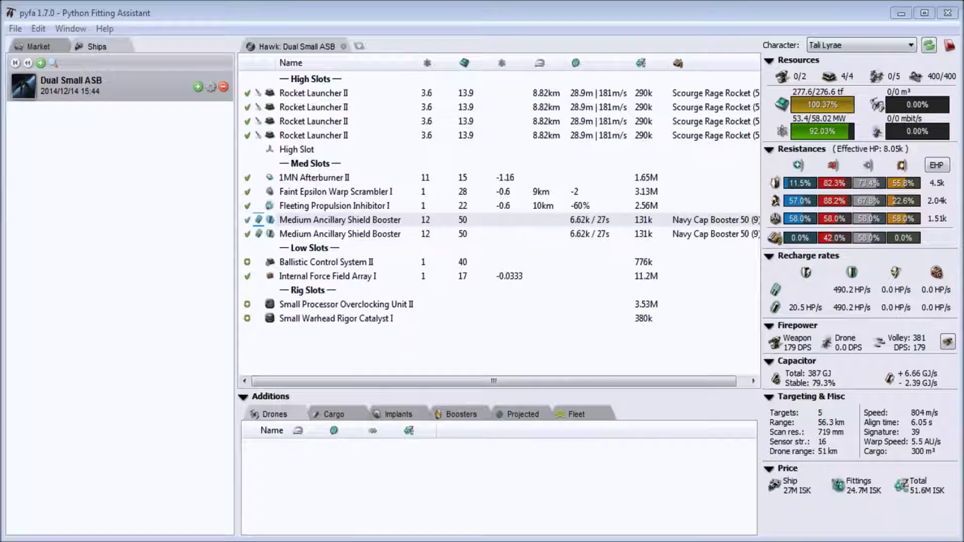
Step: Show the market tree and expand Ship Equipment, collapsing Missile Launchers and Turrets & Bays
left_click(42, 40)
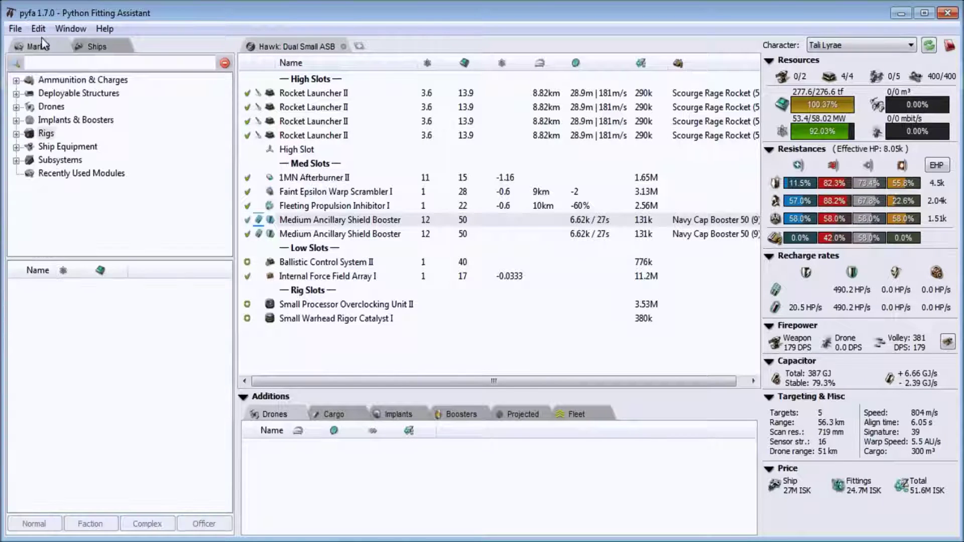
left_click(17, 134)
left_click(17, 80)
left_click(17, 146)
scroll(61, 148, "down", 4)
scroll(68, 158, "up", 1)
left_click(43, 199)
left_click(29, 134)
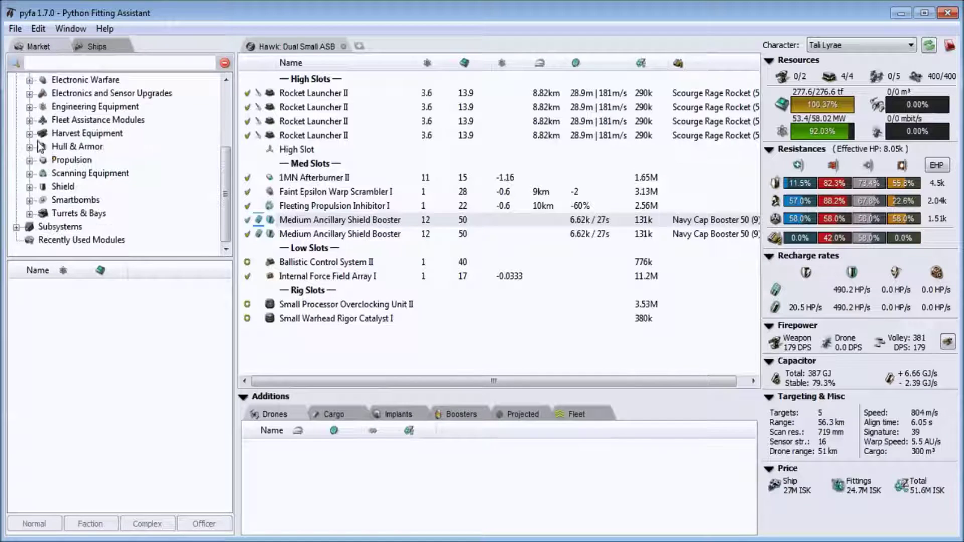
scroll(50, 176, "up", 1)
scroll(55, 200, "down", 1)
Step: Browse Ship Equipment categories and Engineering Equipment's Destabilizer, Vampire and Capacitor Booster groups
left_click(75, 173)
left_click(70, 160)
left_click(71, 133)
left_click(70, 107)
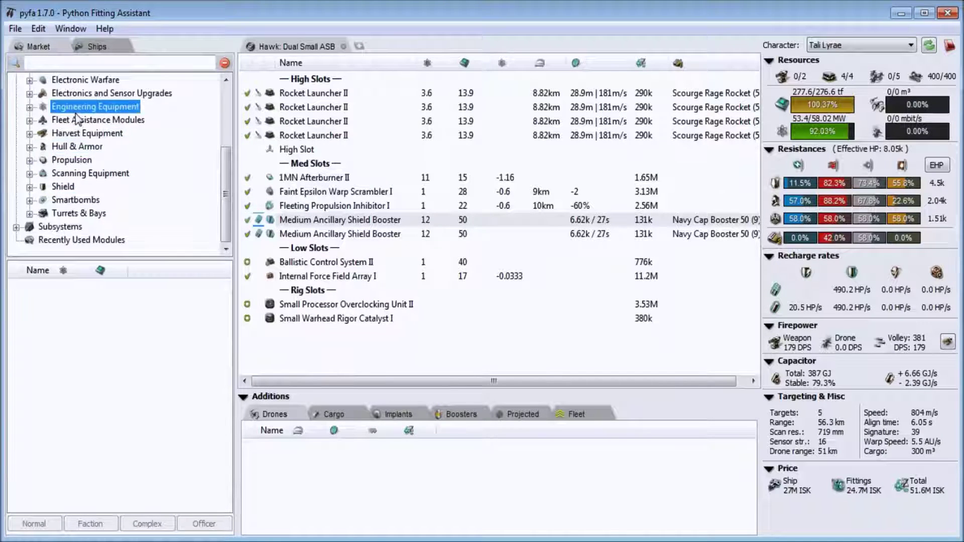
scroll(73, 107, "up", 2)
left_click(30, 186)
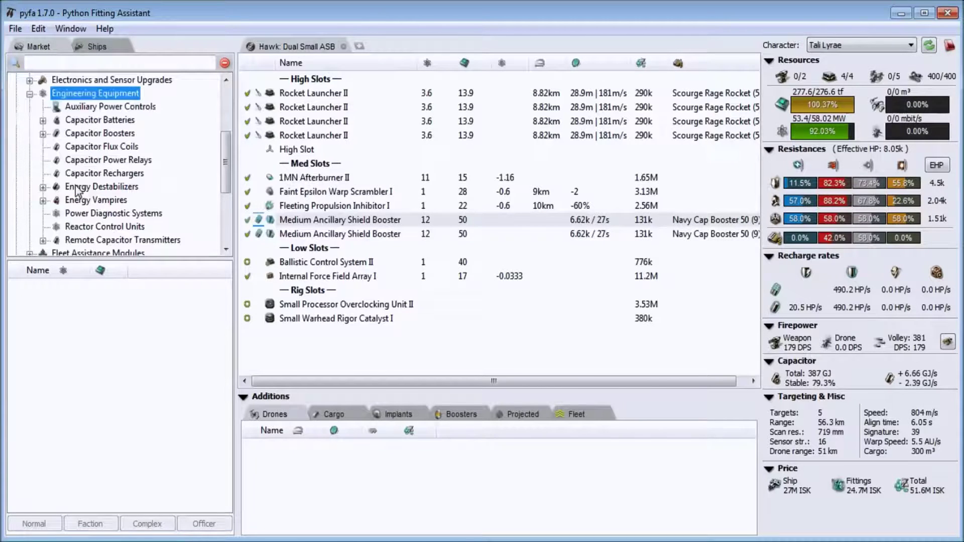
left_click(103, 186)
left_click(98, 199)
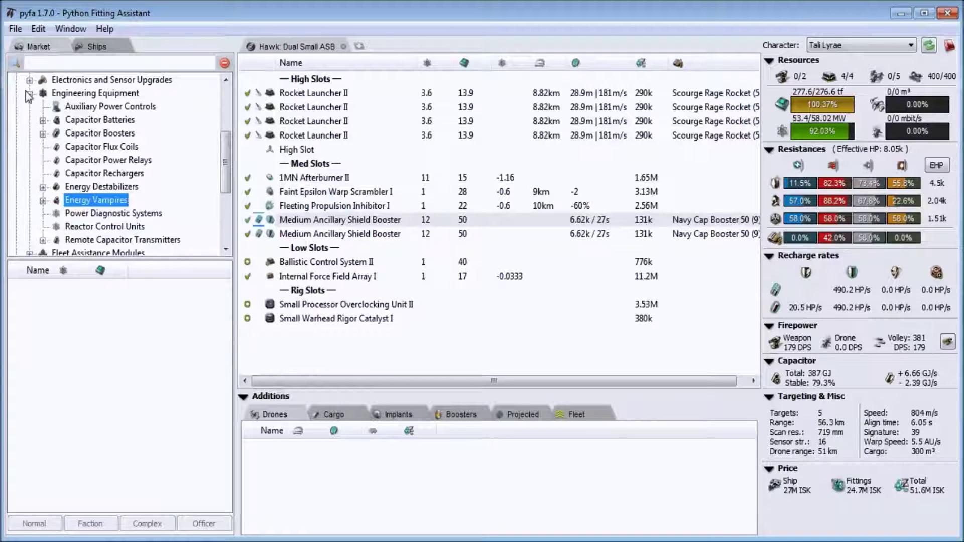
left_click(100, 134)
scroll(37, 103, "down", 1)
left_click(30, 93)
left_click(16, 120)
Step: Glance through Rigs, then expand the Implants & Boosters category
left_click(16, 133)
scroll(20, 93, "down", 2)
scroll(22, 126, "up", 3)
left_click(16, 133)
left_click(16, 120)
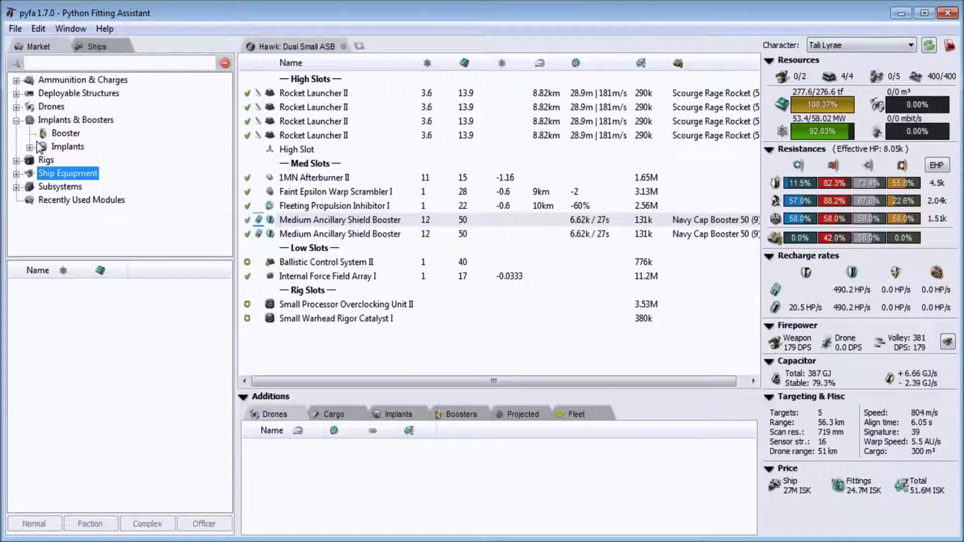
Step: Find Genolution Core Augmentation CA-1 under Implants > Attribute Enhancers > Implant Slot 01
left_click(30, 146)
left_click(43, 160)
left_click(106, 173)
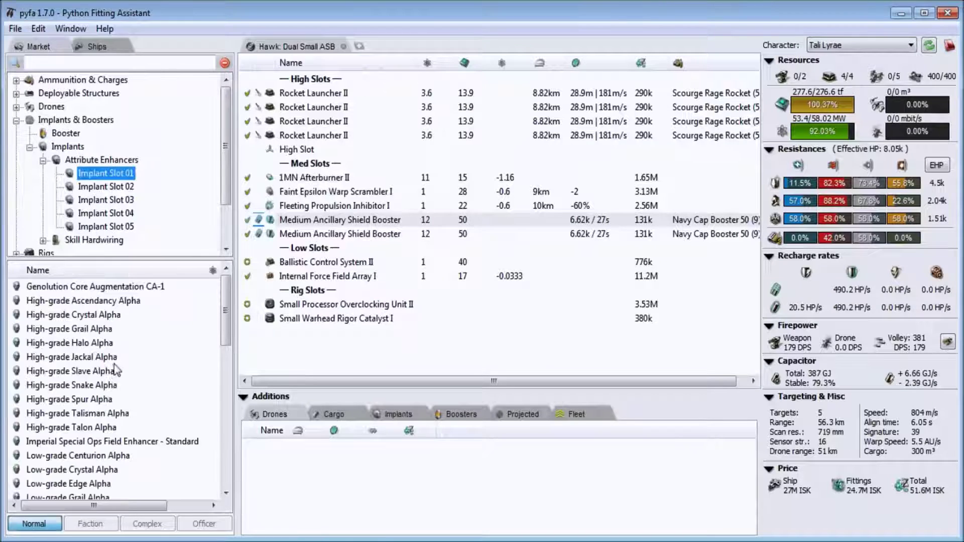
left_click(140, 288)
Step: Review the fitted implants: CA-1, CA-2 and Zainou CPU Management
left_click(394, 414)
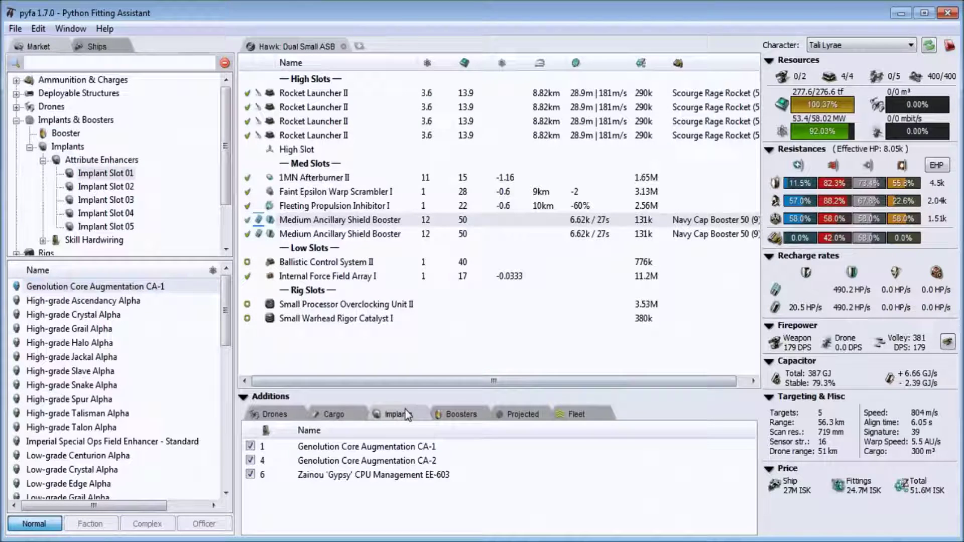
left_click(370, 447)
left_click(365, 461)
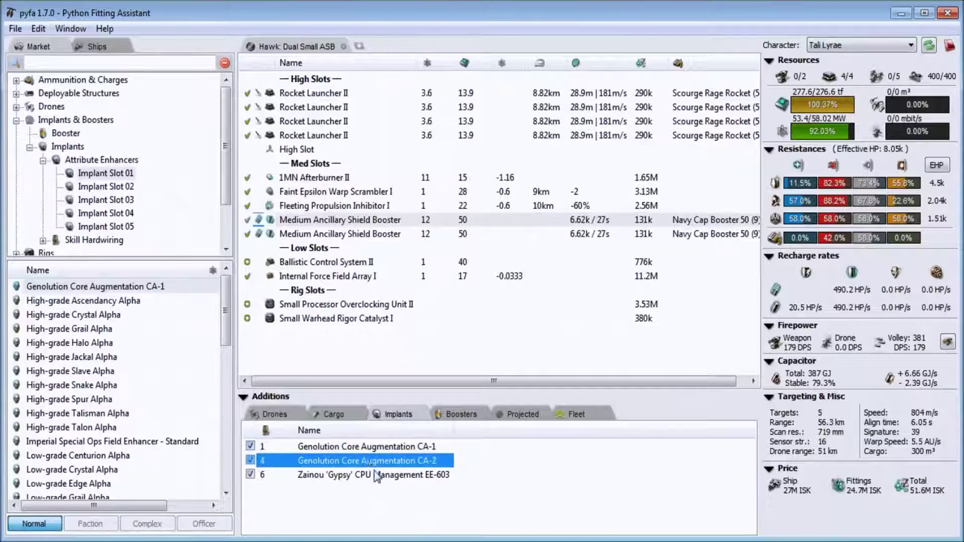
left_click(377, 474)
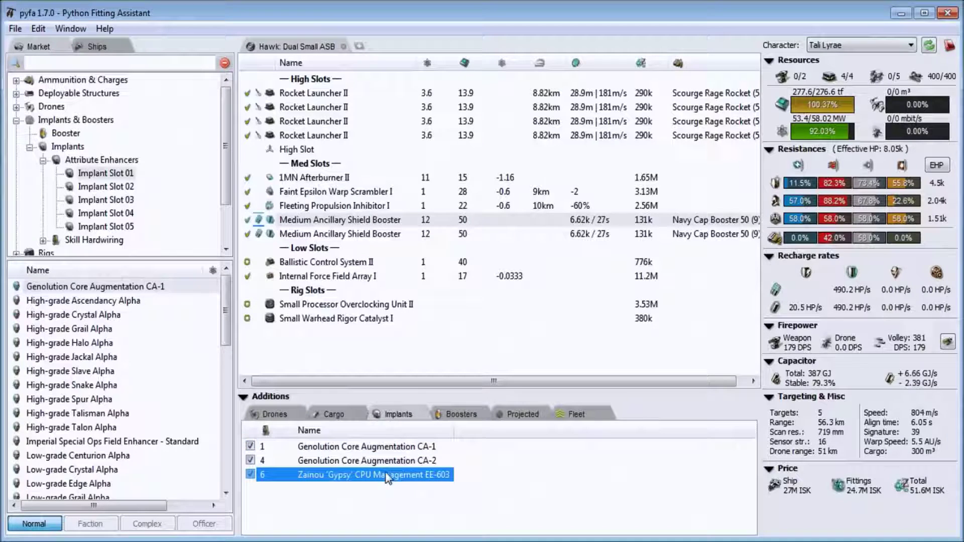
left_click(368, 446)
left_click(369, 460)
left_click(372, 475)
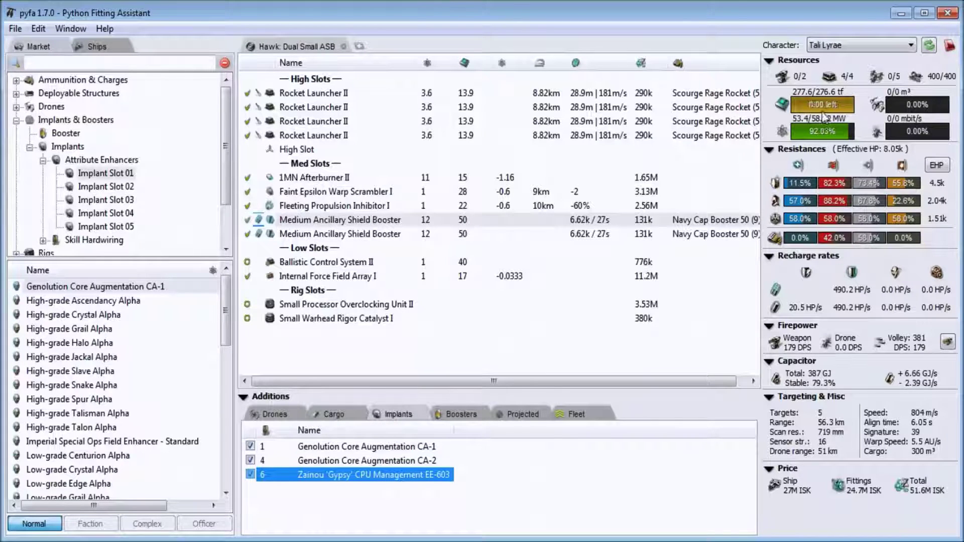
Step: Remove the CA-1 implant, re-add it from the market, and hide the additions area
double_click(342, 446)
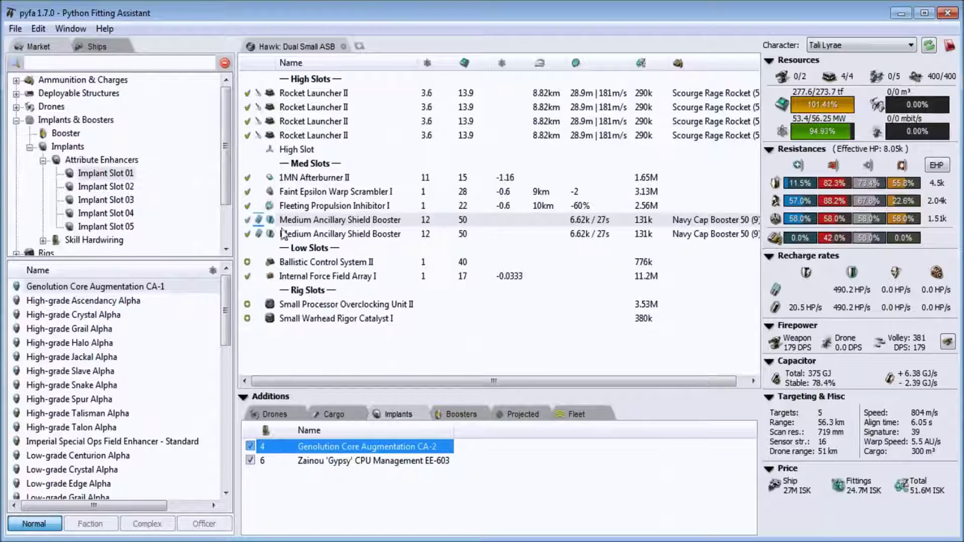
double_click(165, 294)
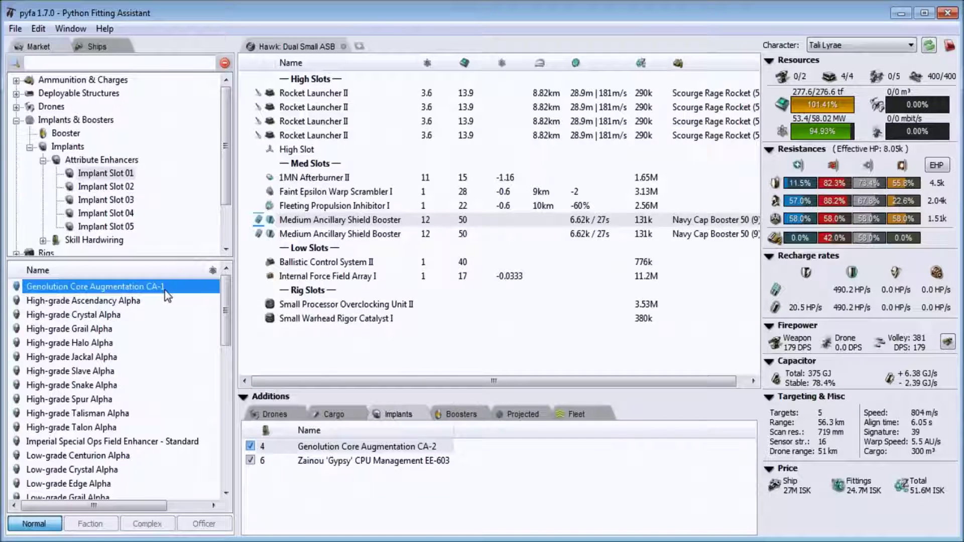
left_click(478, 398)
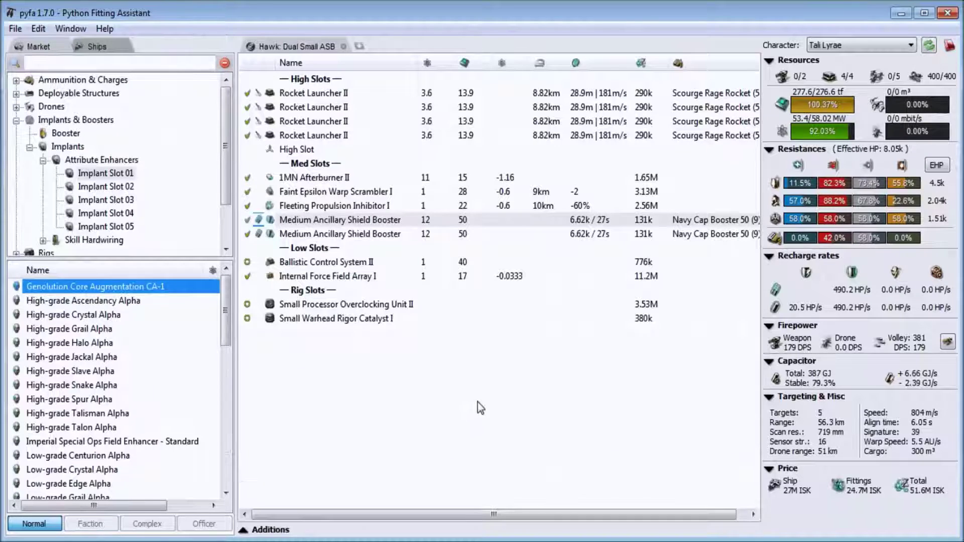
Step: Show the fit's boosters and browse the market's Crash and Blue Pill boosters
left_click(495, 529)
left_click(458, 414)
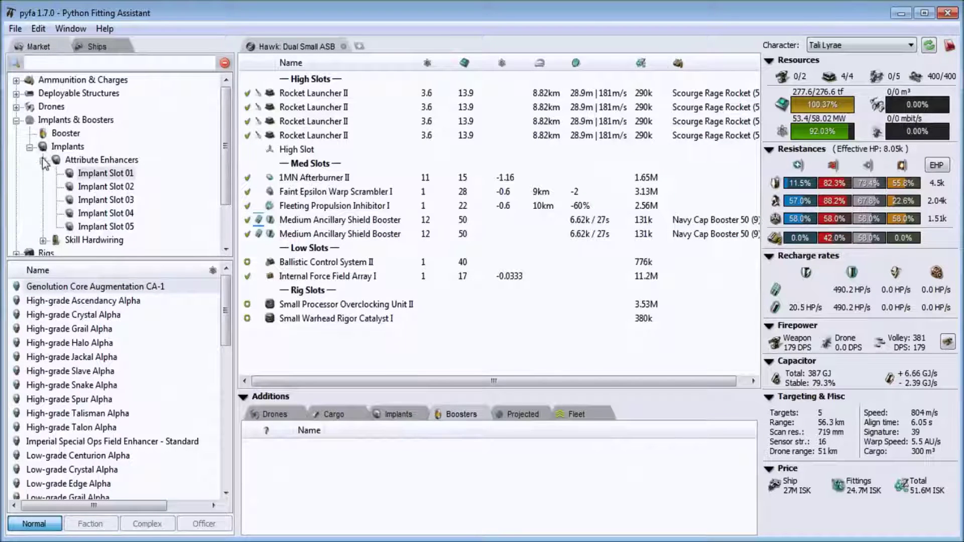
left_click(63, 133)
left_click(103, 315)
left_click(100, 301)
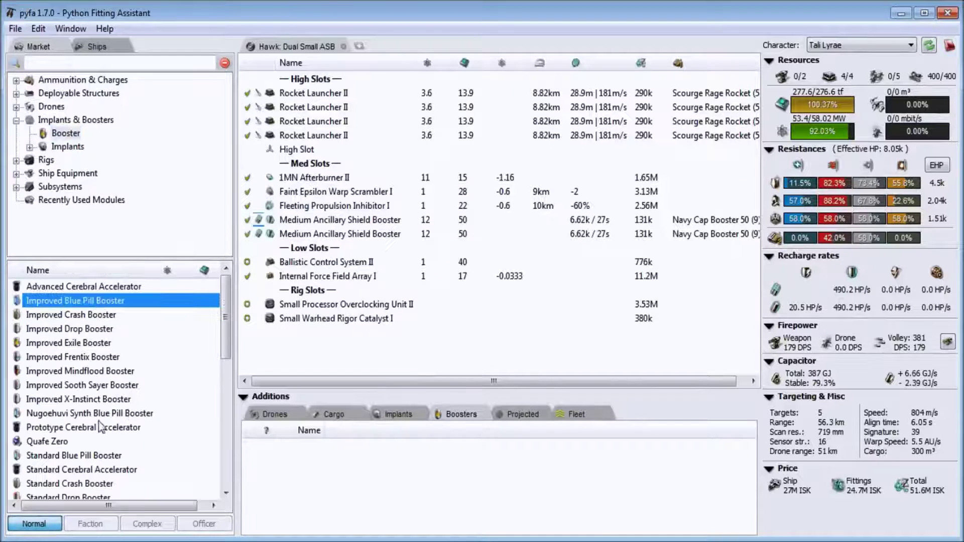
left_click(99, 483)
scroll(99, 483, "down", 3)
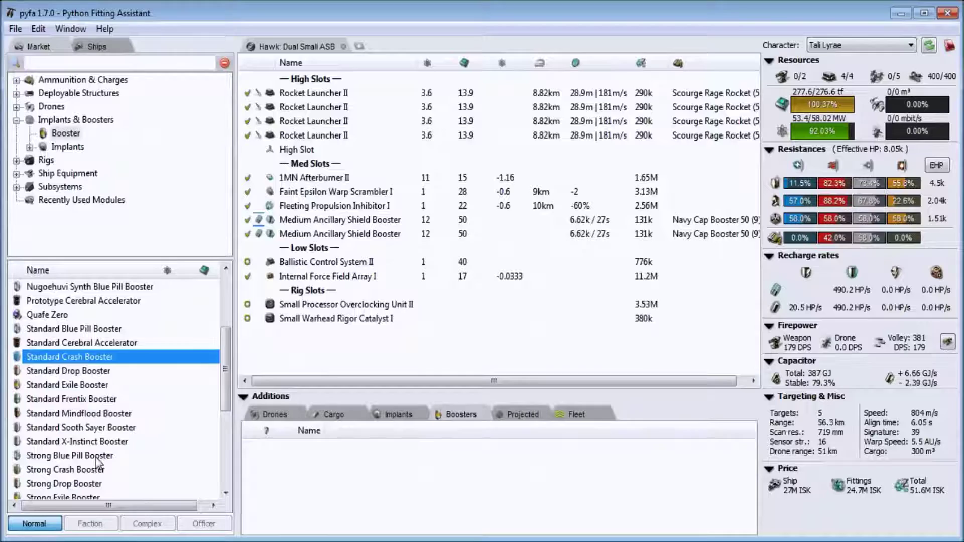
left_click(95, 456)
Step: Add the Standard Blue Pill Booster, remove it, then add it back
double_click(88, 330)
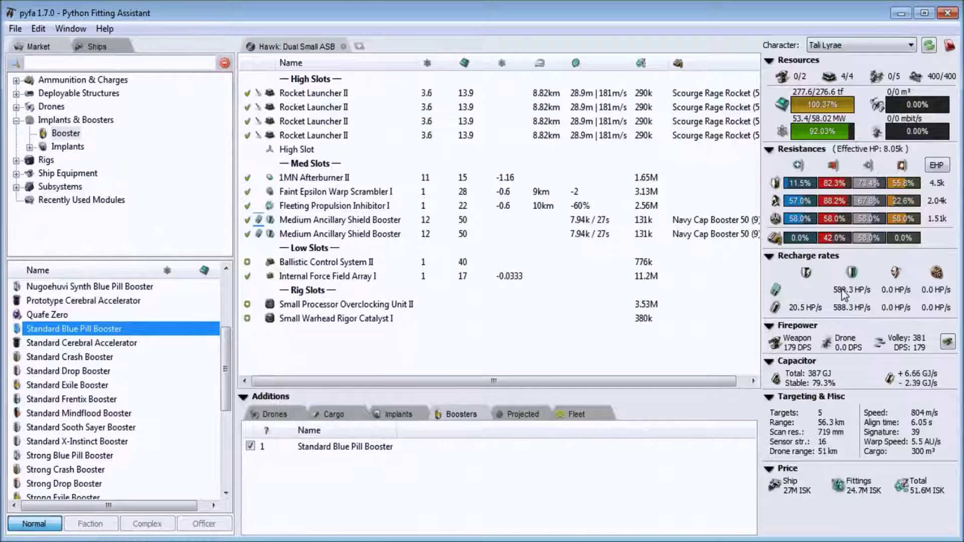
double_click(347, 447)
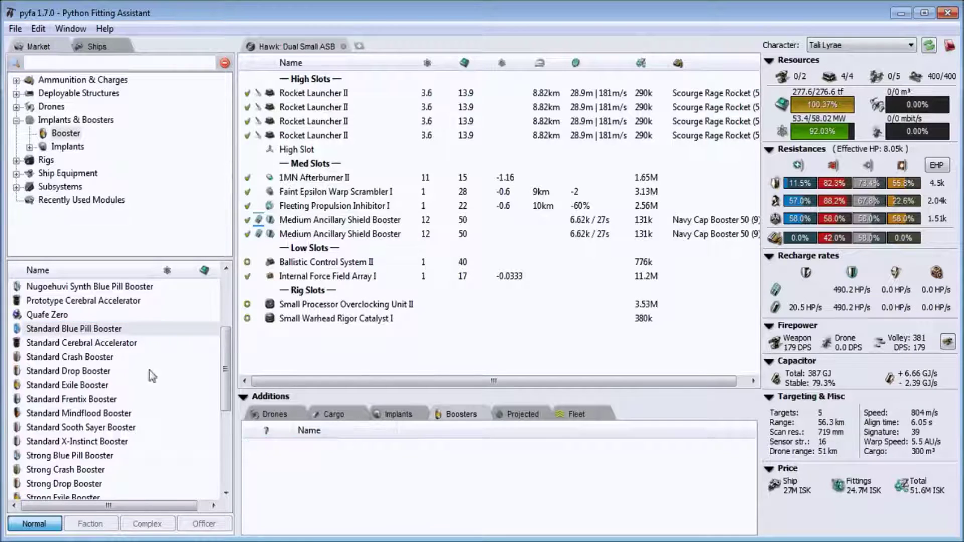
double_click(83, 332)
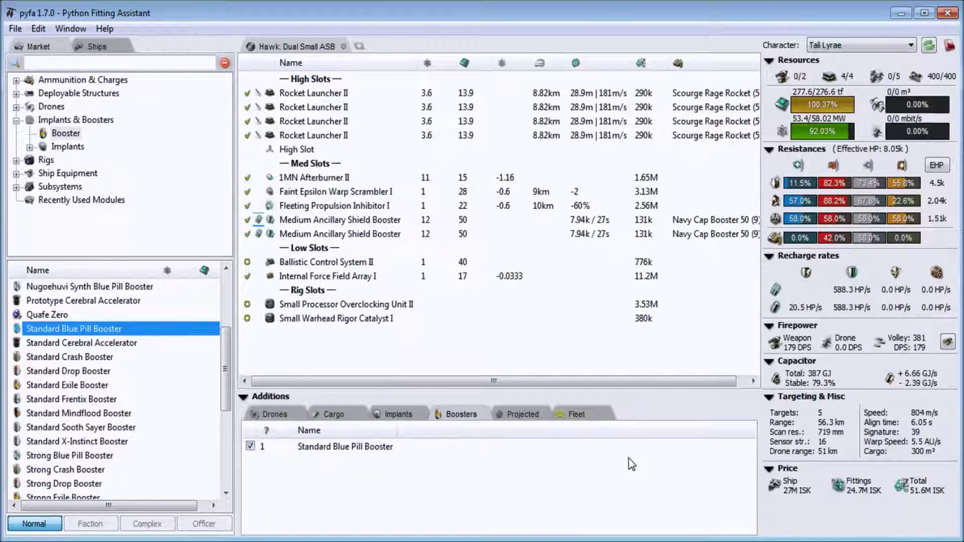
Step: Remove the Standard Blue Pill Booster and project Wolf Rayet Effect Beacon Class 6 onto the fit
double_click(345, 446)
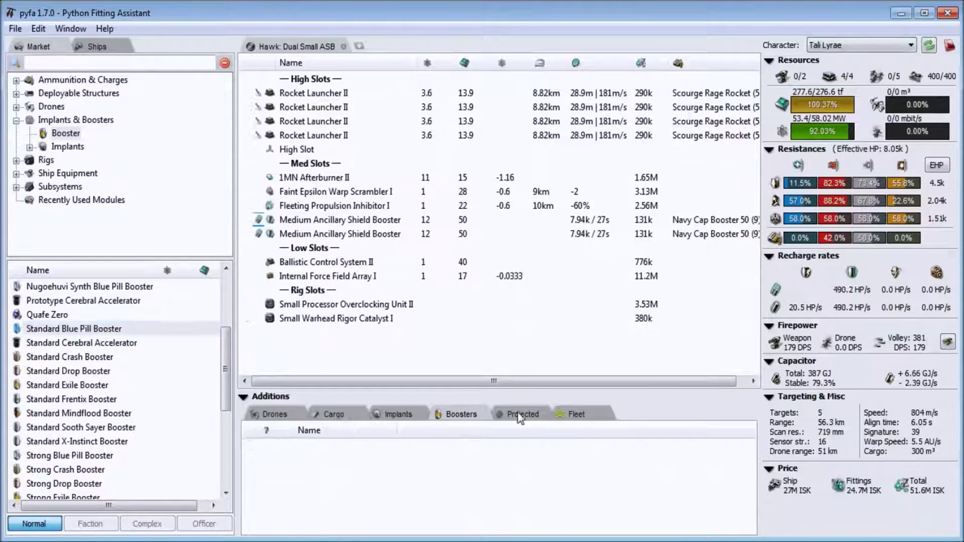
left_click(519, 413)
right_click(353, 452)
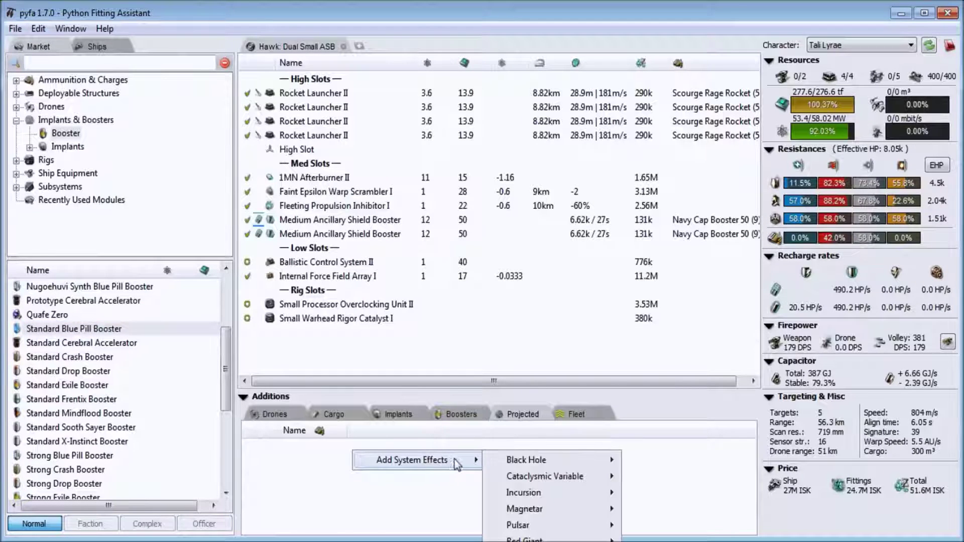
left_click(284, 475)
right_click(280, 468)
mouse_move(395, 478)
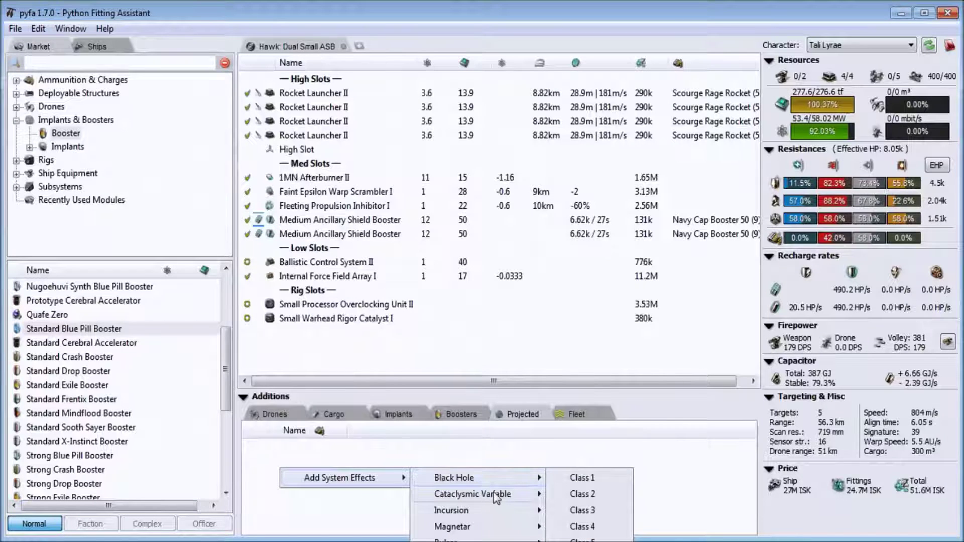
mouse_move(493, 492)
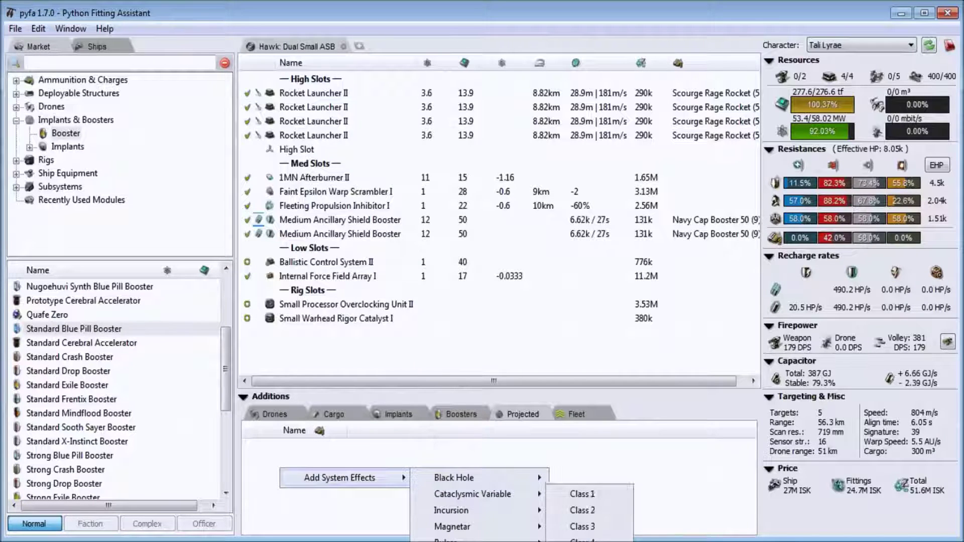
left_click(577, 537)
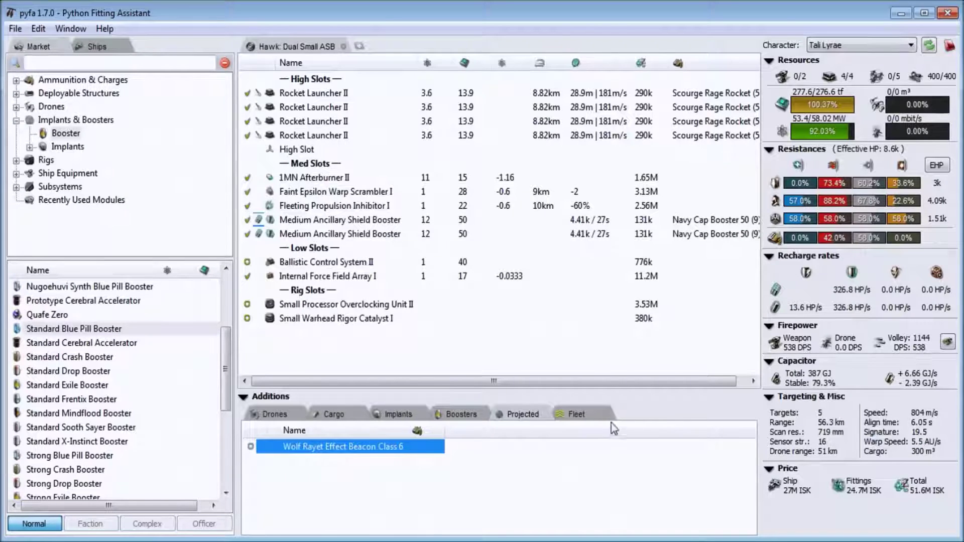
Step: Remove the Wolf Rayet beacon, add Class 6 again, remove it, and show fleet boosters
double_click(436, 447)
right_click(452, 456)
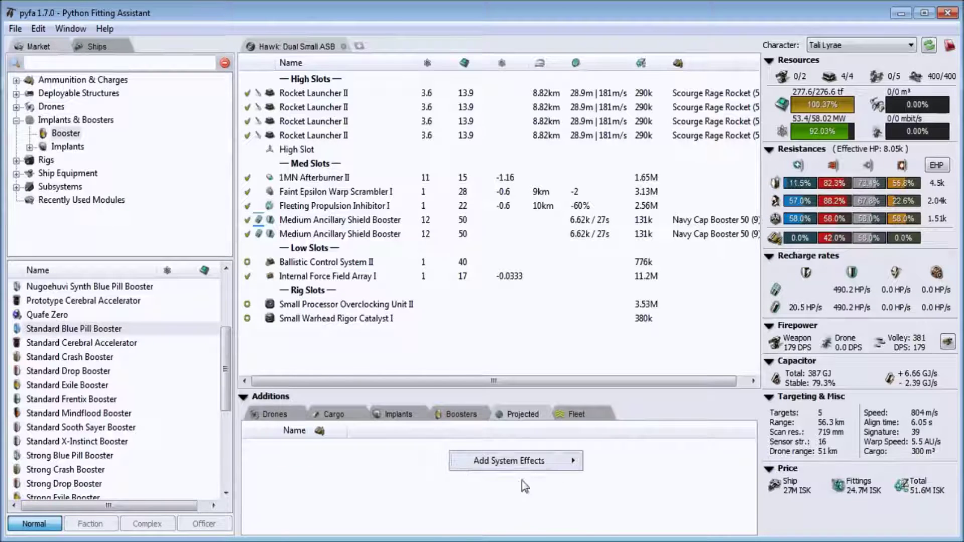
mouse_move(565, 467)
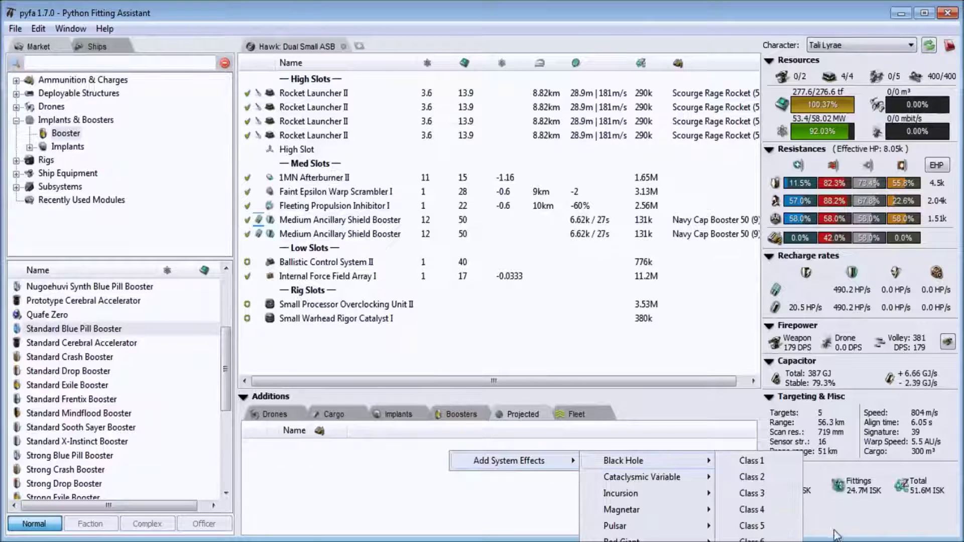
left_click(743, 536)
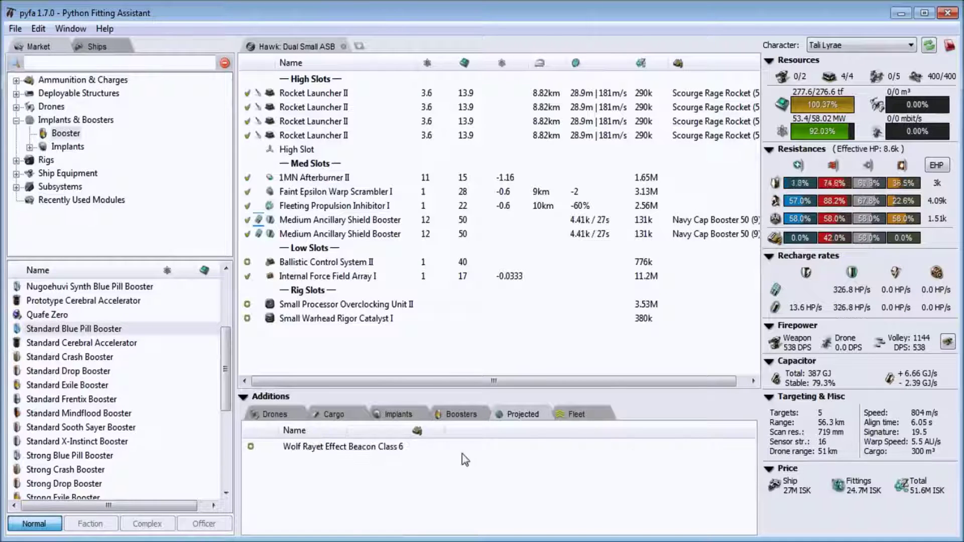
double_click(379, 446)
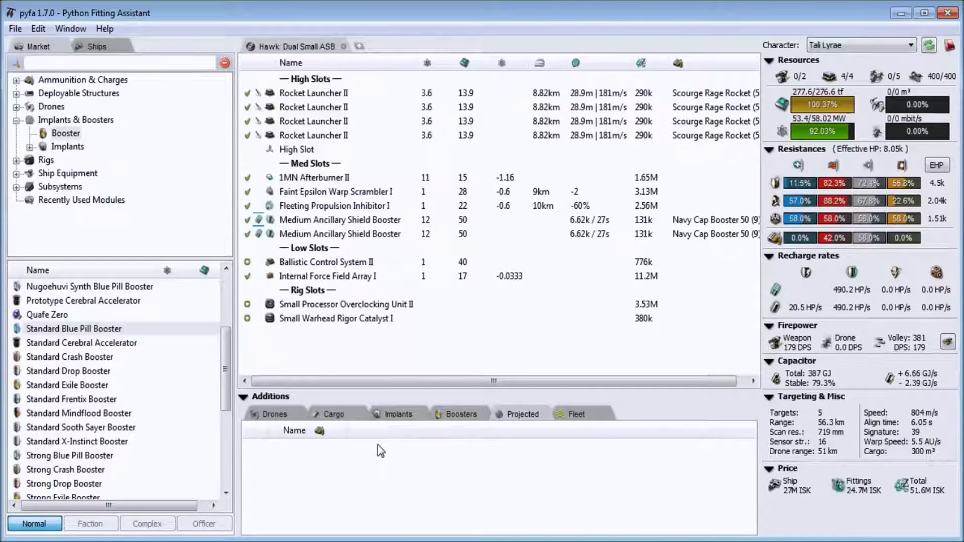
left_click(593, 419)
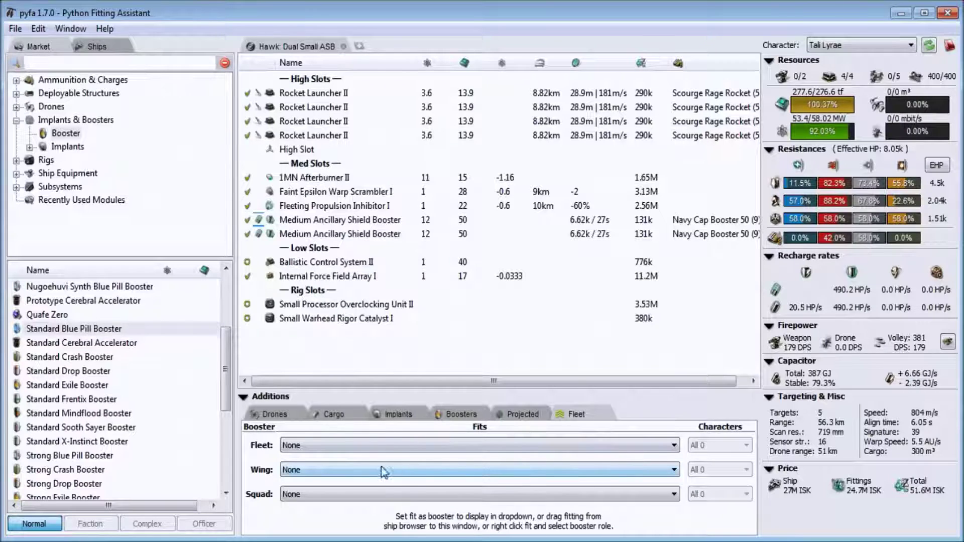
Step: Browse saved fits back to ship groups and open Command Ship > Sleipnir
left_click(362, 495)
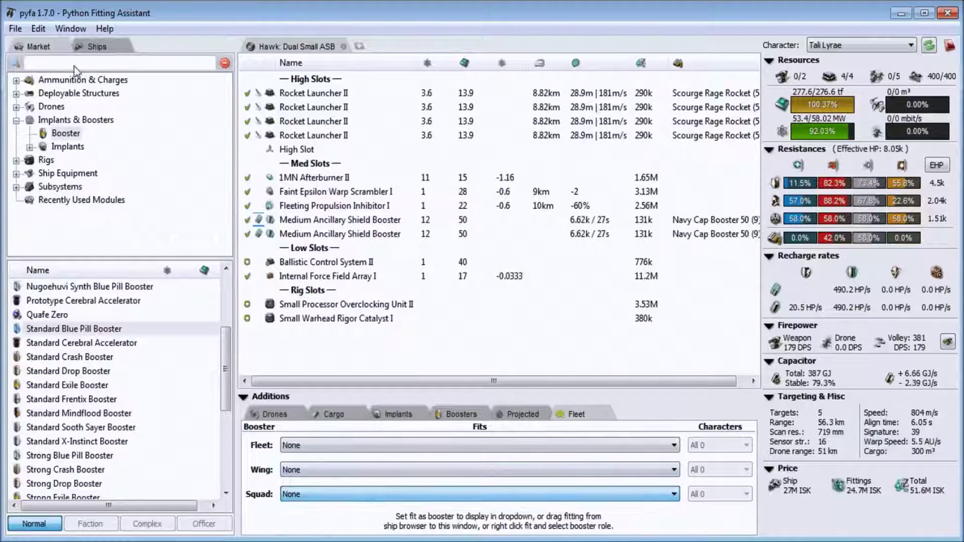
left_click(96, 46)
left_click(29, 63)
left_click(29, 63)
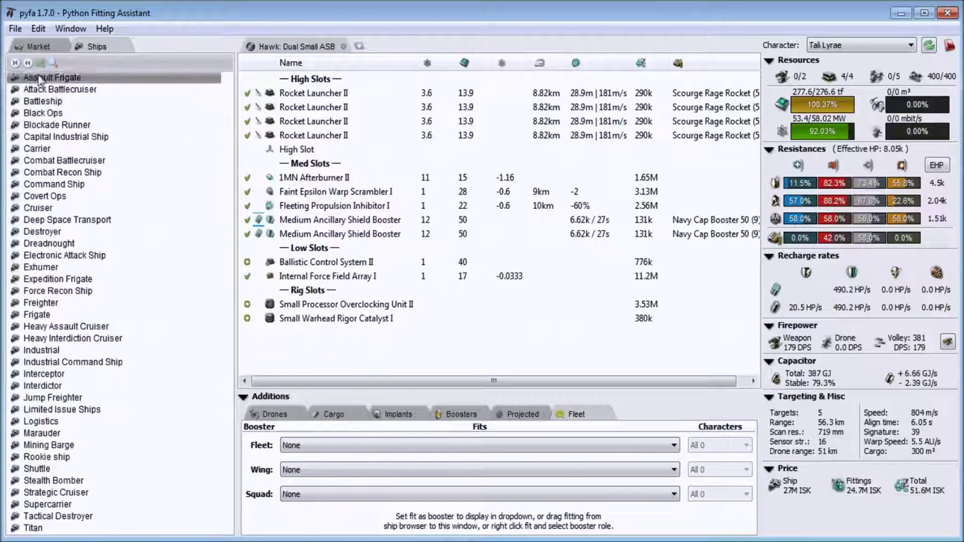
left_click(83, 187)
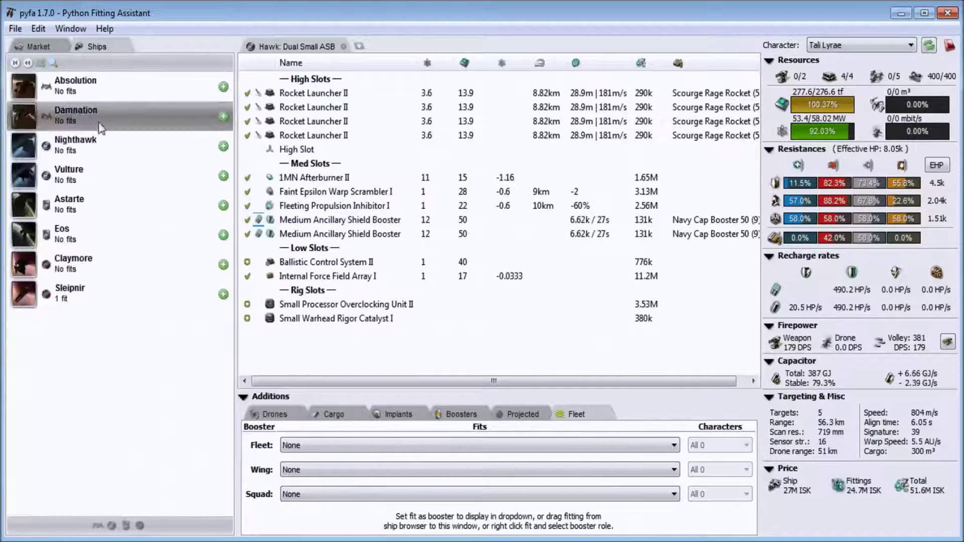
left_click(112, 287)
Step: Set the Sleipnir 'Boosts' fit as the squad booster
right_click(82, 92)
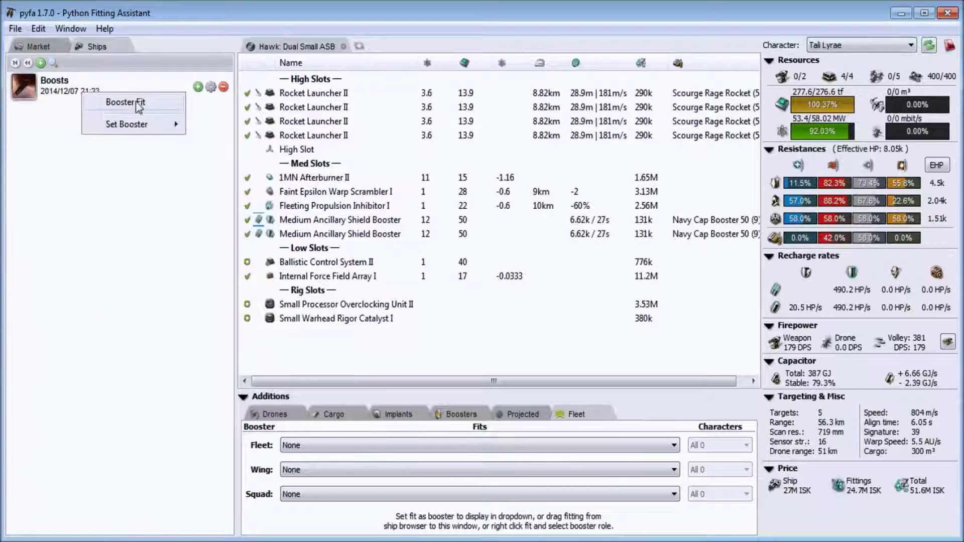
left_click(75, 95)
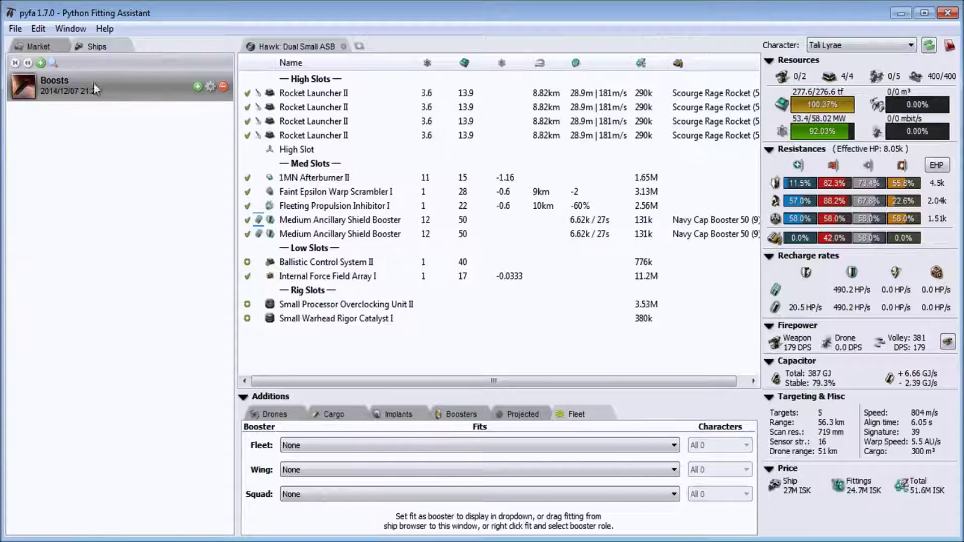
right_click(117, 90)
mouse_move(170, 122)
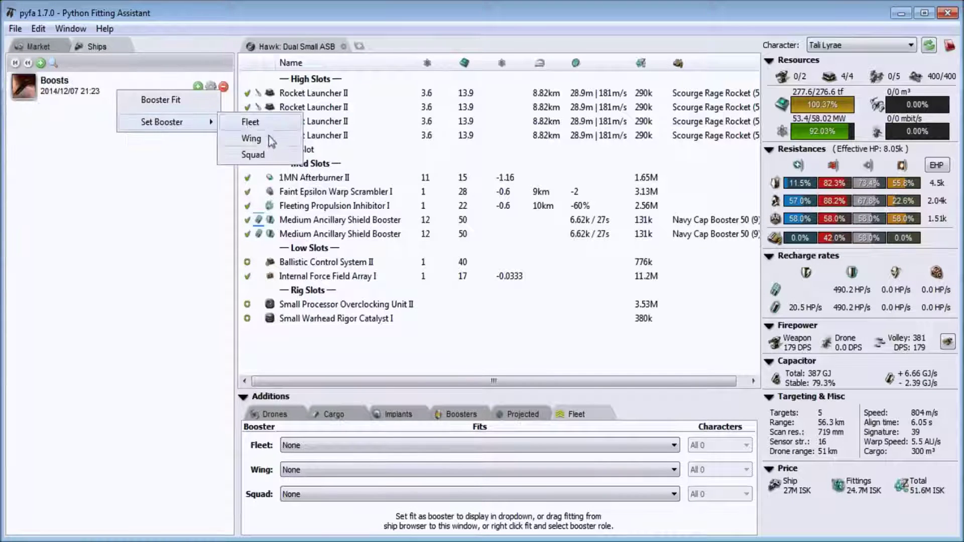
left_click(266, 160)
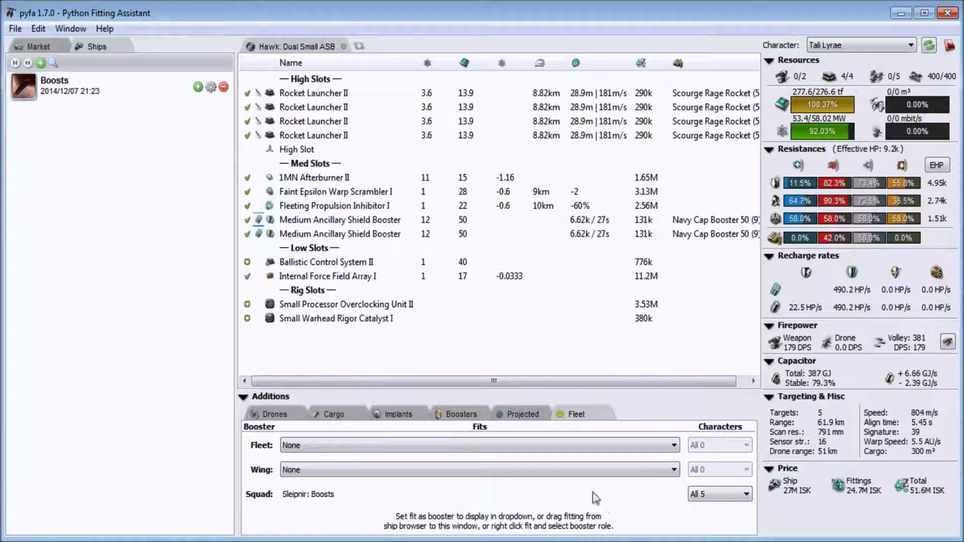
Step: Toggle the squad booster character between All 0 and All 5, ending on All 5
left_click(723, 496)
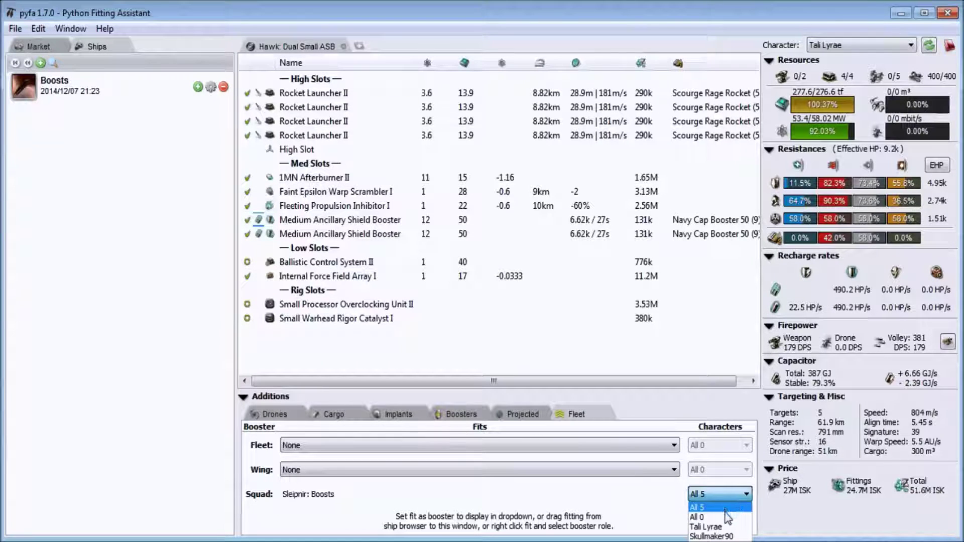
left_click(725, 517)
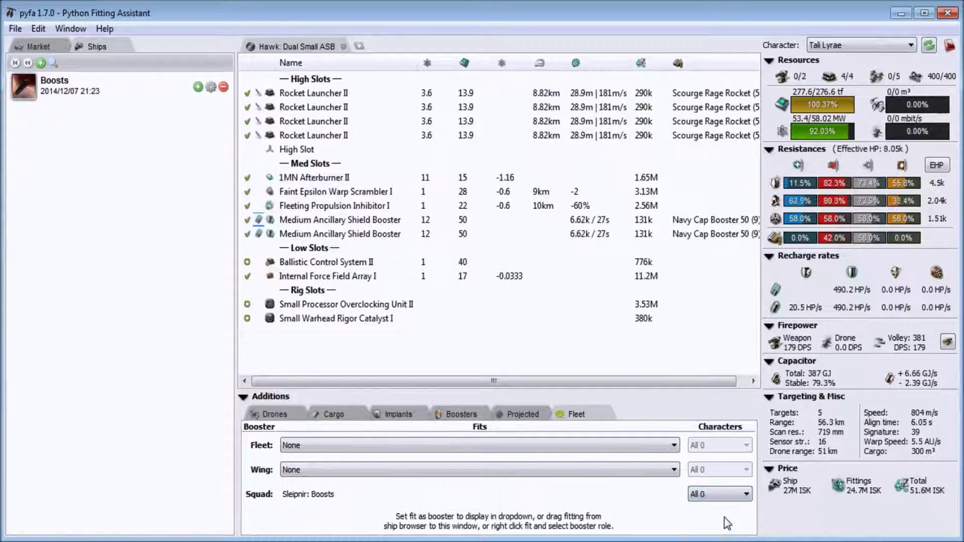
left_click(727, 494)
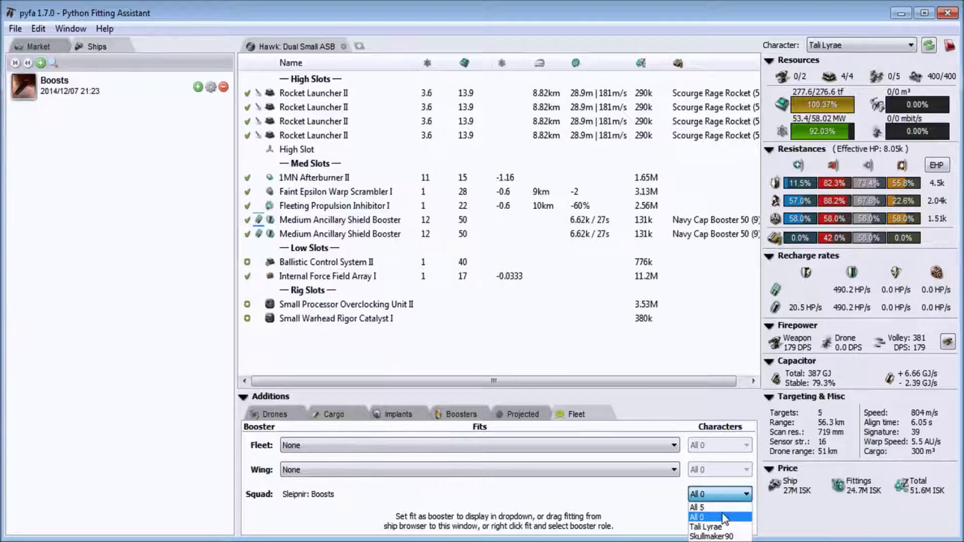
left_click(722, 516)
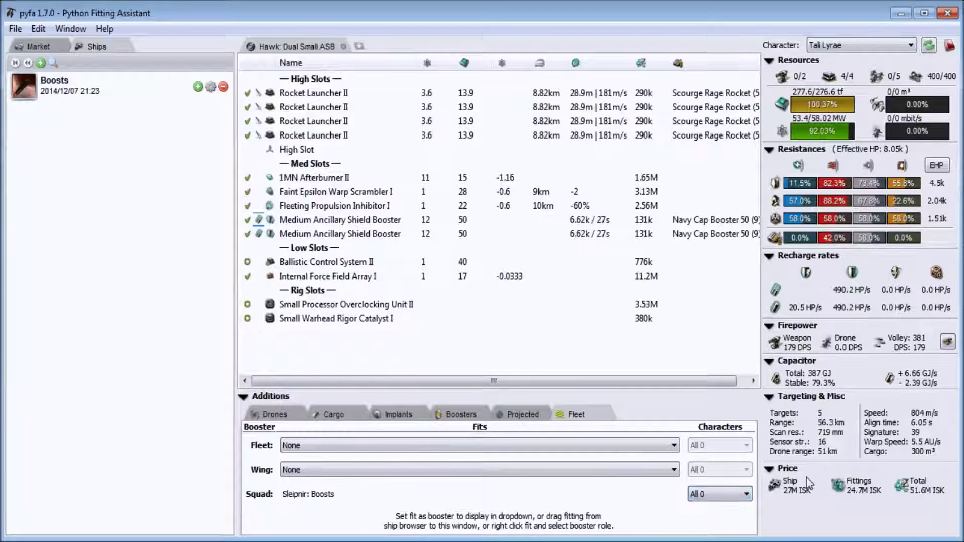
left_click(744, 495)
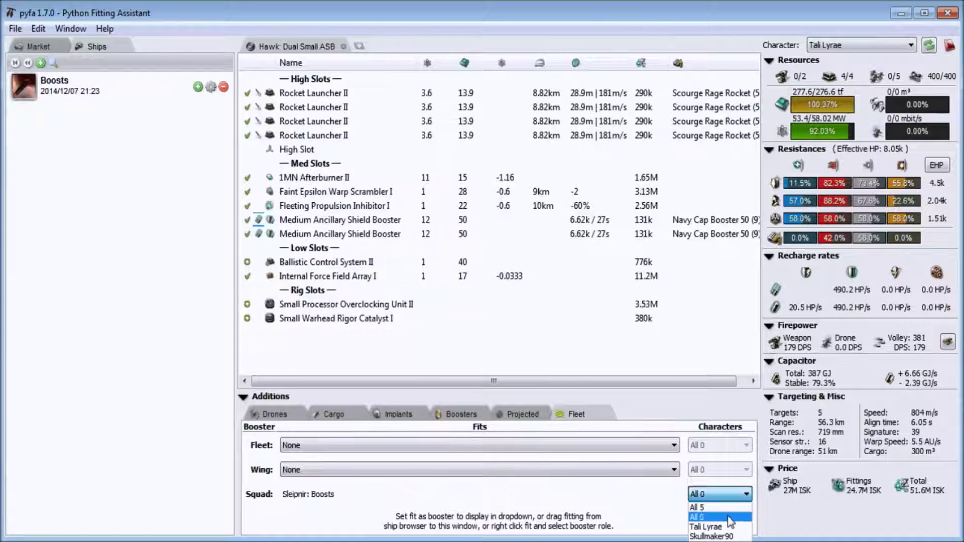
left_click(713, 508)
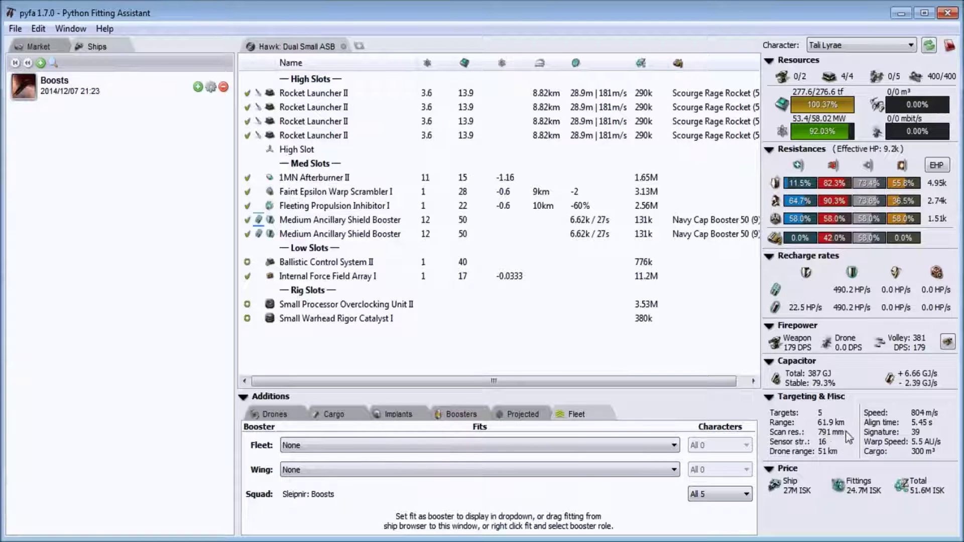
left_click(750, 493)
left_click(724, 518)
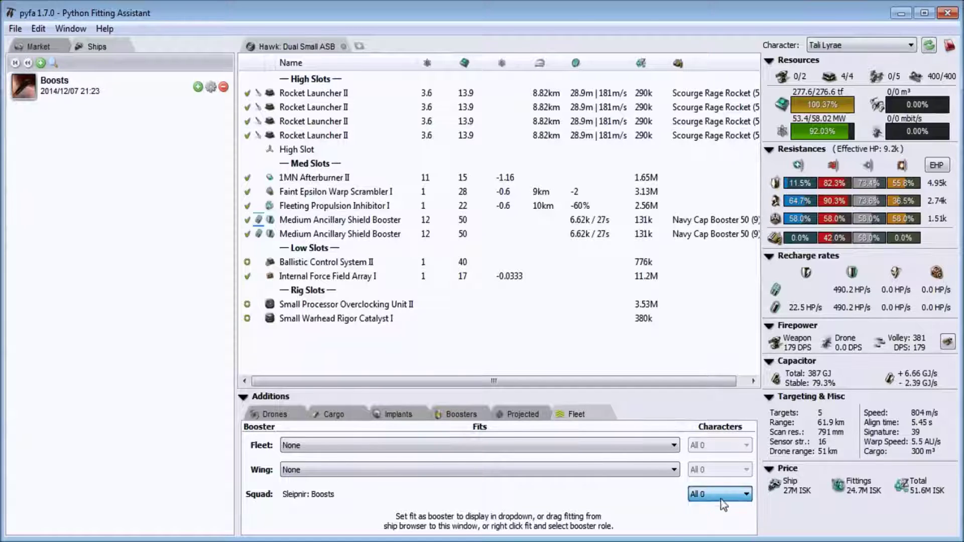
left_click(720, 494)
left_click(718, 507)
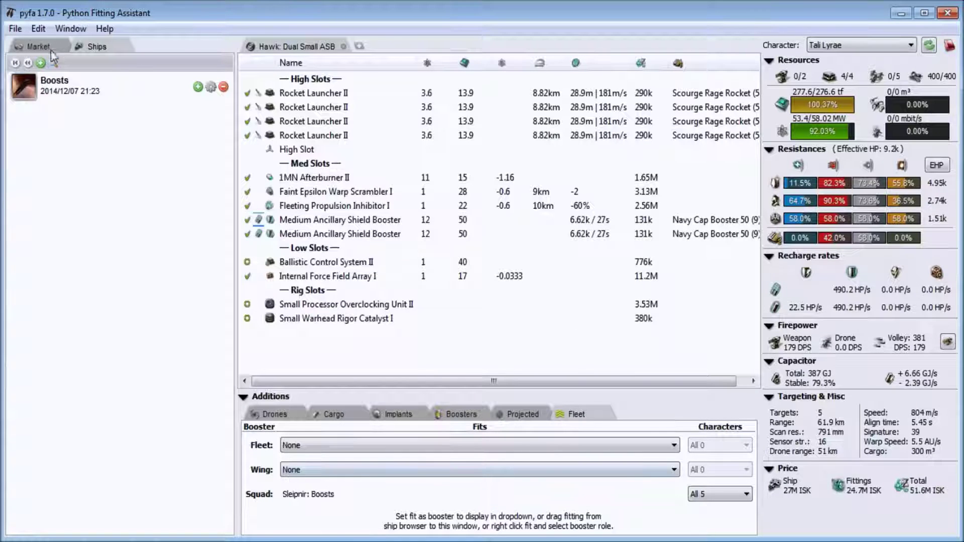
Step: Return to the ship group list and switch the additions area to Drones
left_click(29, 63)
left_click(29, 63)
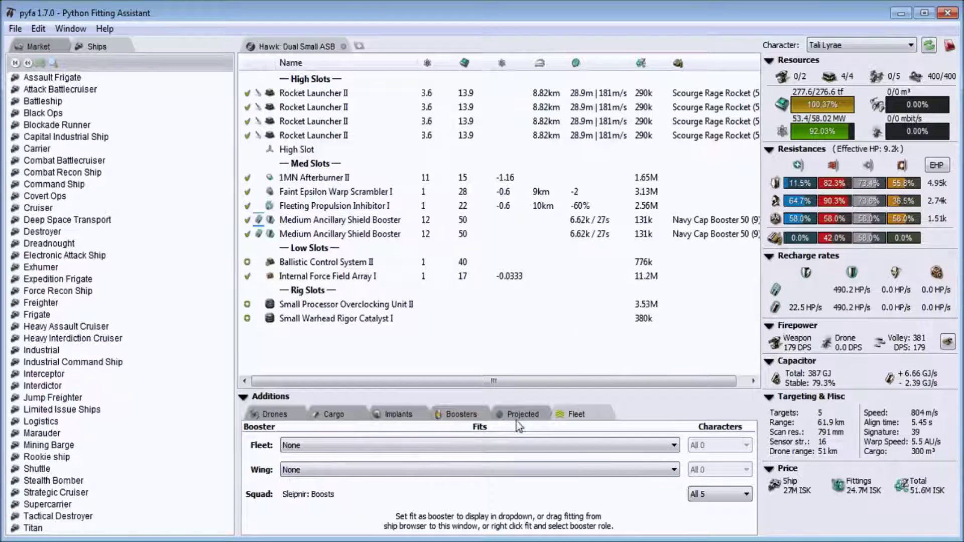
left_click(279, 396)
left_click(289, 524)
left_click(277, 414)
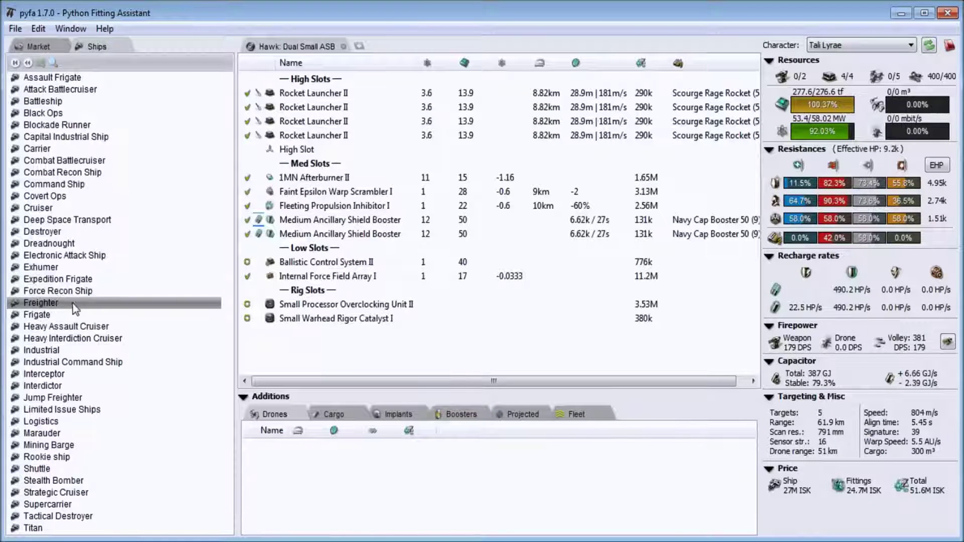
Step: Check Carrier and Covert Ops, then load the Cruiser > Stratios 'Neut Drone Strat' fit
left_click(70, 148)
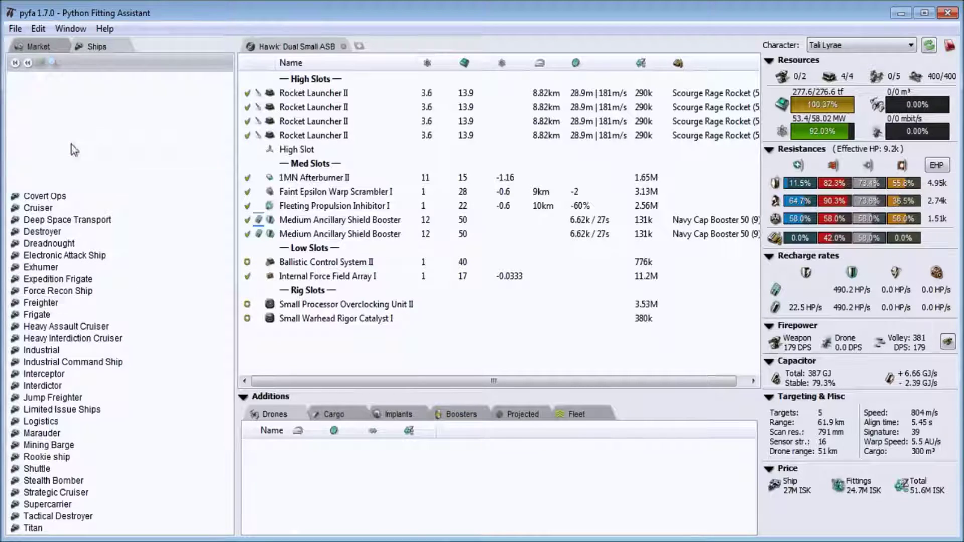
left_click(28, 62)
left_click(77, 197)
left_click(28, 62)
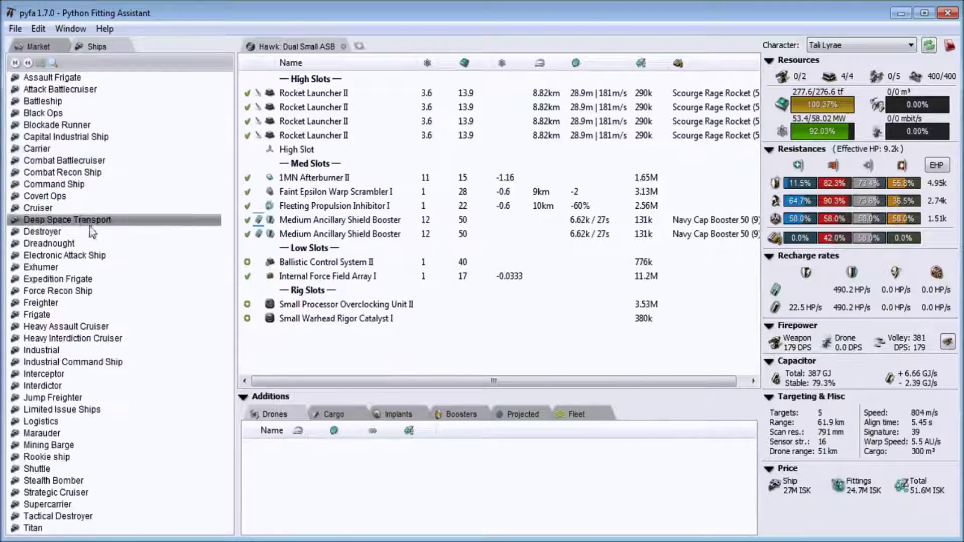
left_click(68, 209)
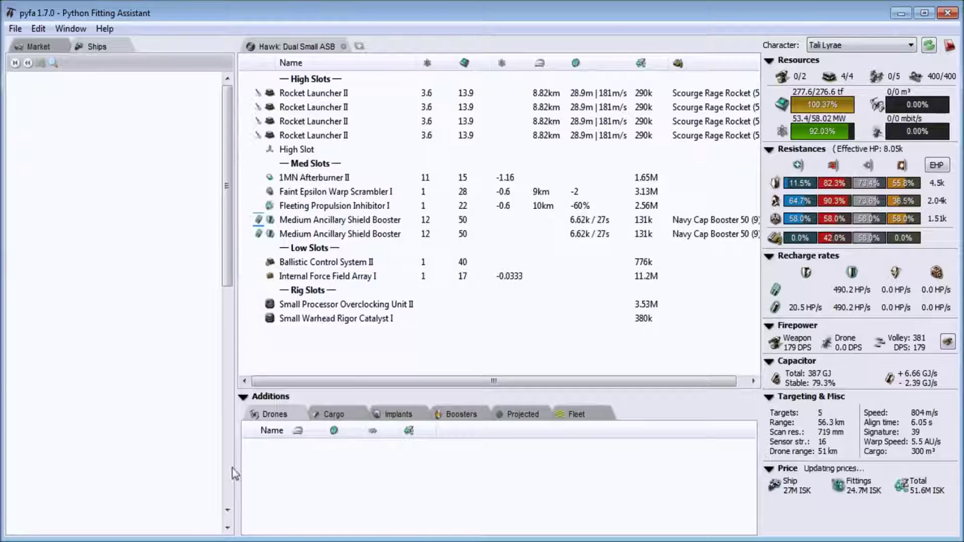
left_click(231, 474)
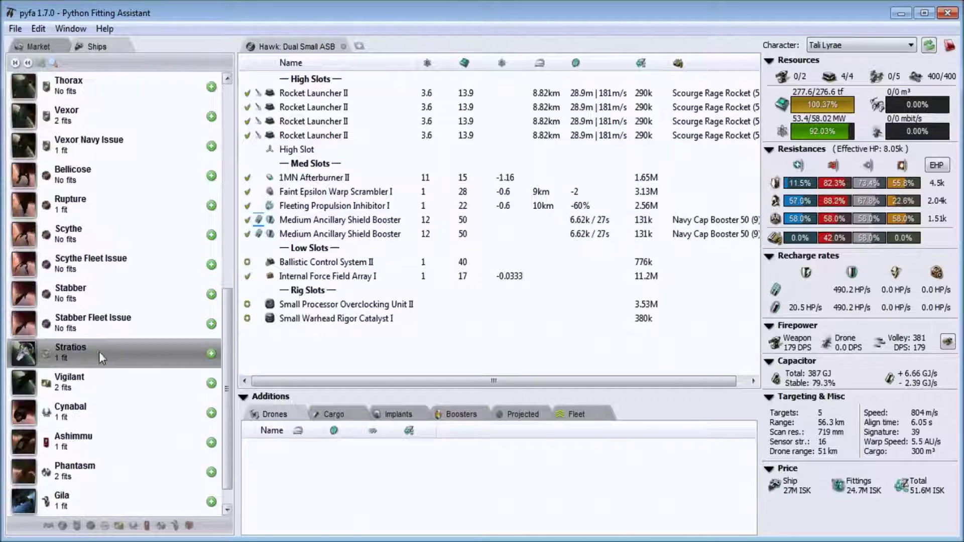
left_click(93, 355)
left_click(64, 80)
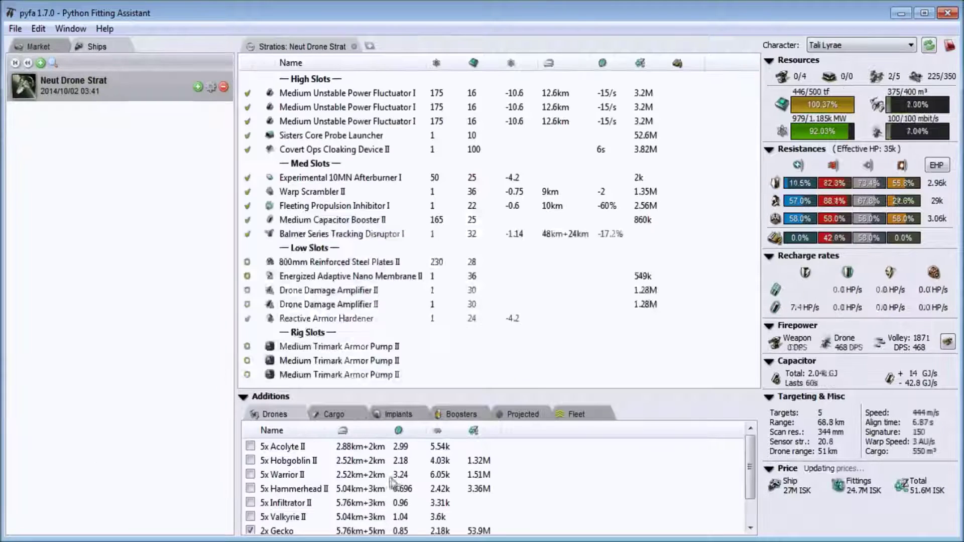
Step: Toggle the Gecko, Hammerhead II and Warrior II drones until none are active
left_click(304, 460)
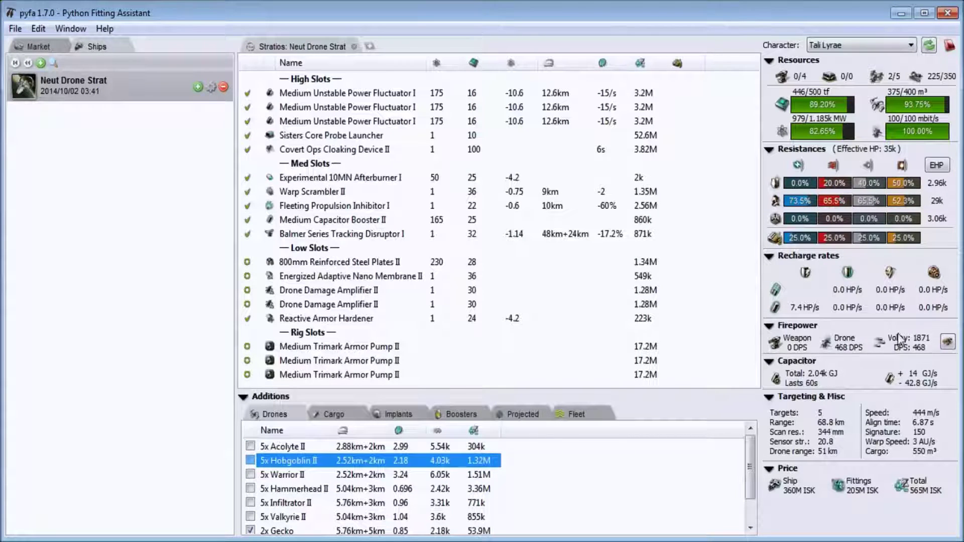
left_click(250, 530)
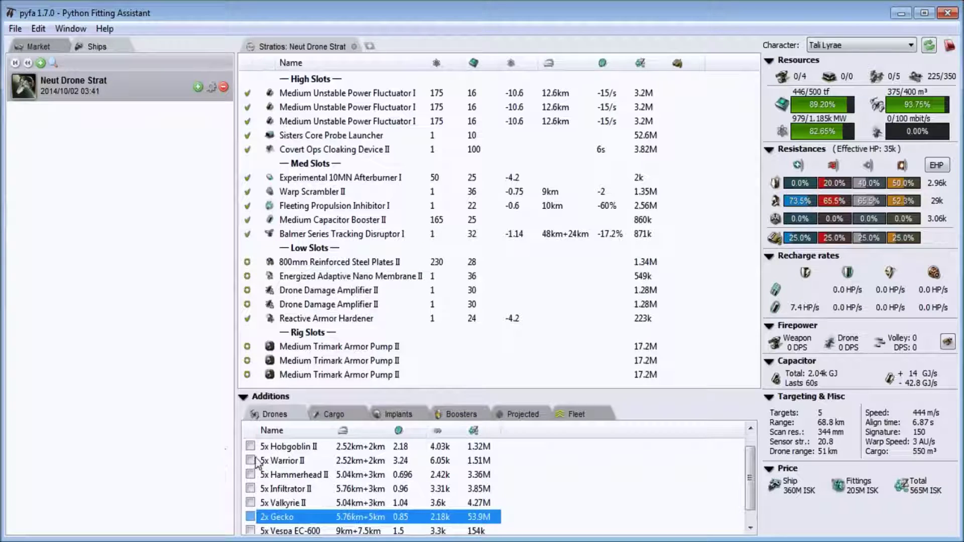
left_click(250, 475)
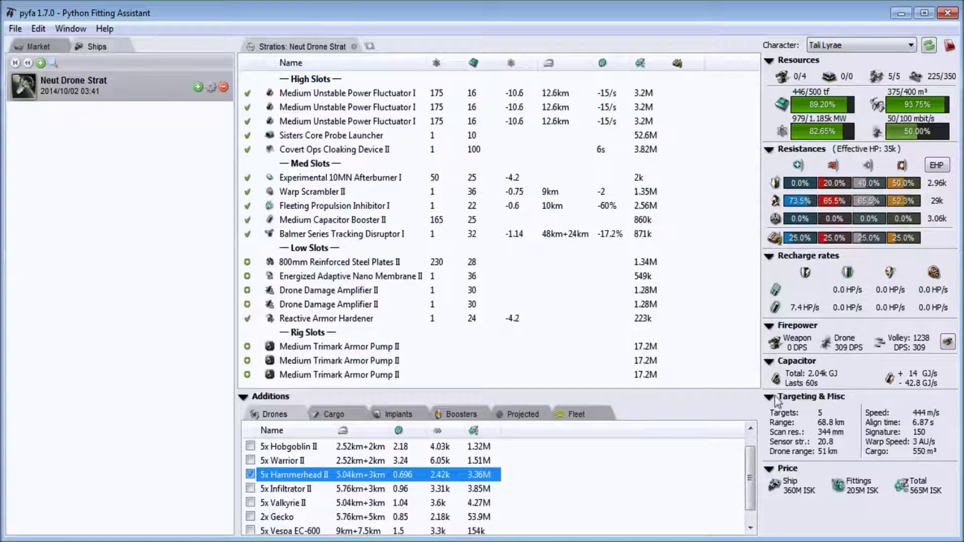
left_click(250, 474)
left_click(250, 460)
left_click(250, 460)
left_click(250, 446)
left_click(250, 446)
scroll(306, 505, "down", 1)
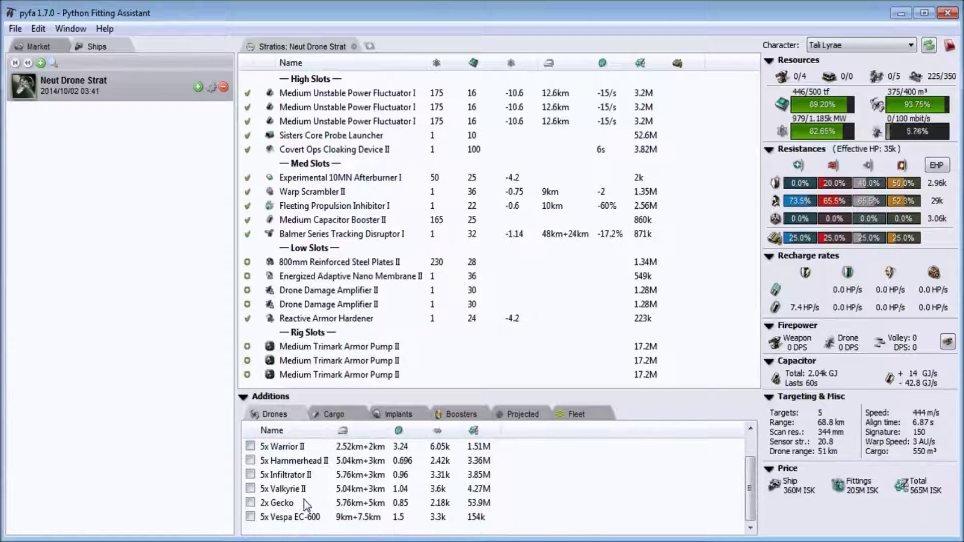
Step: Activate the 5x Vespa EC-600 drones to check bandwidth, then deactivate them
left_click(250, 516)
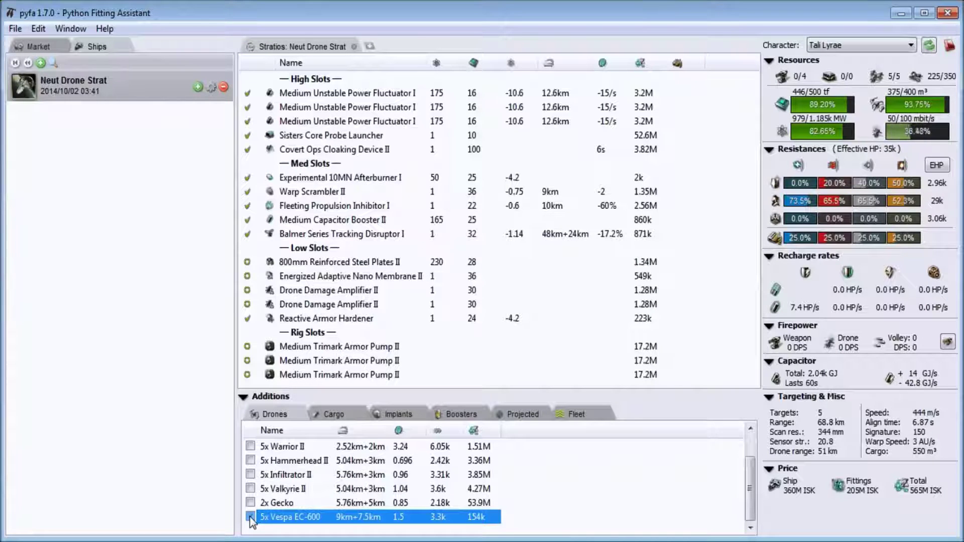
scroll(252, 512, "up", 1)
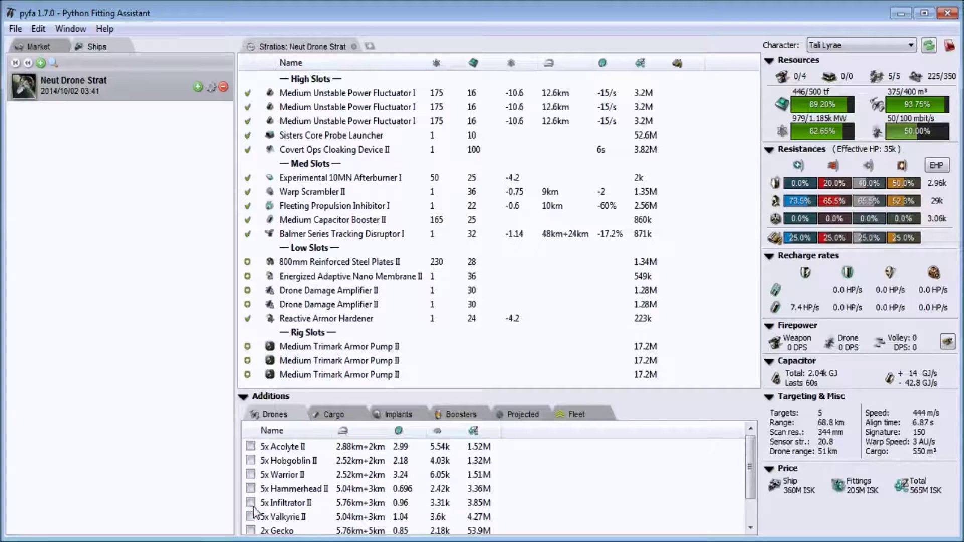
scroll(254, 512, "down", 1)
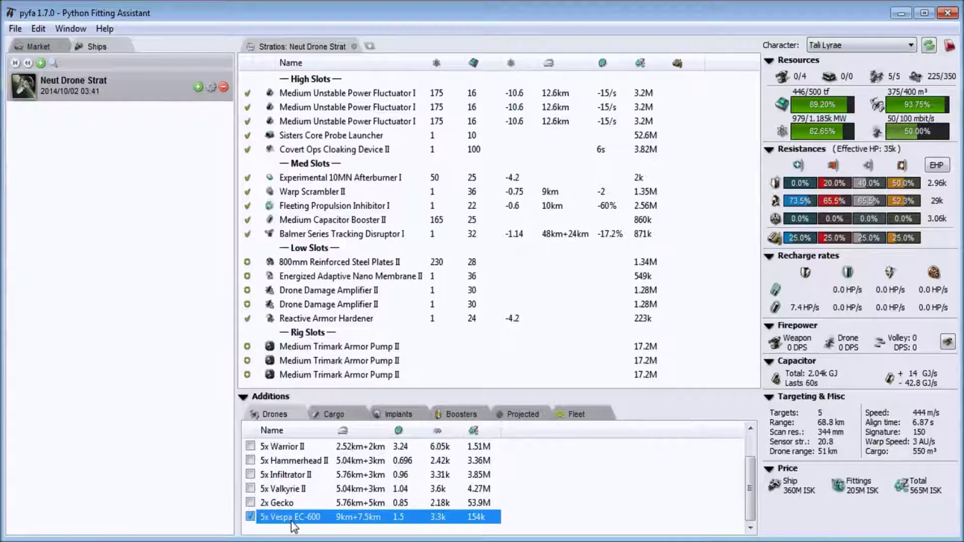
left_click(253, 516)
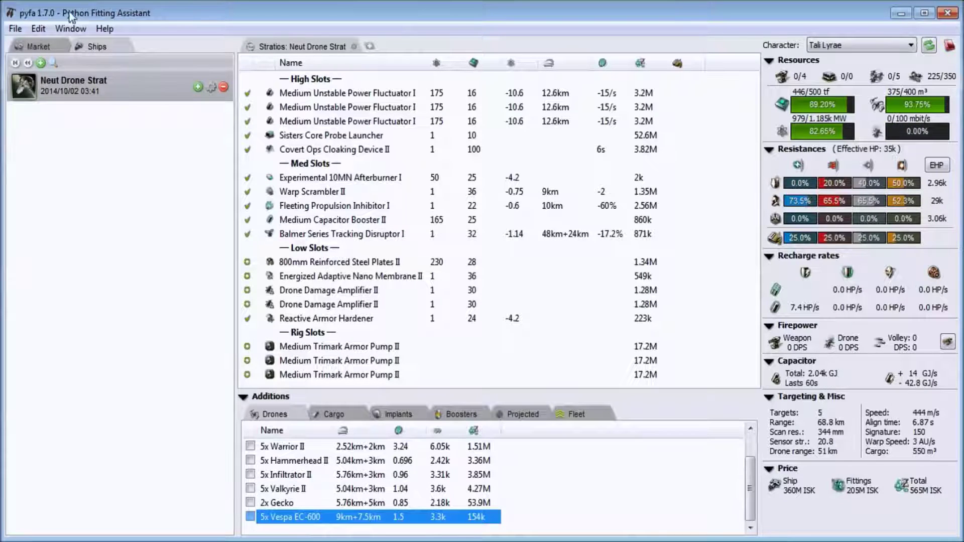
Step: Show the Projected view and browse the market to Ship Equipment > Electronics and Sensor Upgrades > Remote Sensor Boosters
left_click(28, 64)
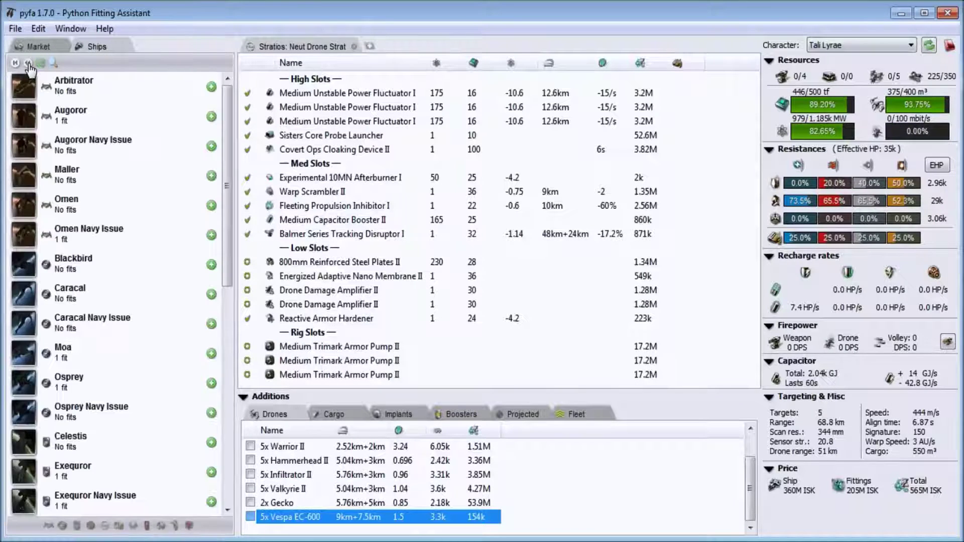
left_click(28, 64)
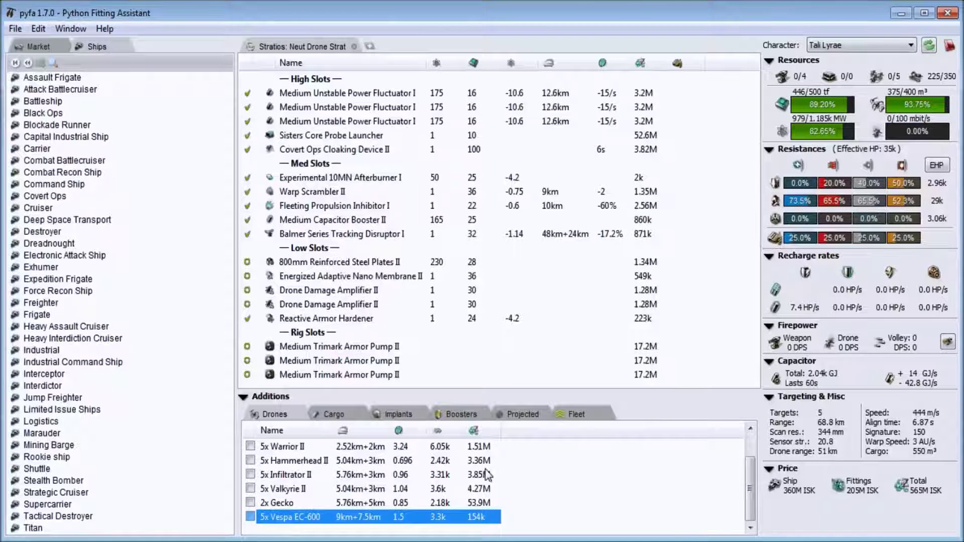
left_click(514, 416)
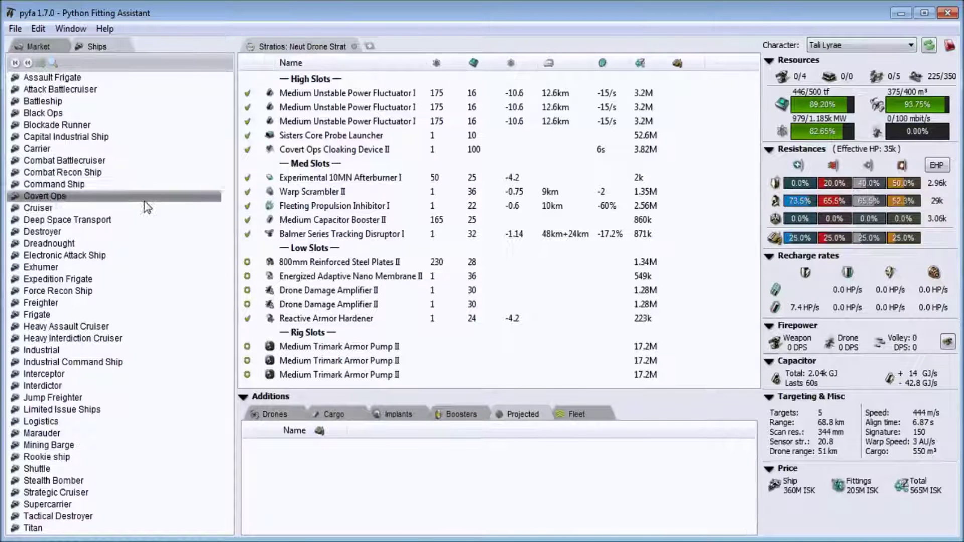
left_click(37, 46)
left_click(16, 120)
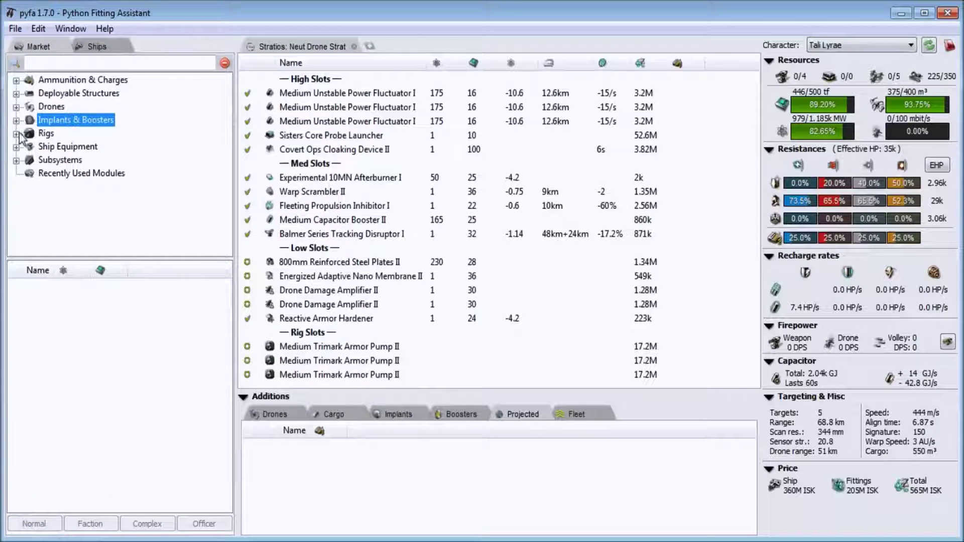
left_click(16, 146)
left_click(30, 133)
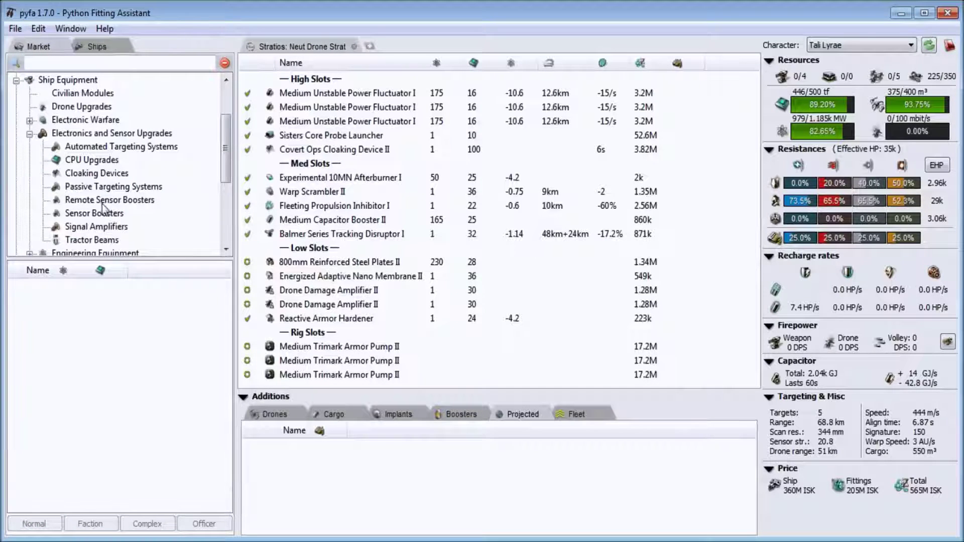
left_click(92, 201)
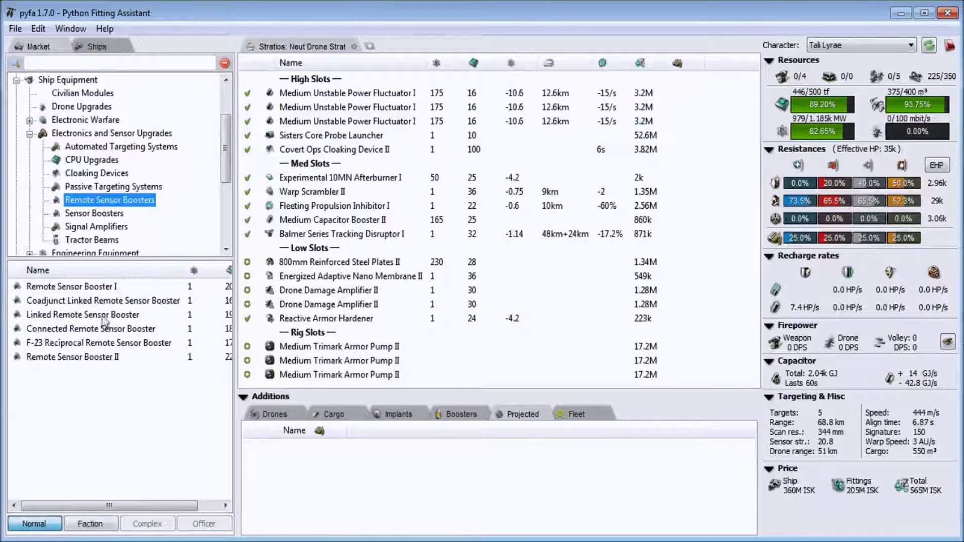
Step: Project a Remote Sensor Booster II onto the Stratios fit
left_click(91, 357)
right_click(89, 360)
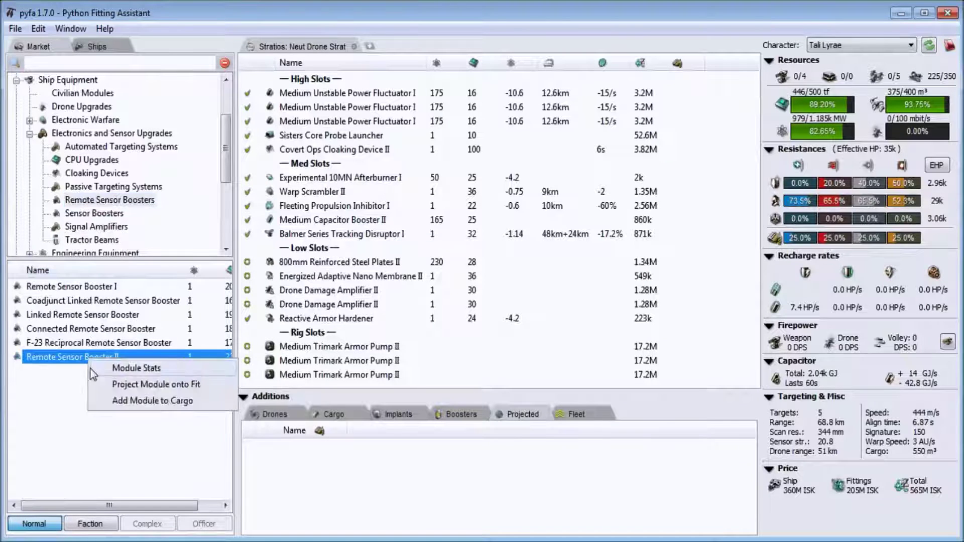
left_click(49, 358)
right_click(49, 357)
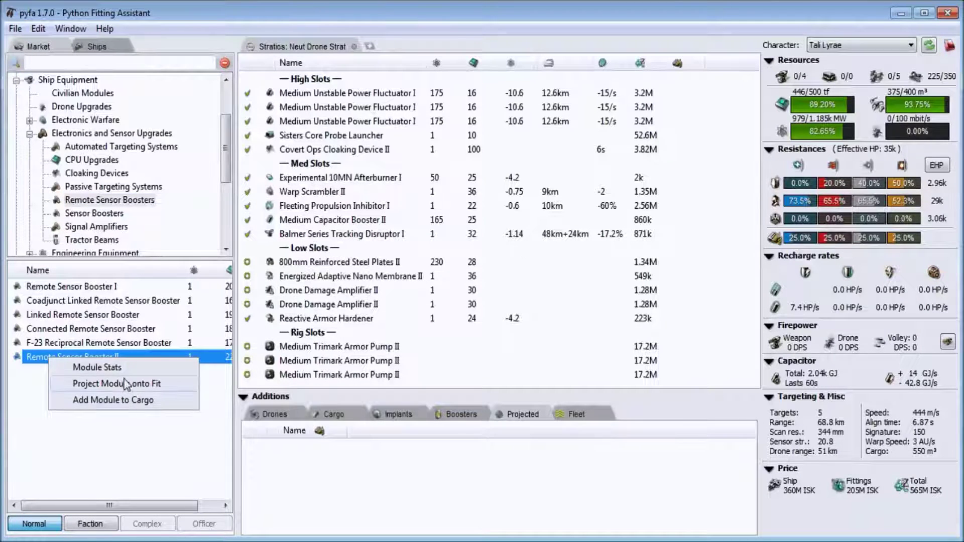
left_click(145, 384)
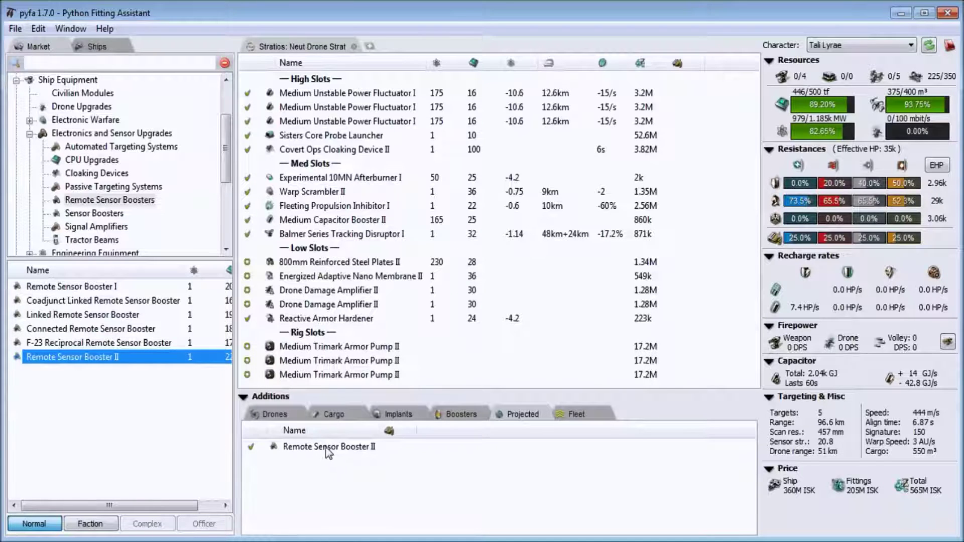
Step: Toggle the projected booster off and on, then load a Scan Resolution Script into it
left_click(249, 447)
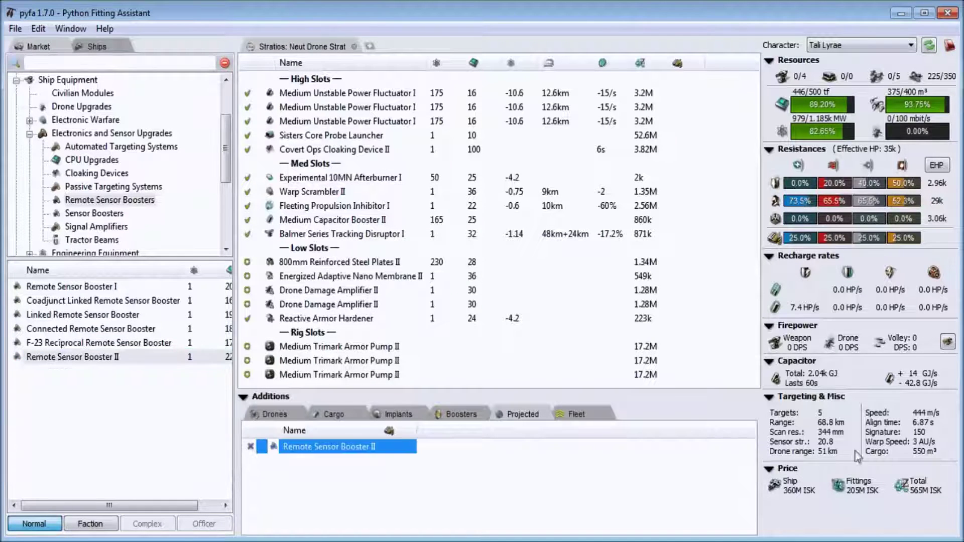
left_click(250, 447)
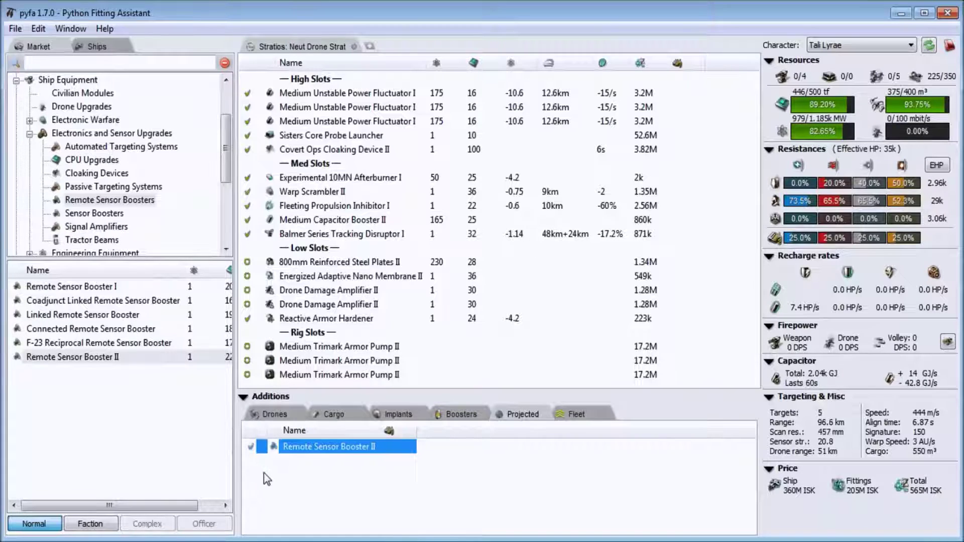
right_click(349, 452)
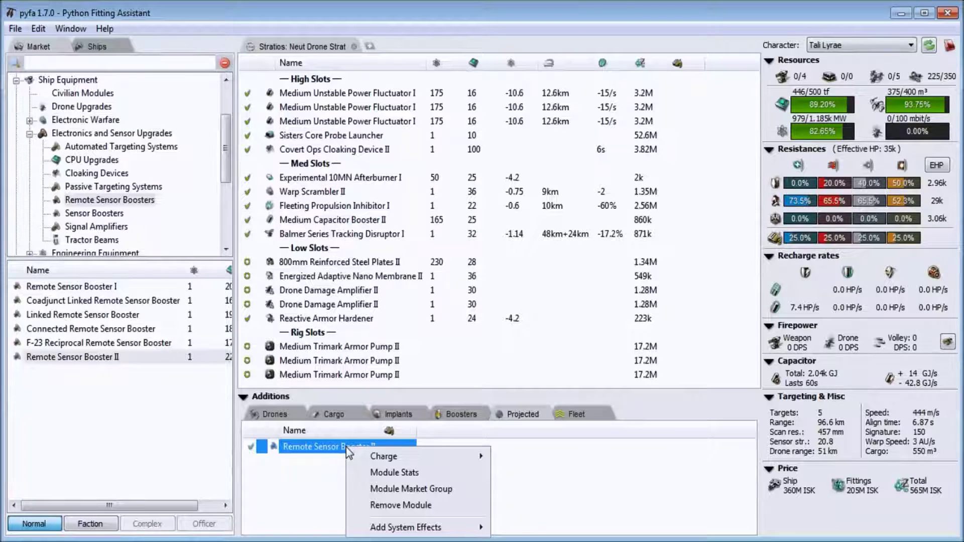
mouse_move(427, 457)
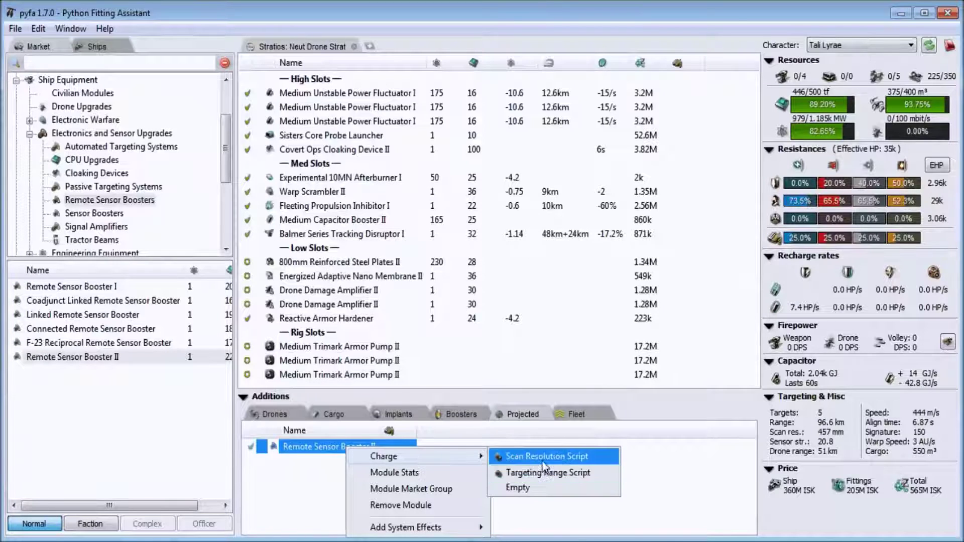
left_click(544, 457)
Step: Remove the projected Remote Sensor Booster II and collapse the Ship Equipment market groups
left_click(477, 473)
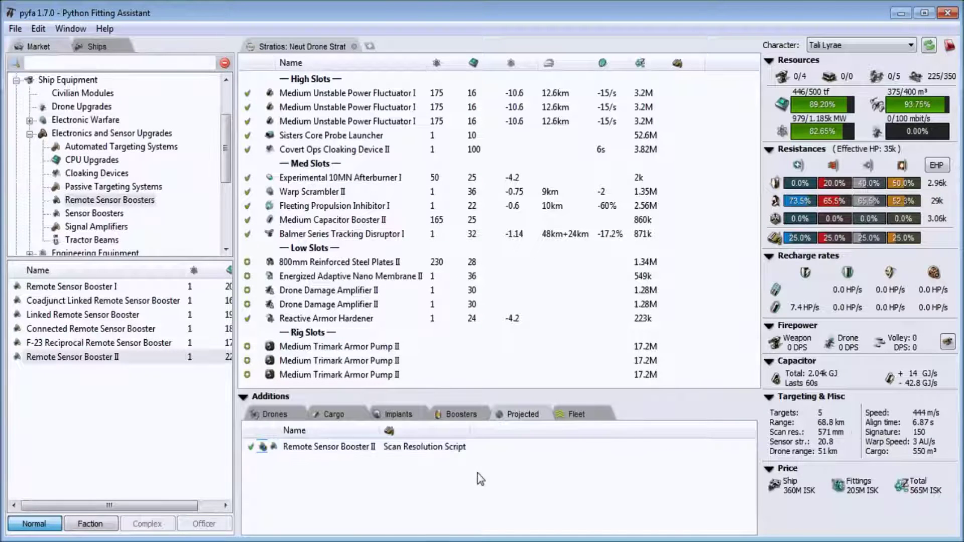
double_click(350, 449)
right_click(106, 361)
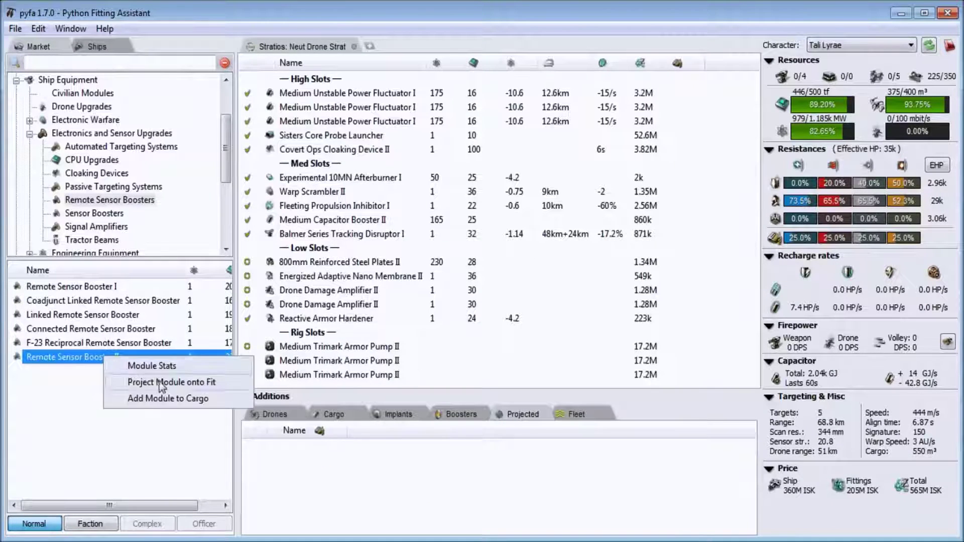
left_click(74, 203)
left_click(30, 133)
left_click(17, 80)
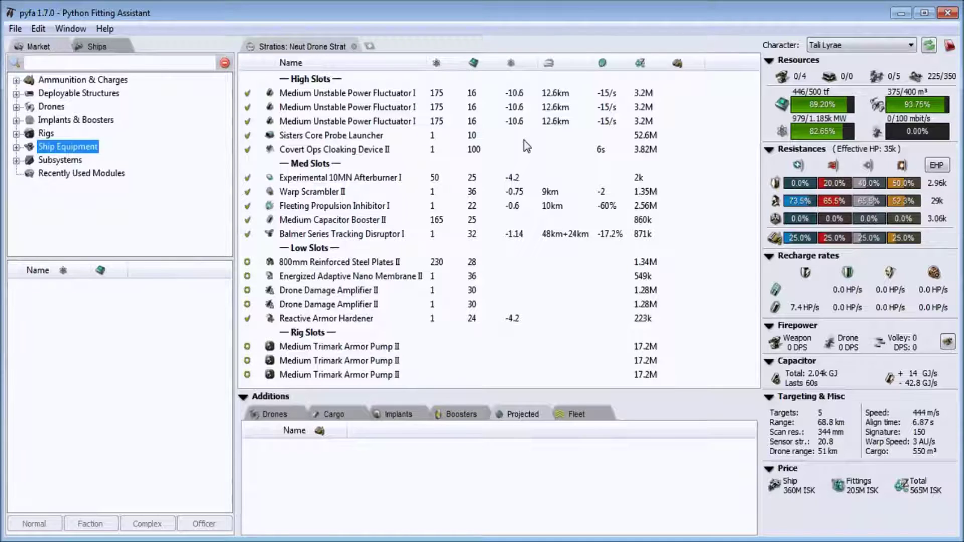
left_click(113, 48)
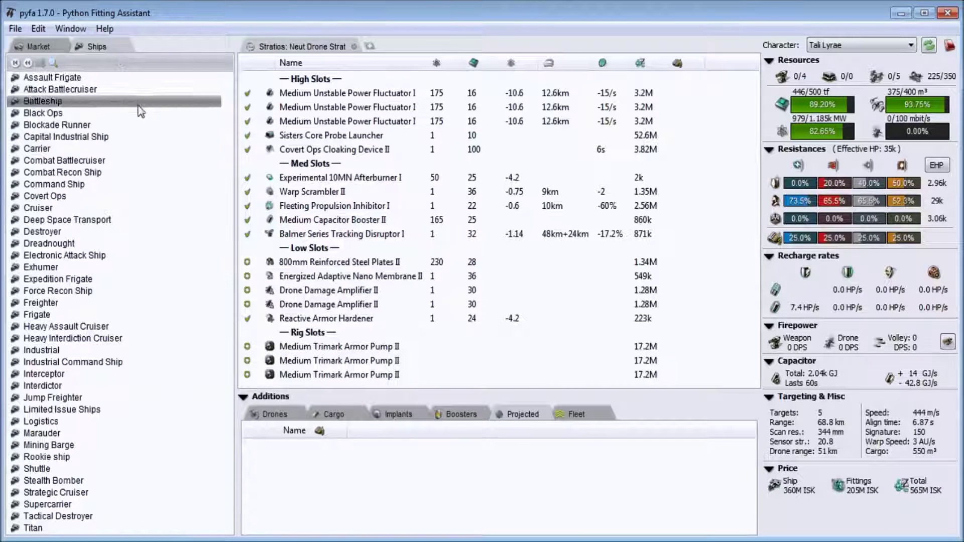
left_click(56, 43)
left_click(20, 28)
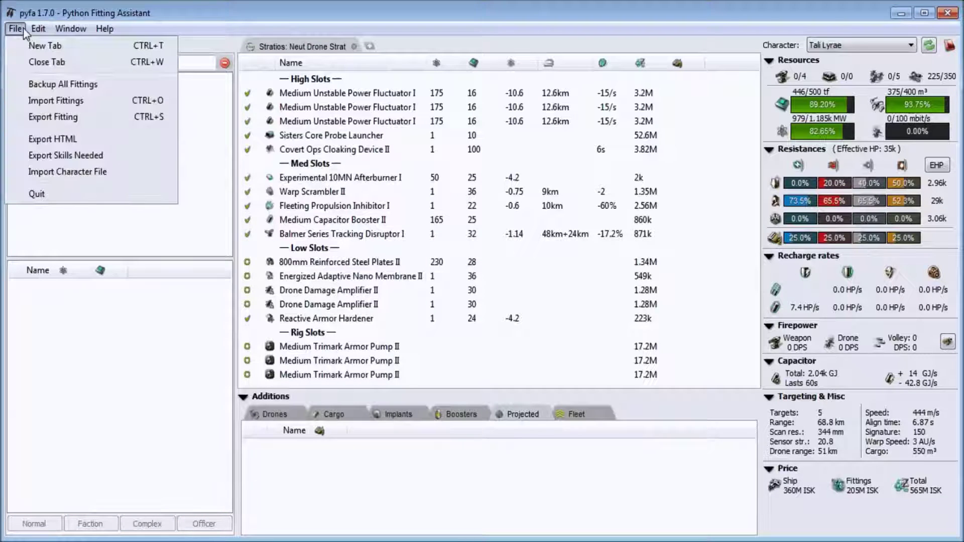
mouse_move(70, 29)
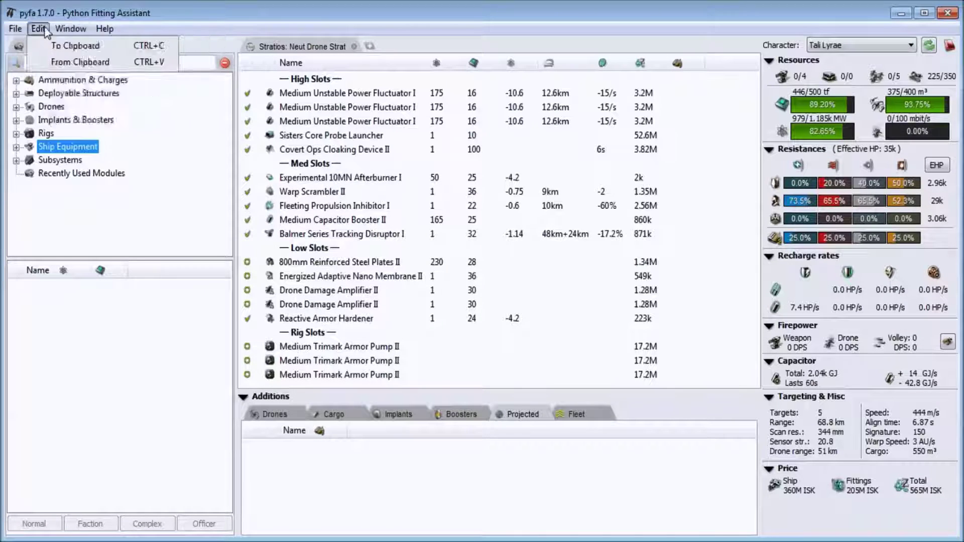
mouse_move(15, 29)
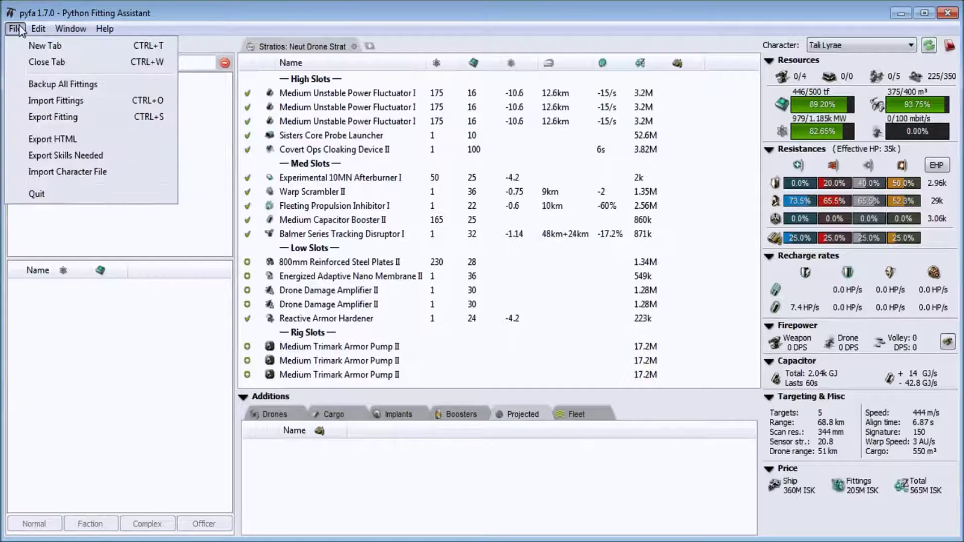
left_click(109, 243)
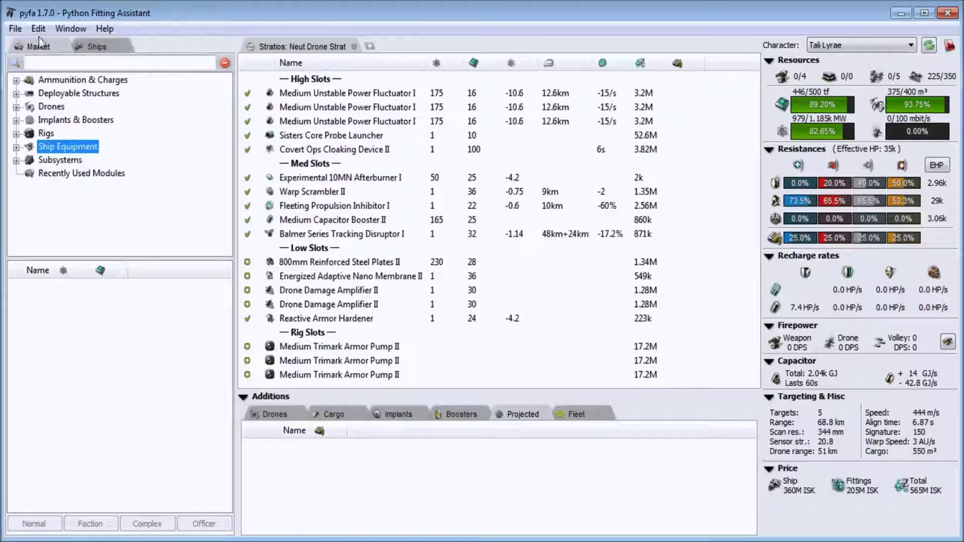